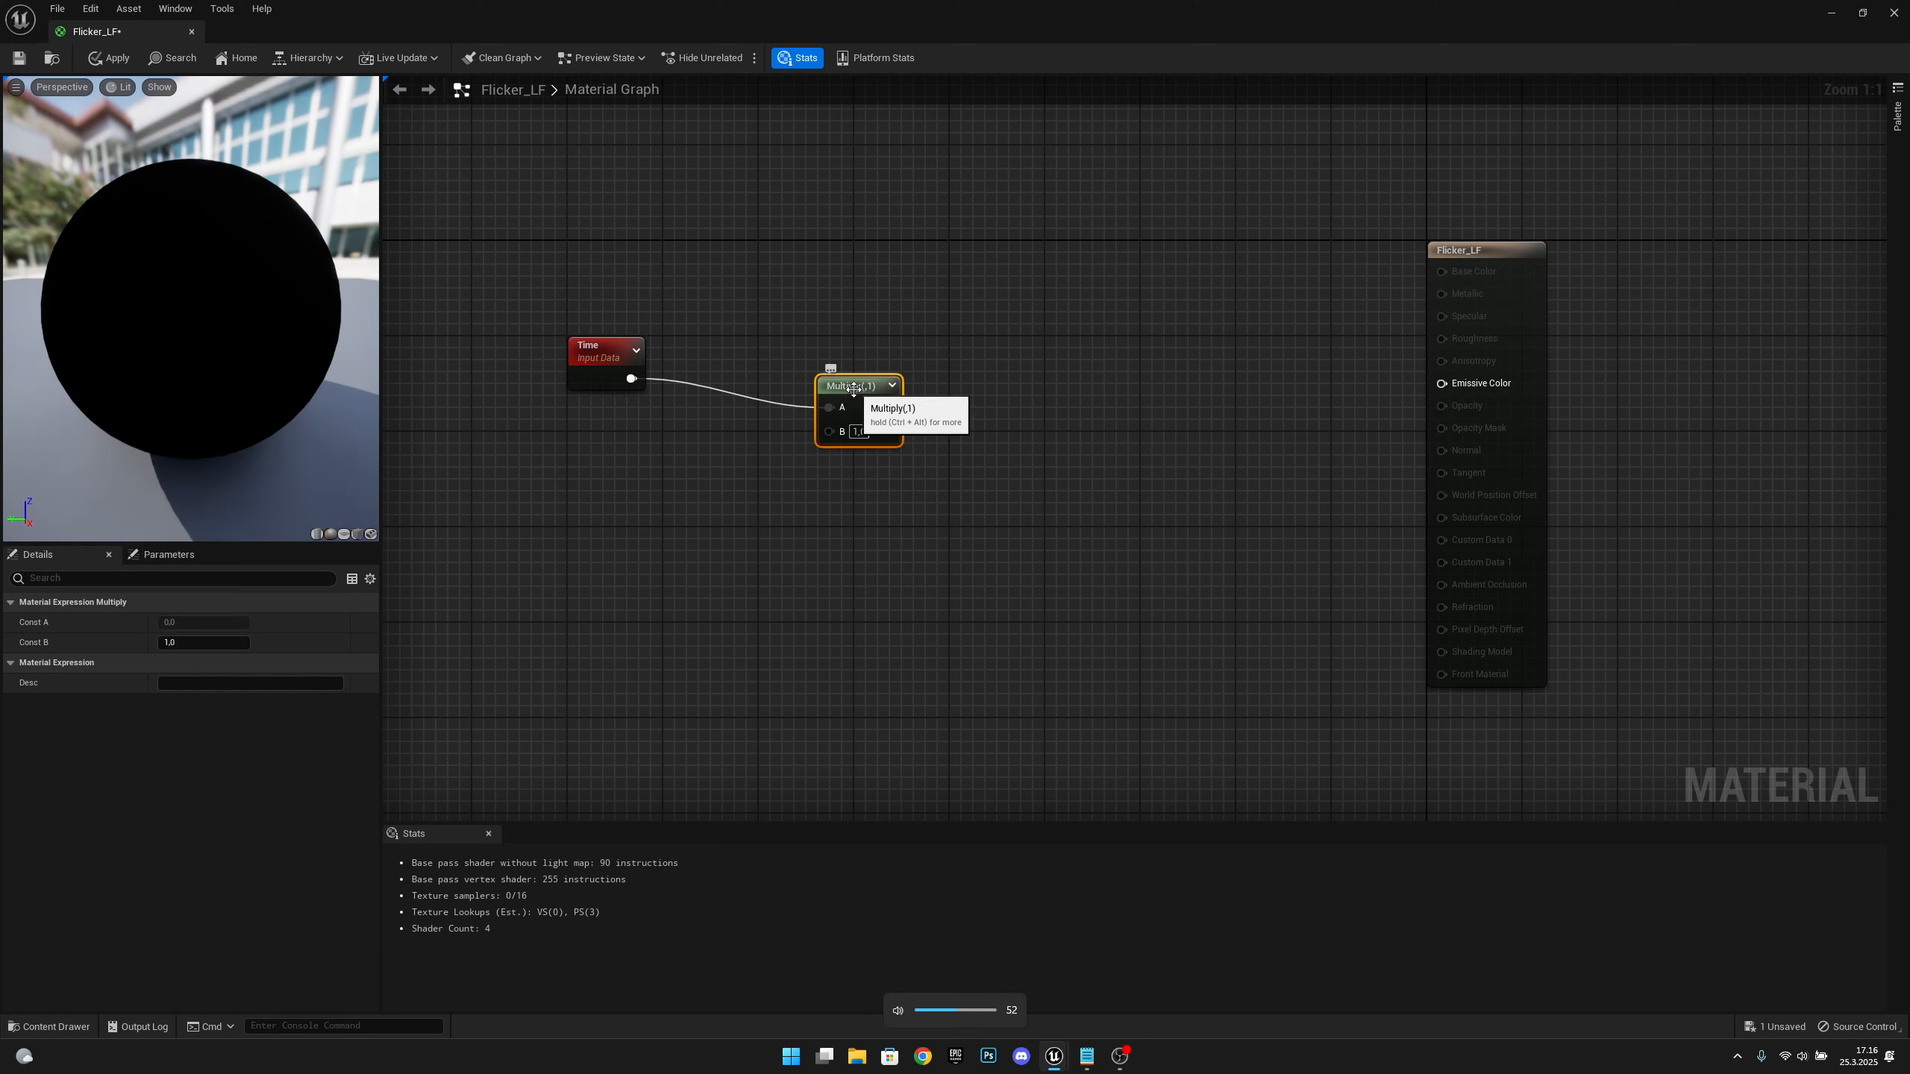
# Add a scalar parameter named Speed and connect it to the Multiply node's B input
pyautogui.moveTo(855, 388); pyautogui.dragTo(854, 397)
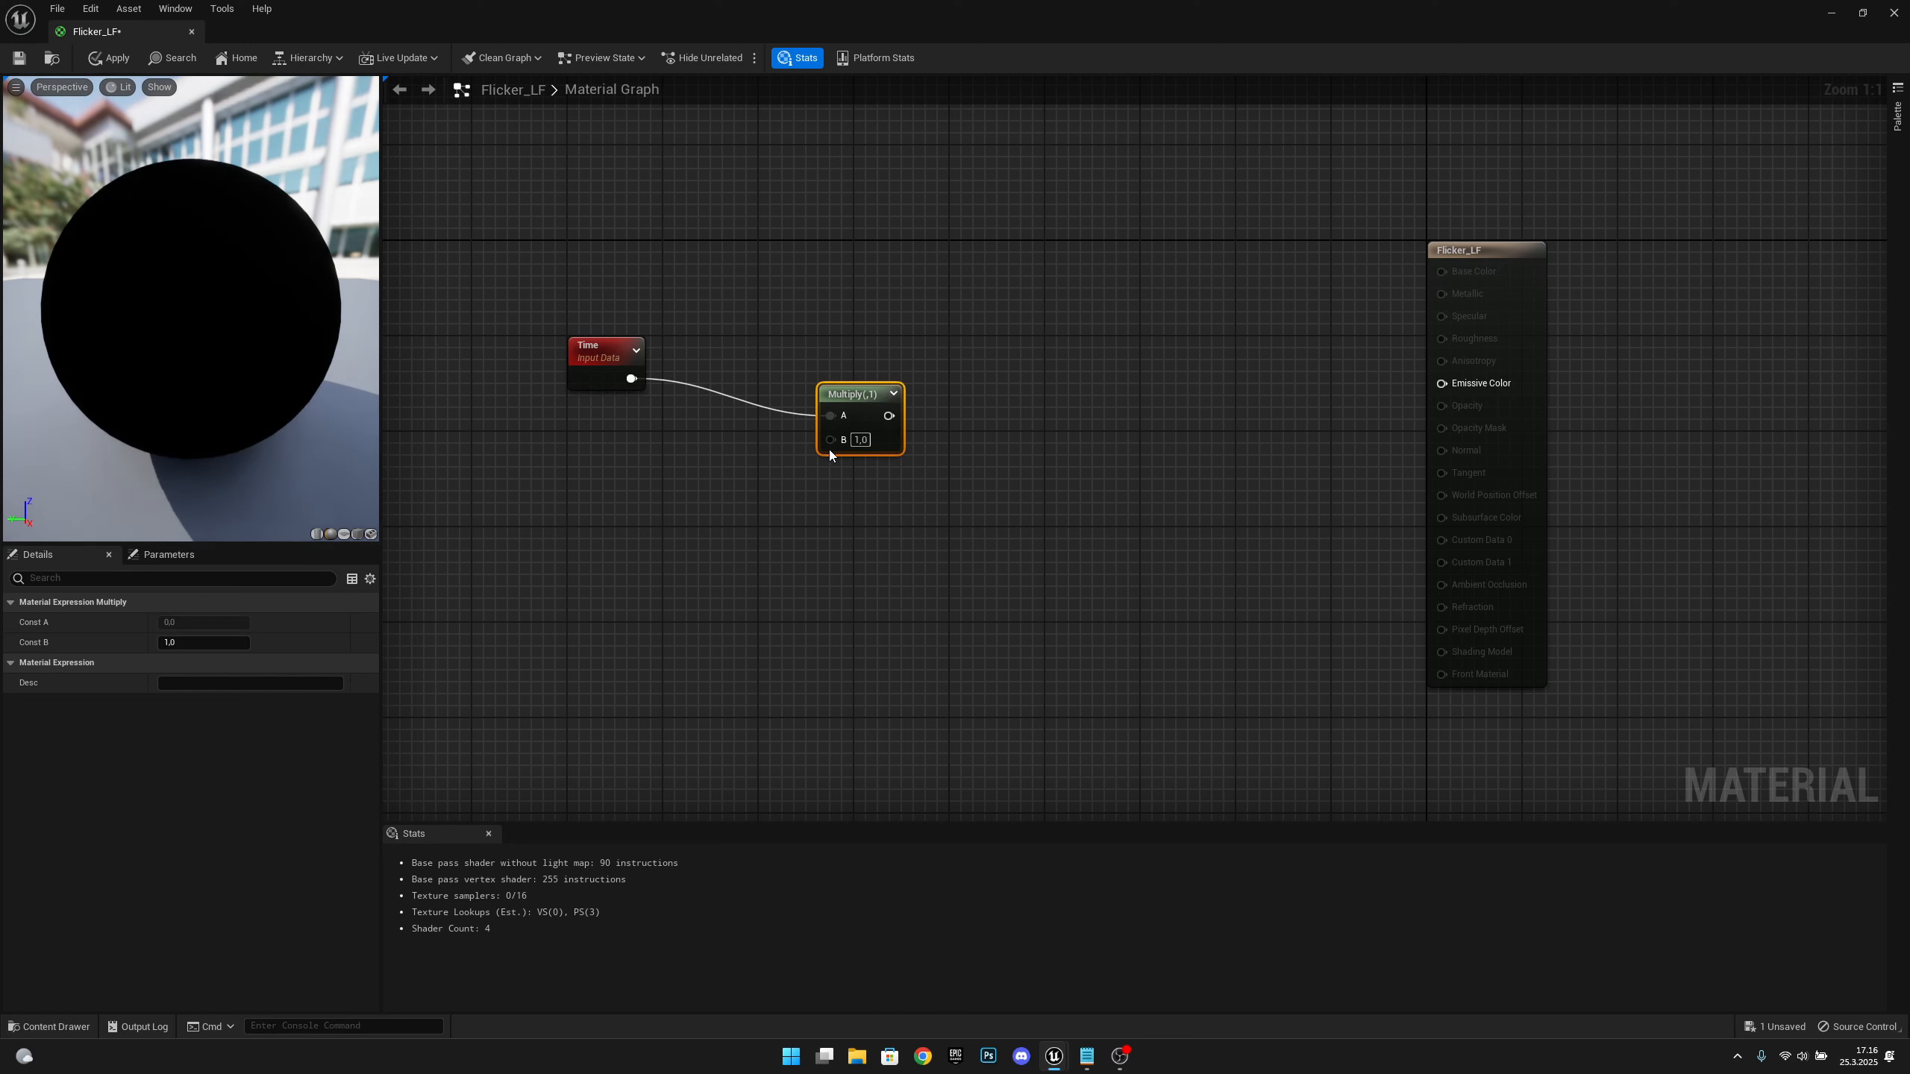
pyautogui.moveTo(829, 444); pyautogui.dragTo(612, 484)
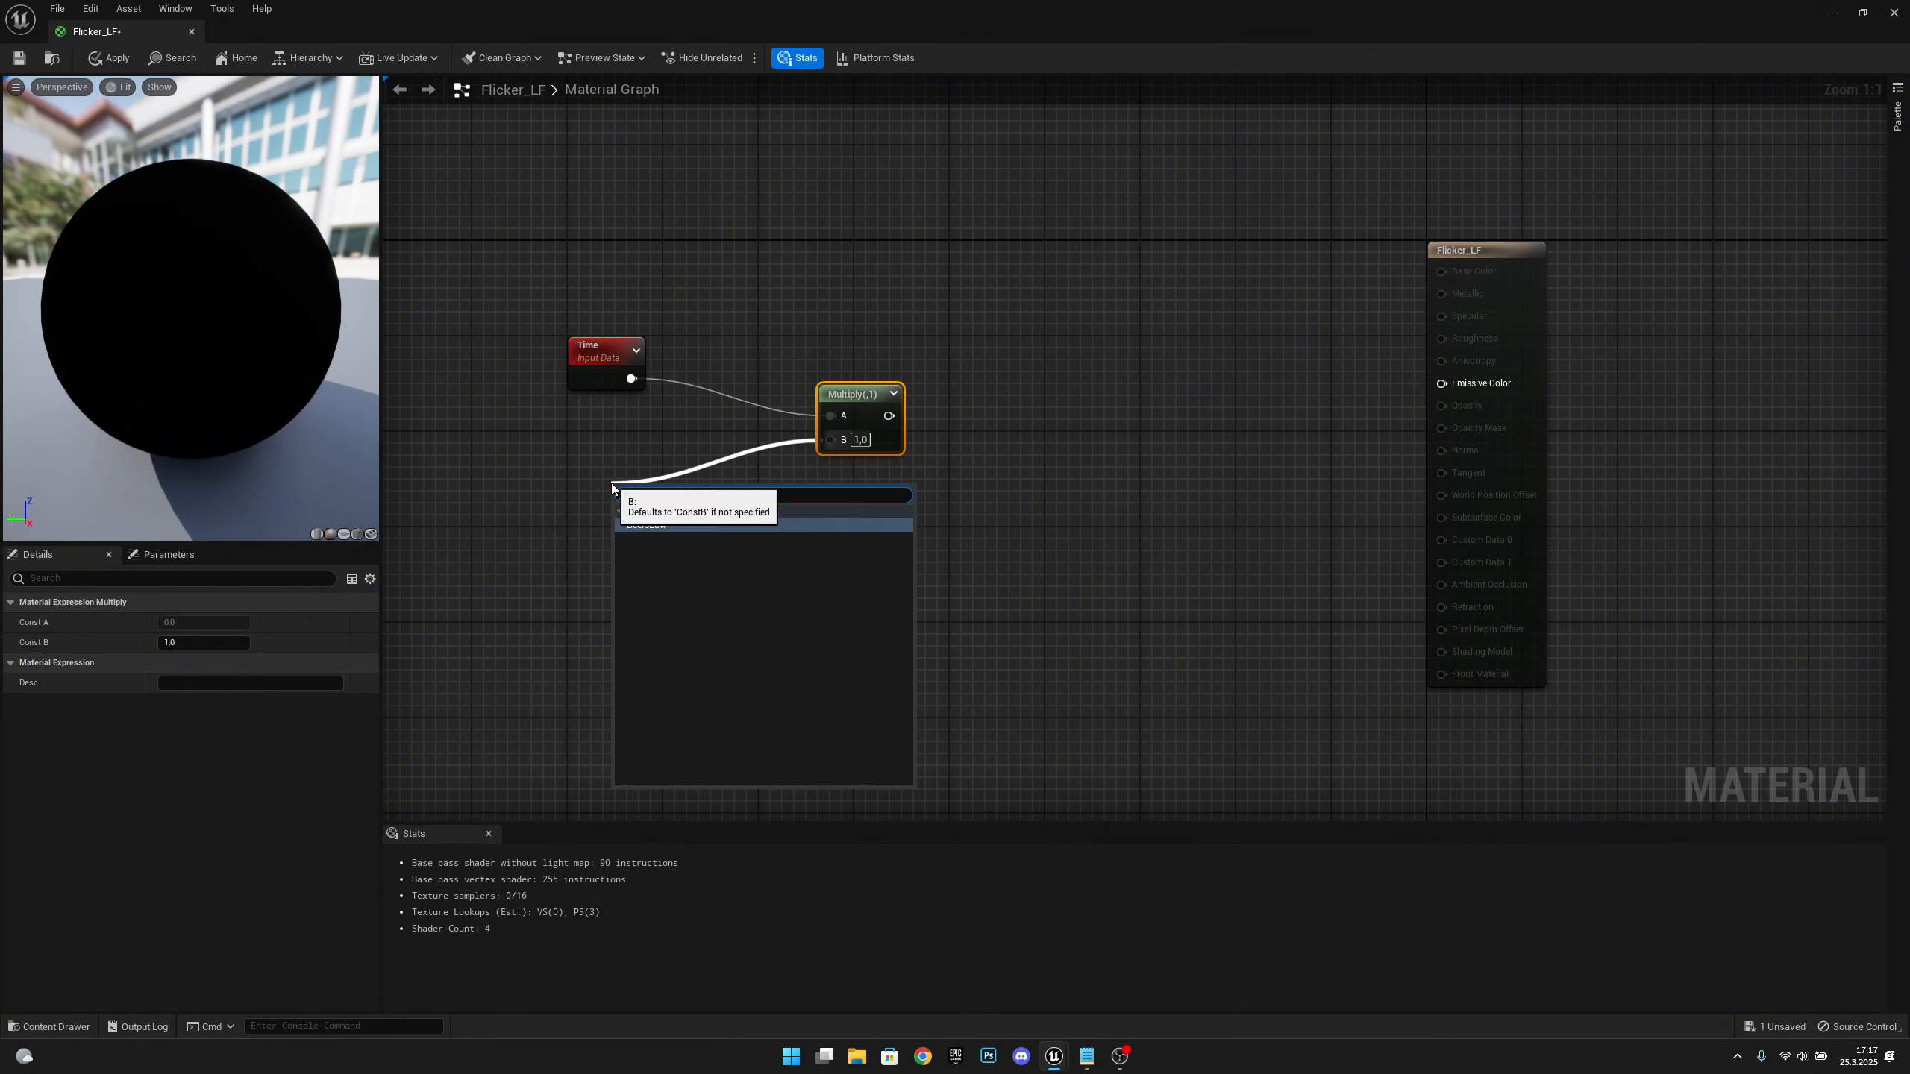
pyautogui.write('sl')
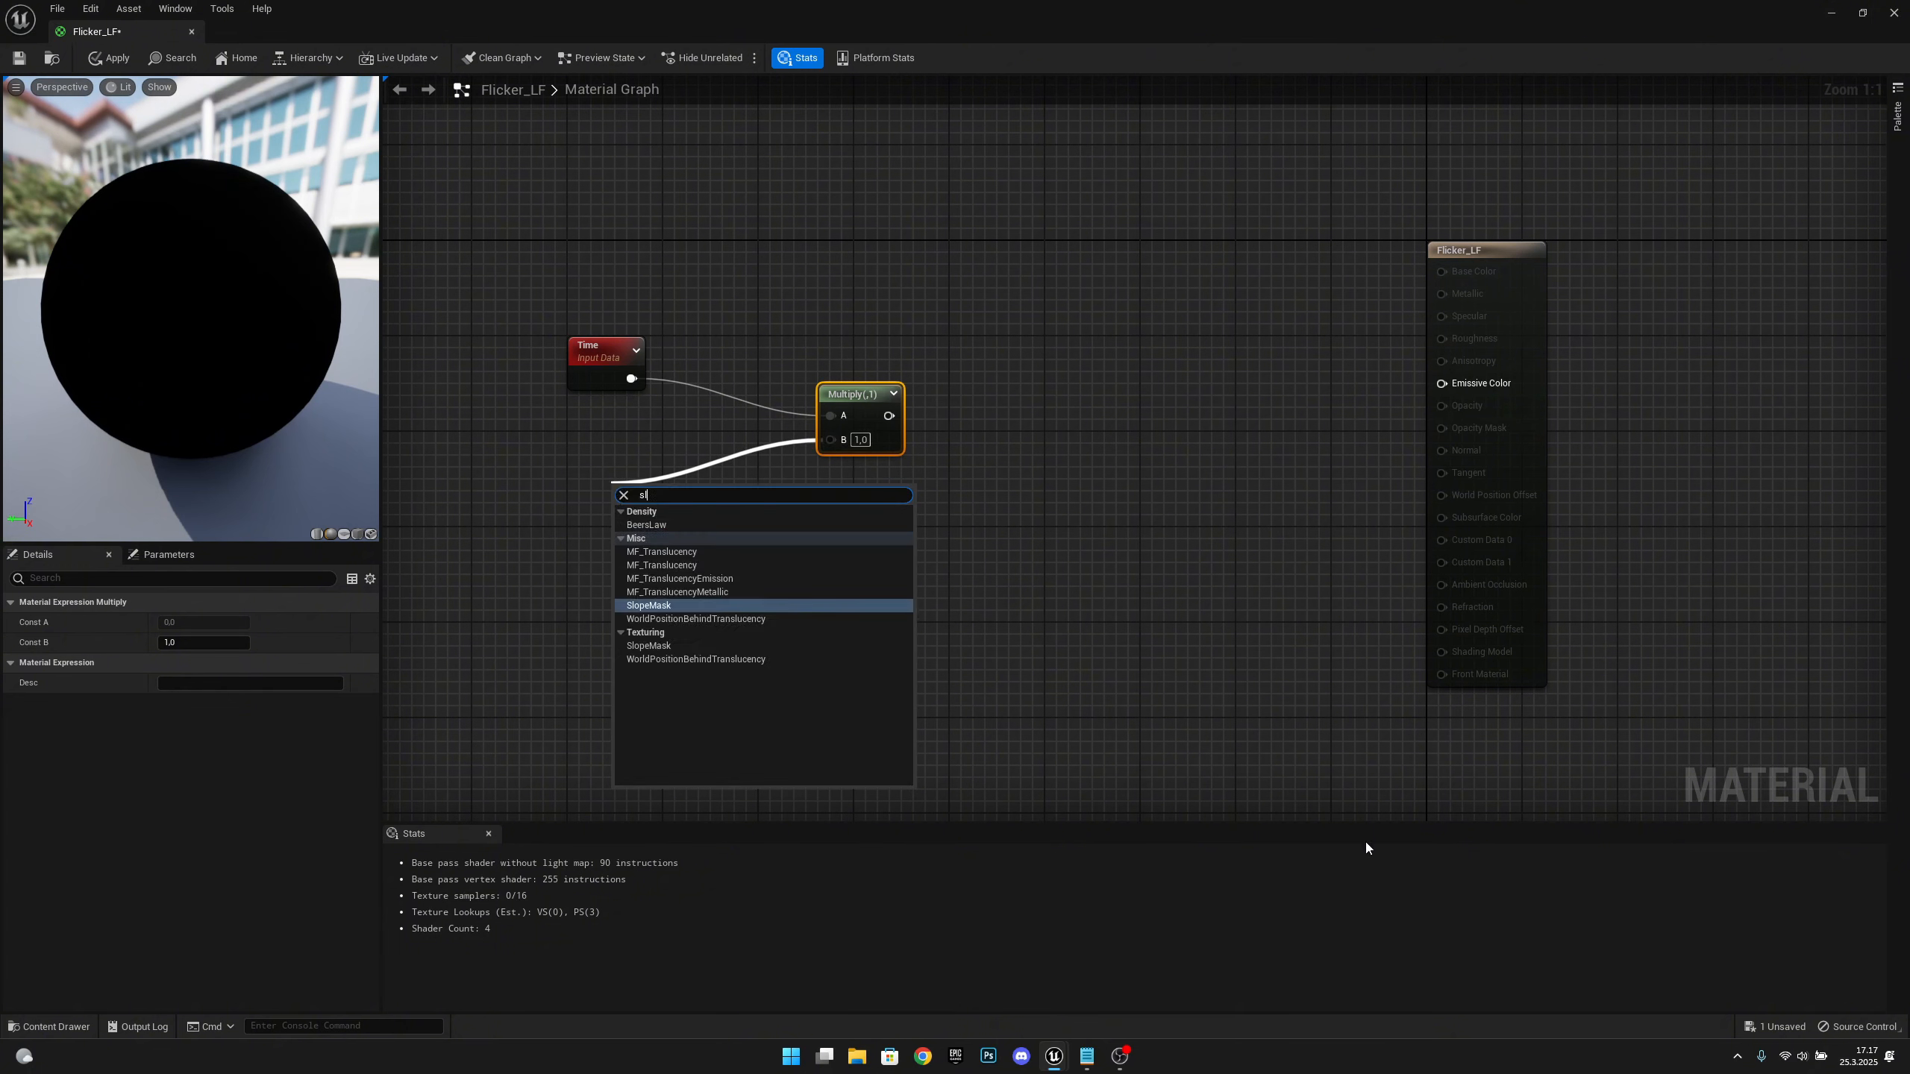
pyautogui.press('BackSpace')
pyautogui.write('calar')
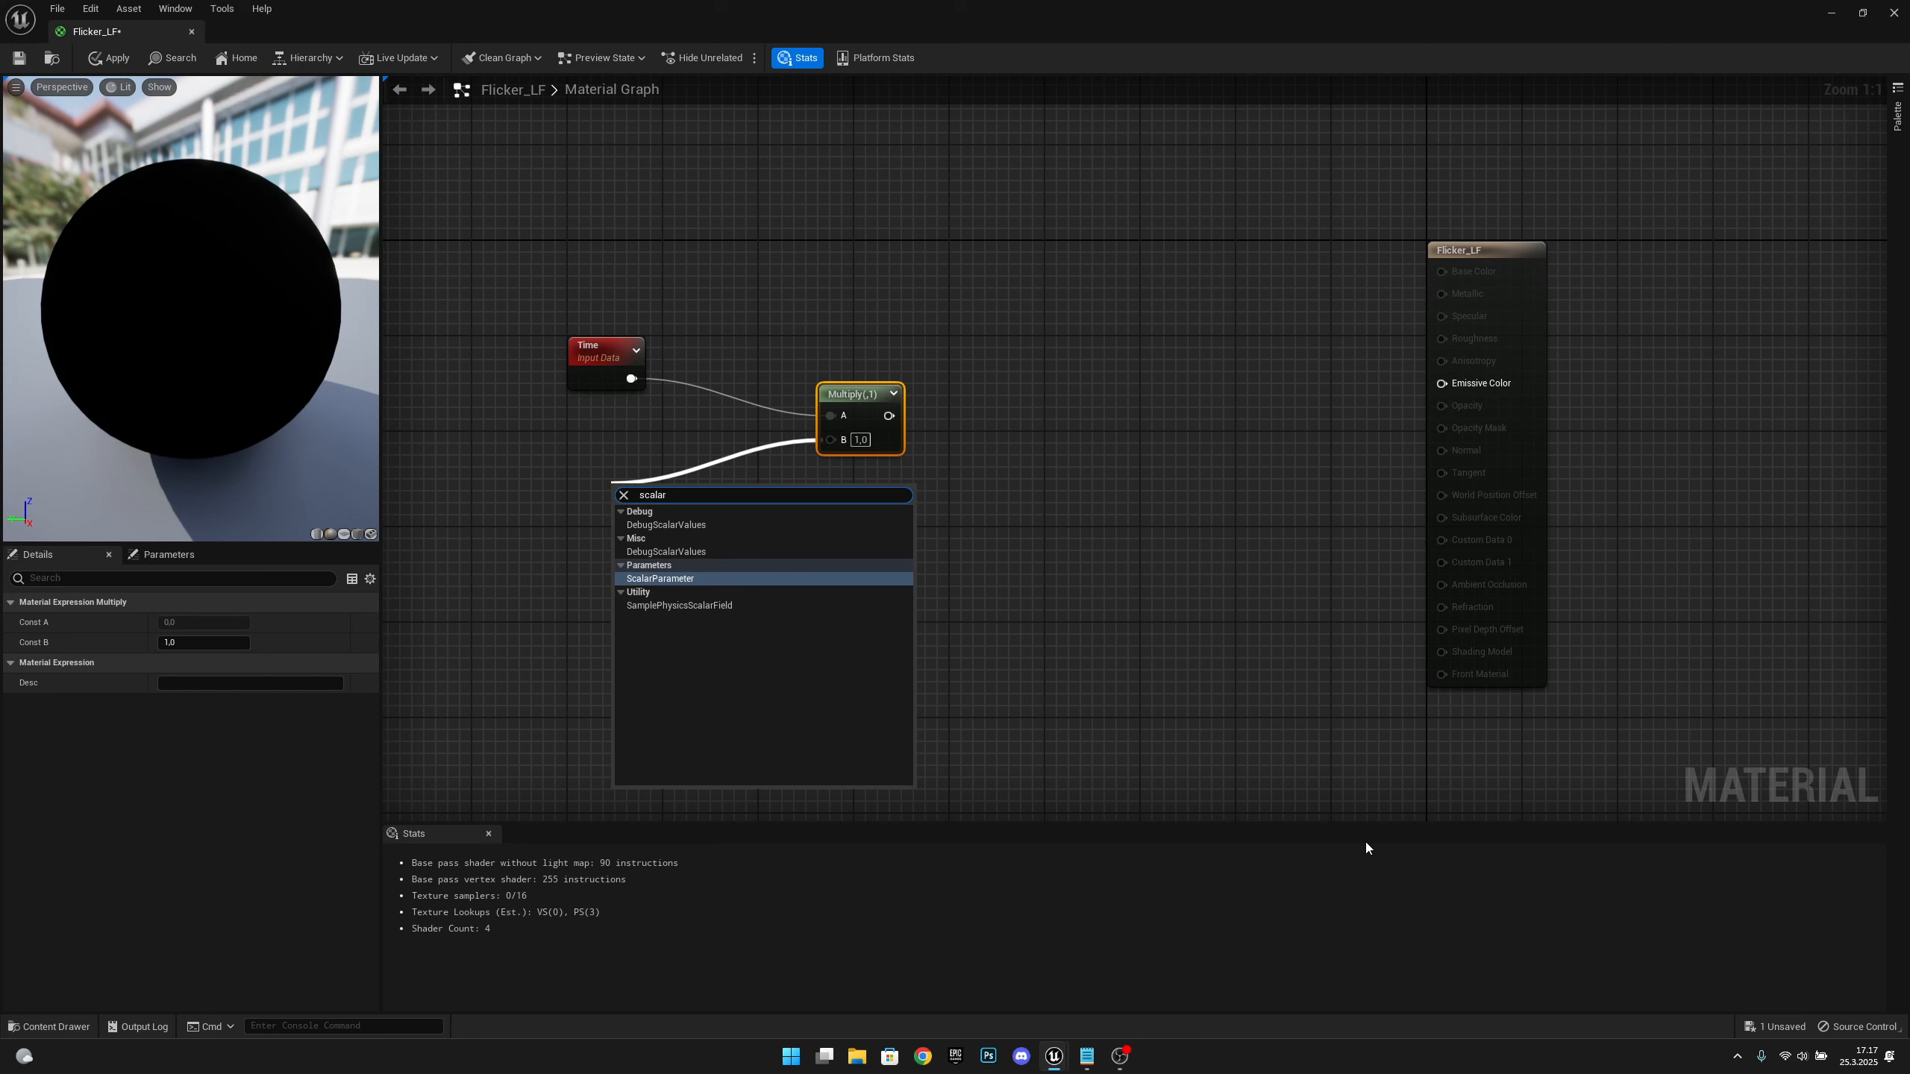
pyautogui.press('Return')
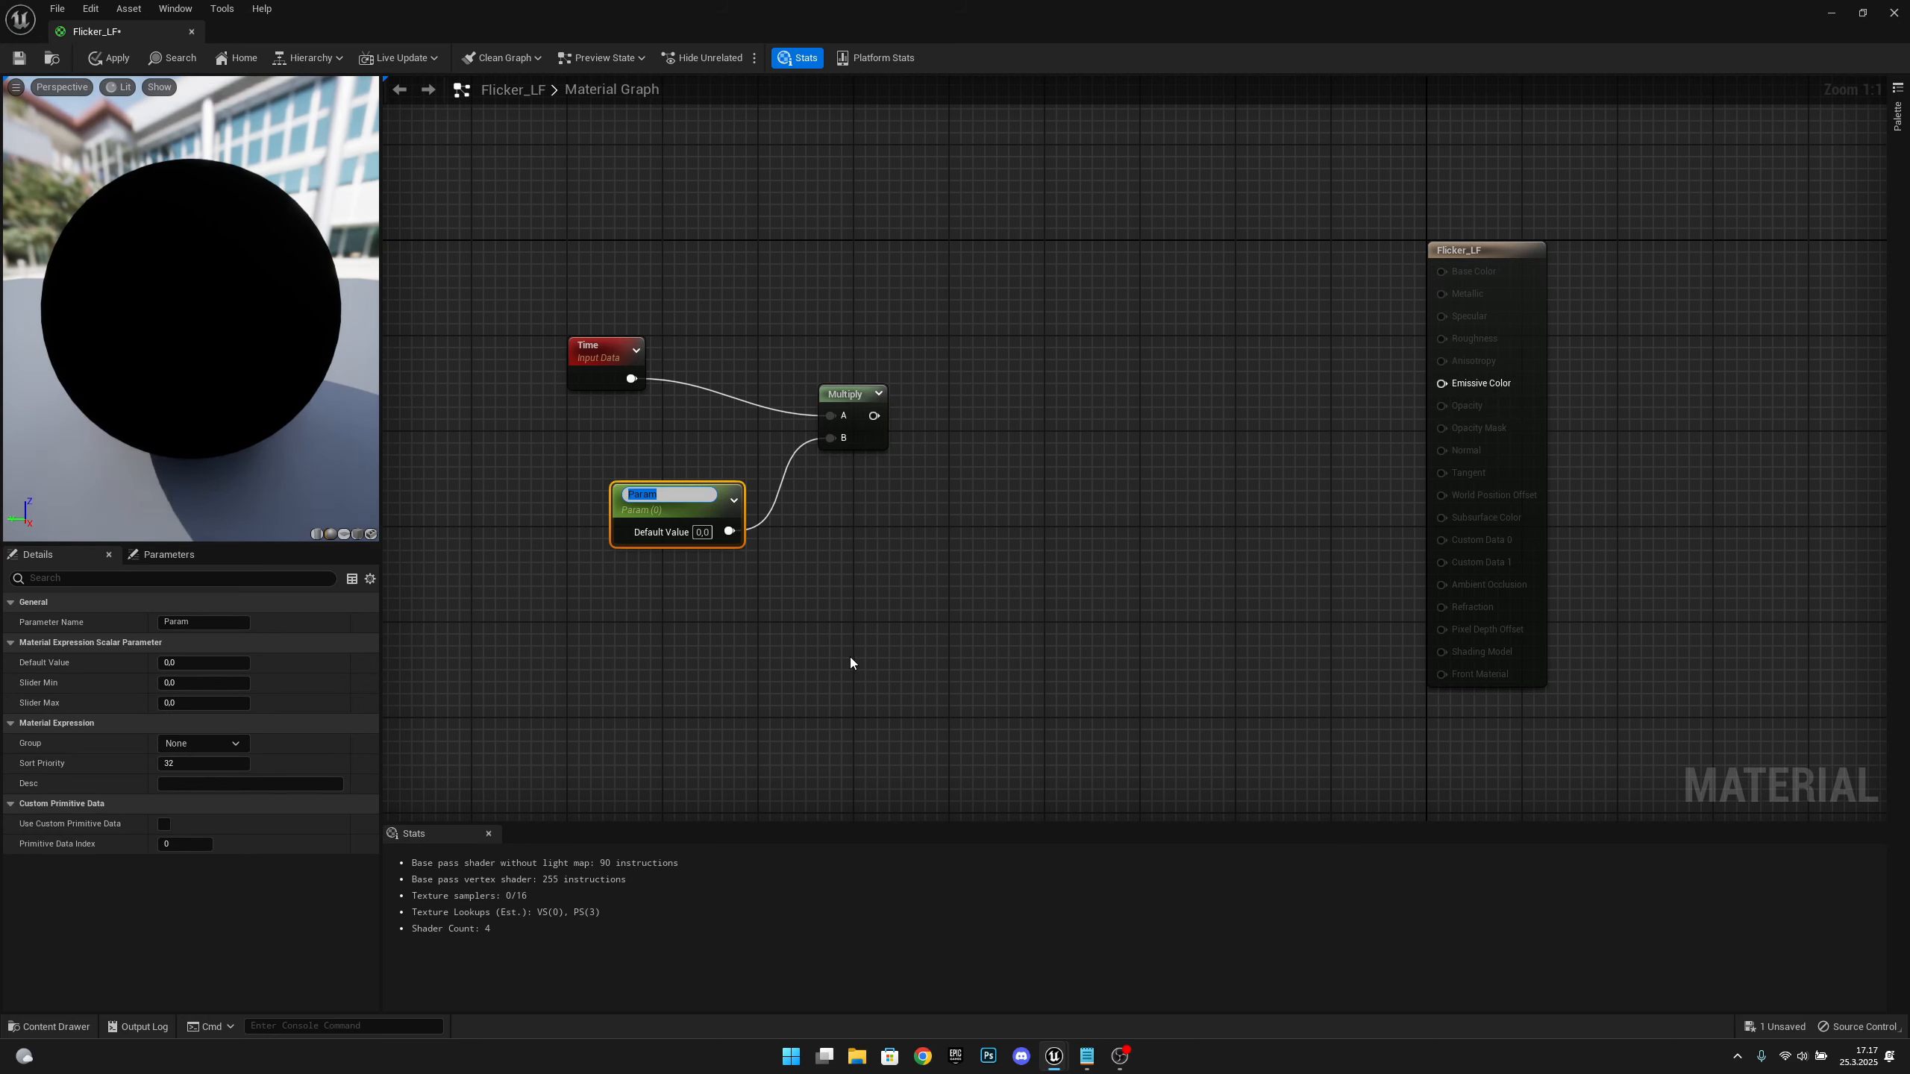
pyautogui.write('Speed')
pyautogui.press('Return')
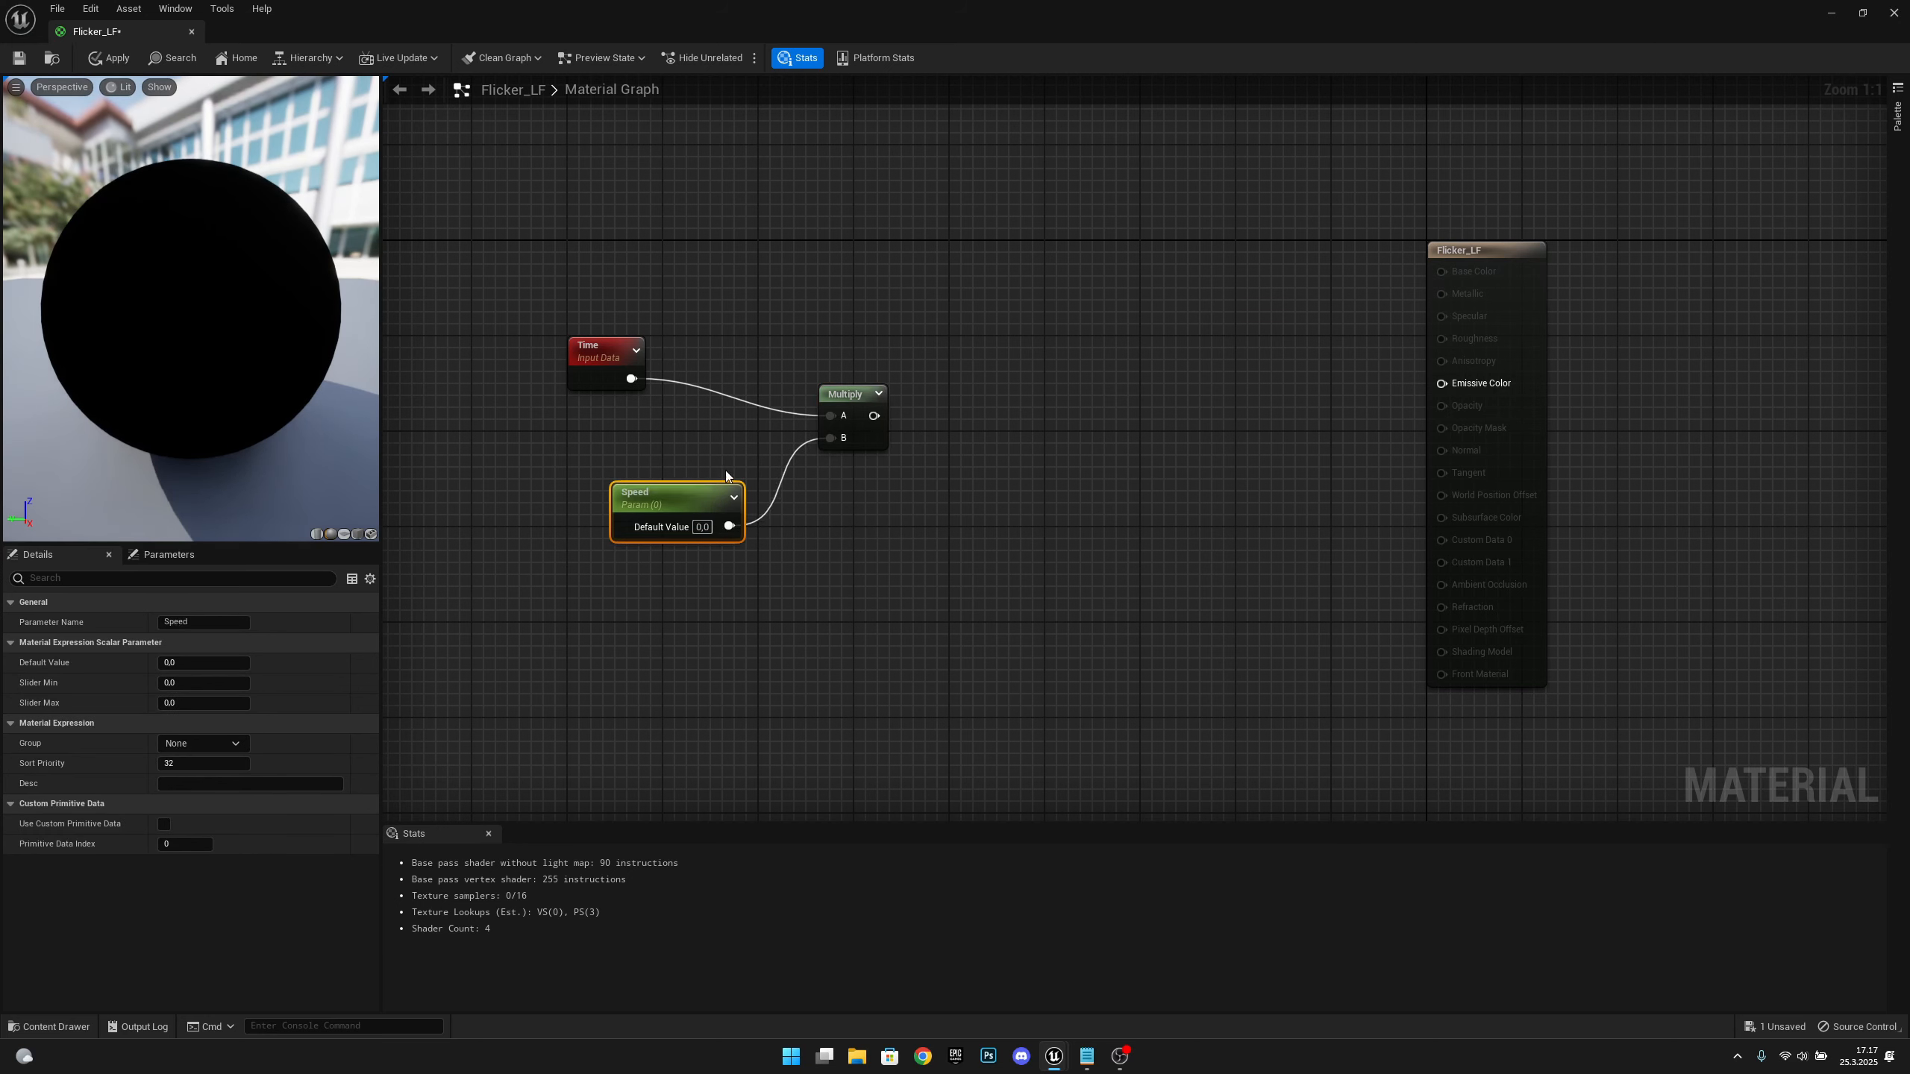
# Place the Speed parameter below the Time node and set its default value to 0,25
pyautogui.moveTo(659, 491); pyautogui.dragTo(616, 476)
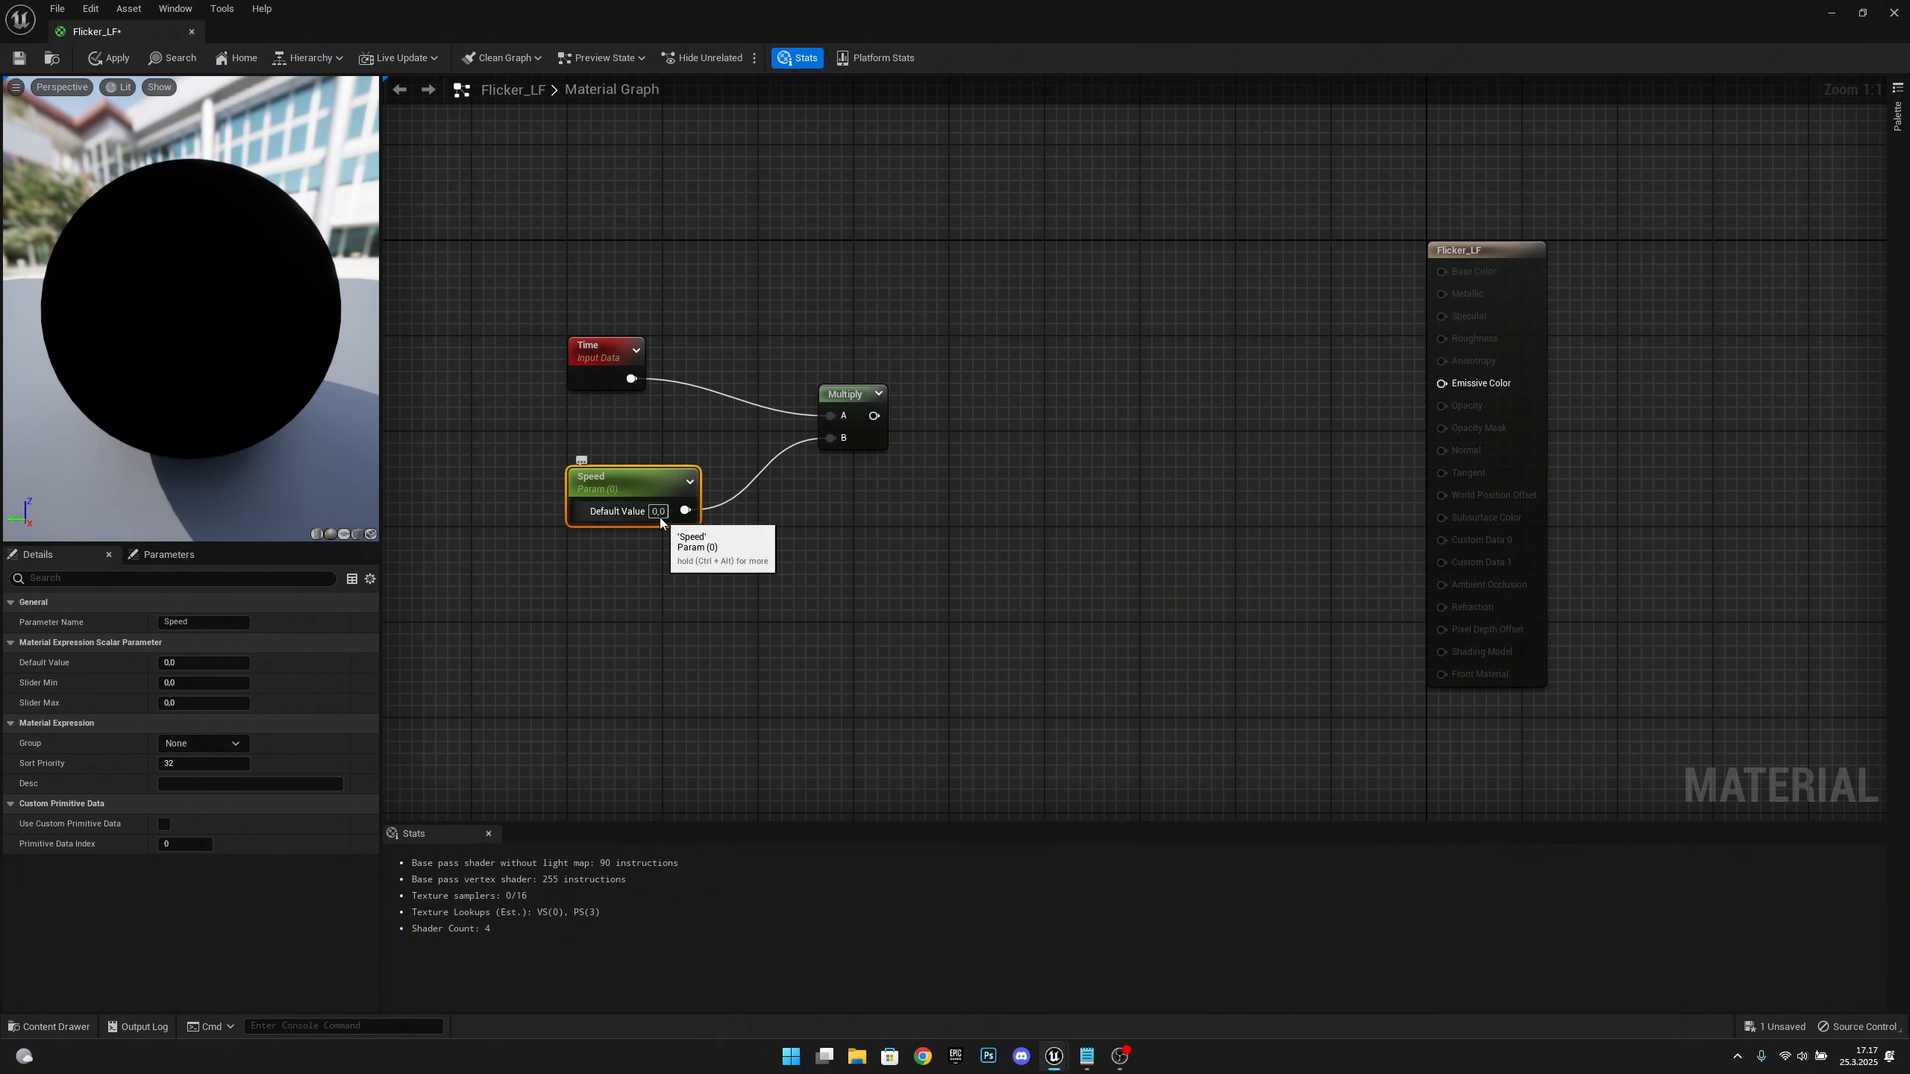
pyautogui.write('0,25')
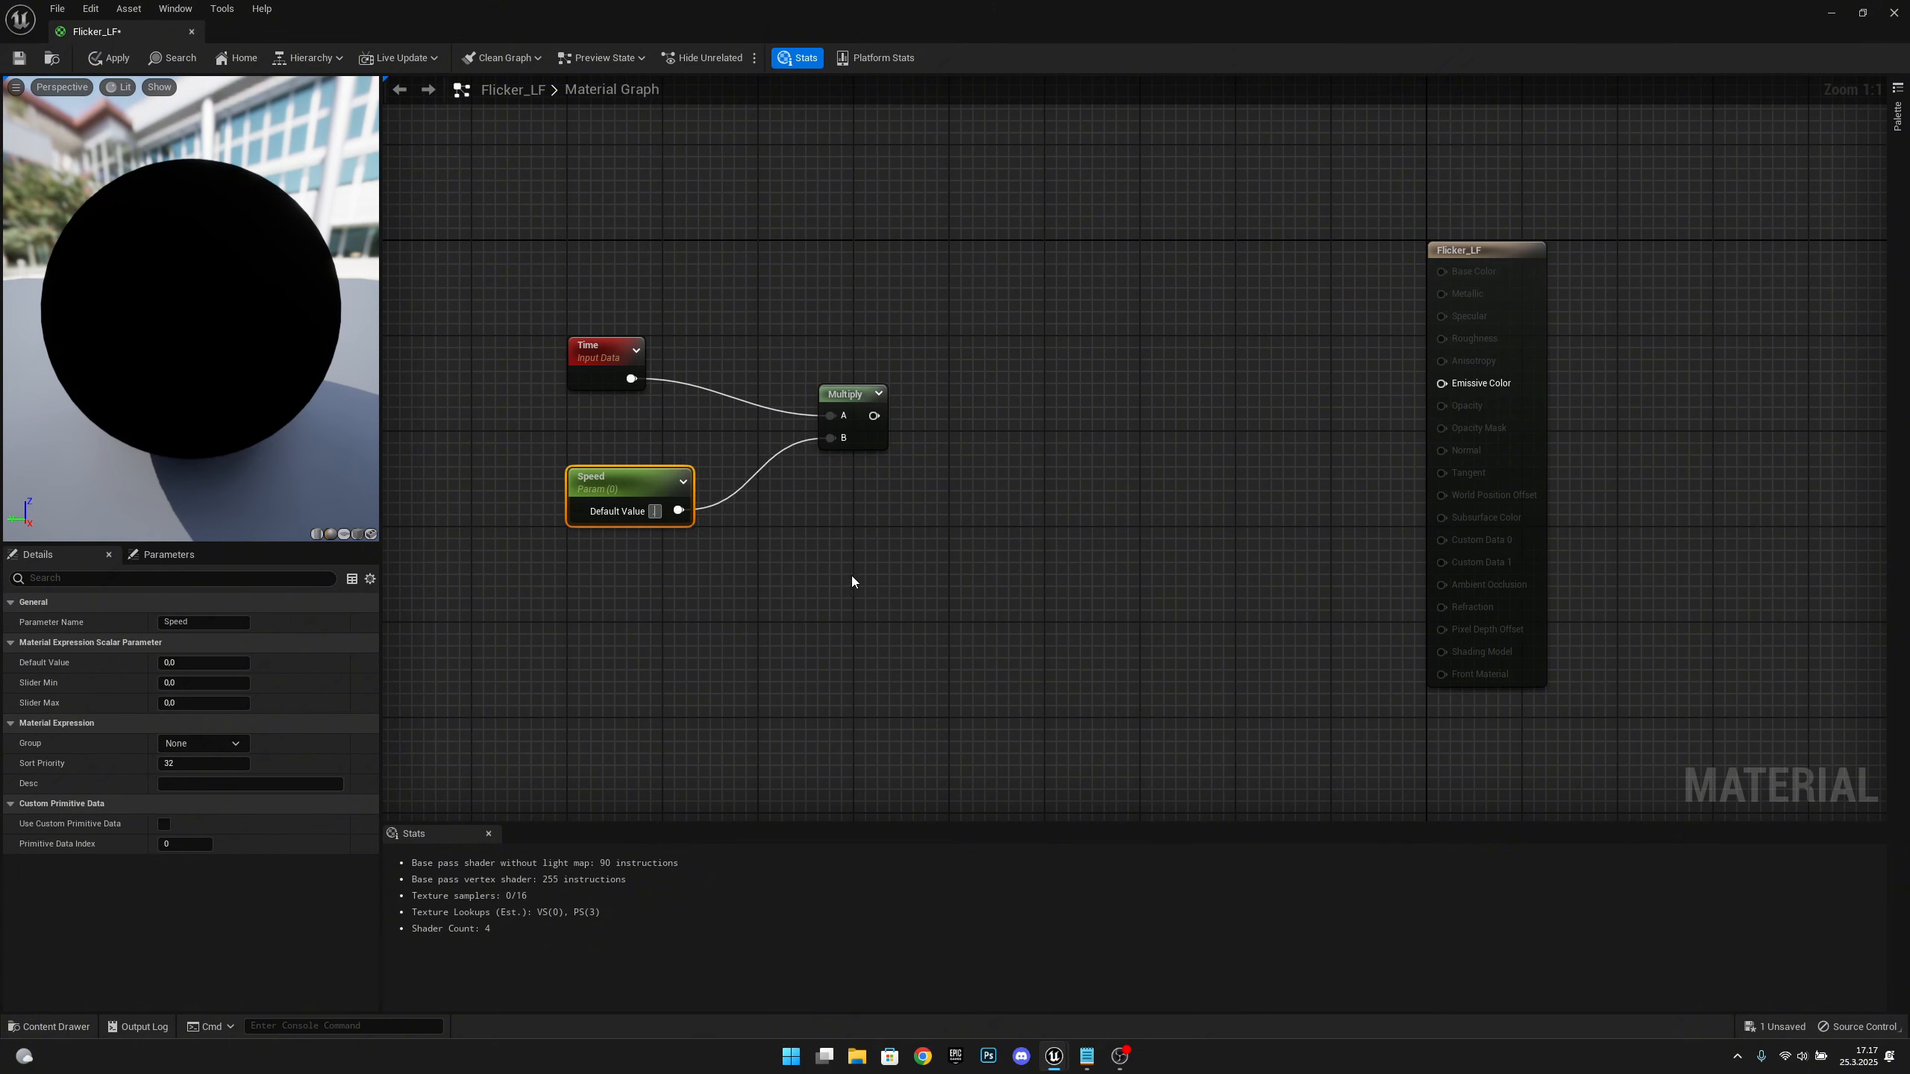
pyautogui.press('Return')
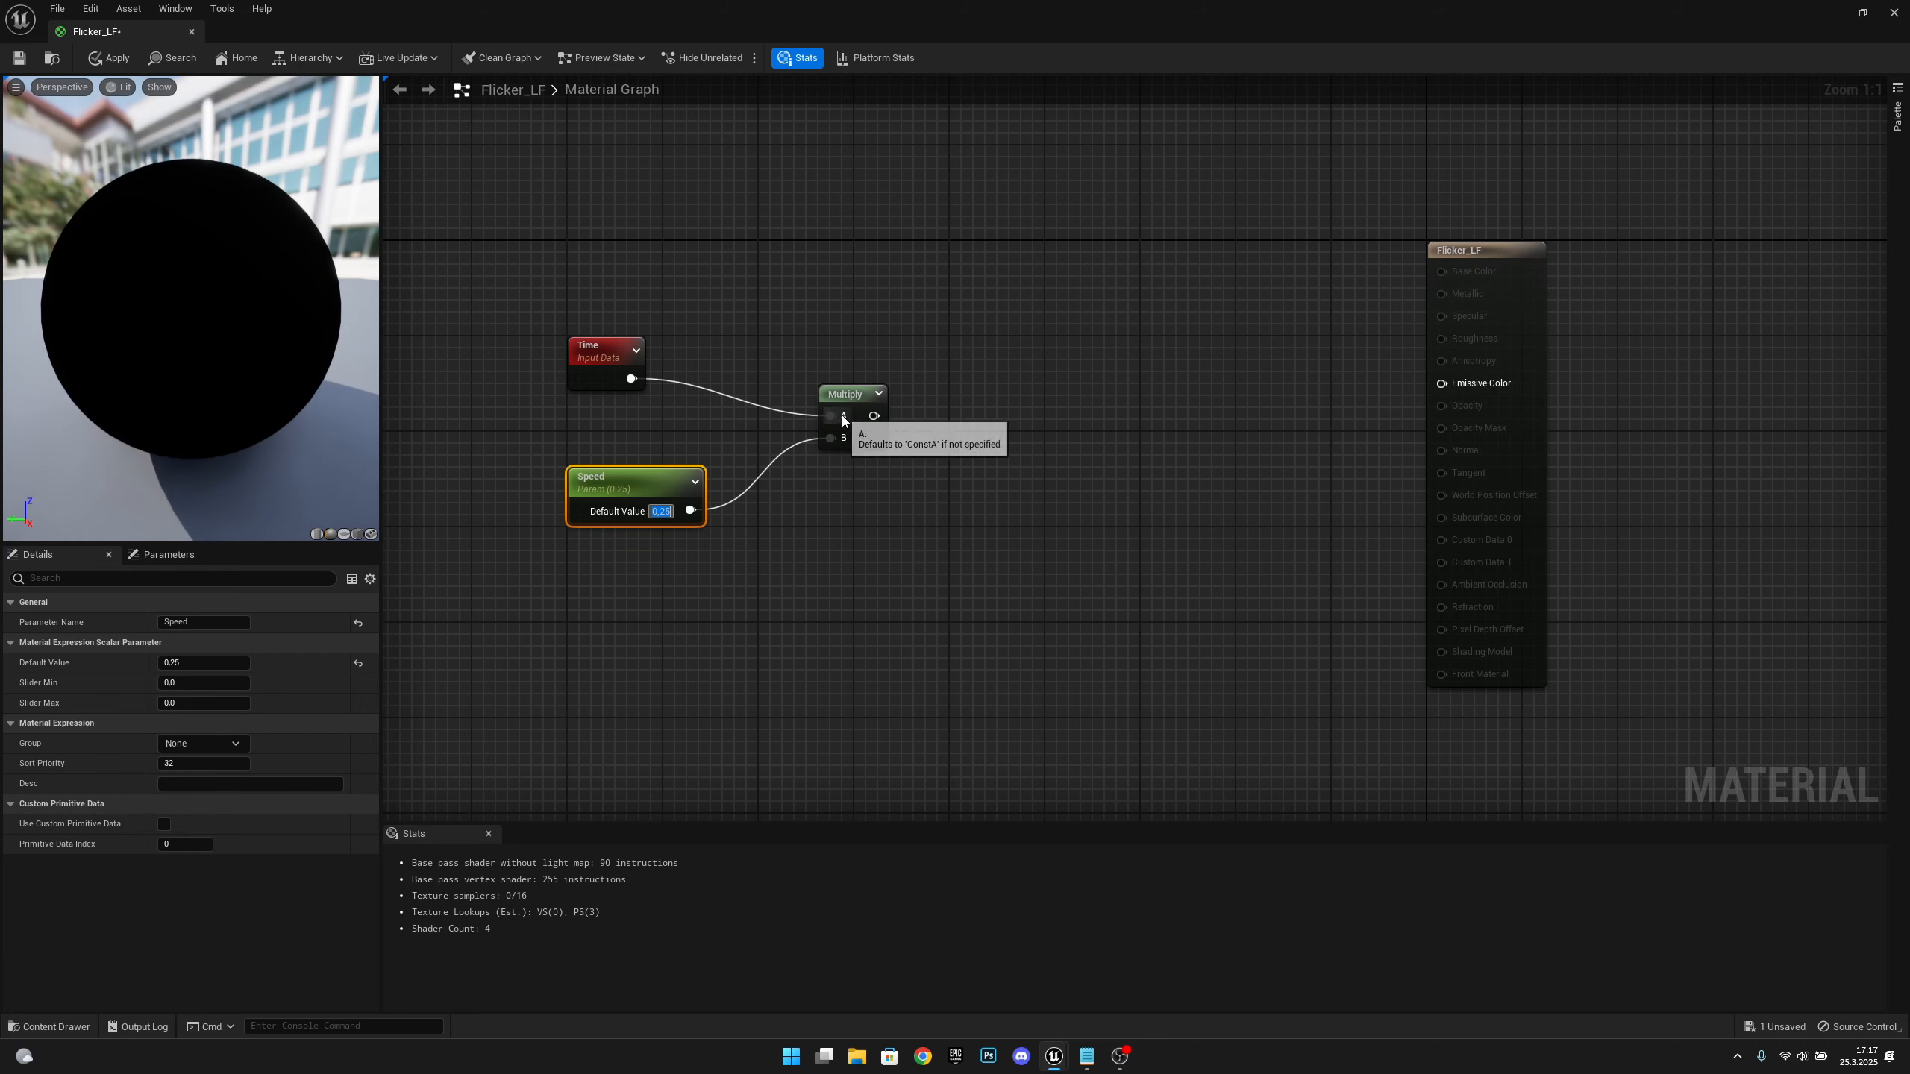
# Line up the Multiply node with the Time node and add a Sine node fed by the Multiply output
pyautogui.moveTo(884, 397); pyautogui.dragTo(893, 368)
pyautogui.moveTo(973, 399); pyautogui.dragTo(794, 396, button='right')
pyautogui.moveTo(718, 378); pyautogui.dragTo(846, 379)
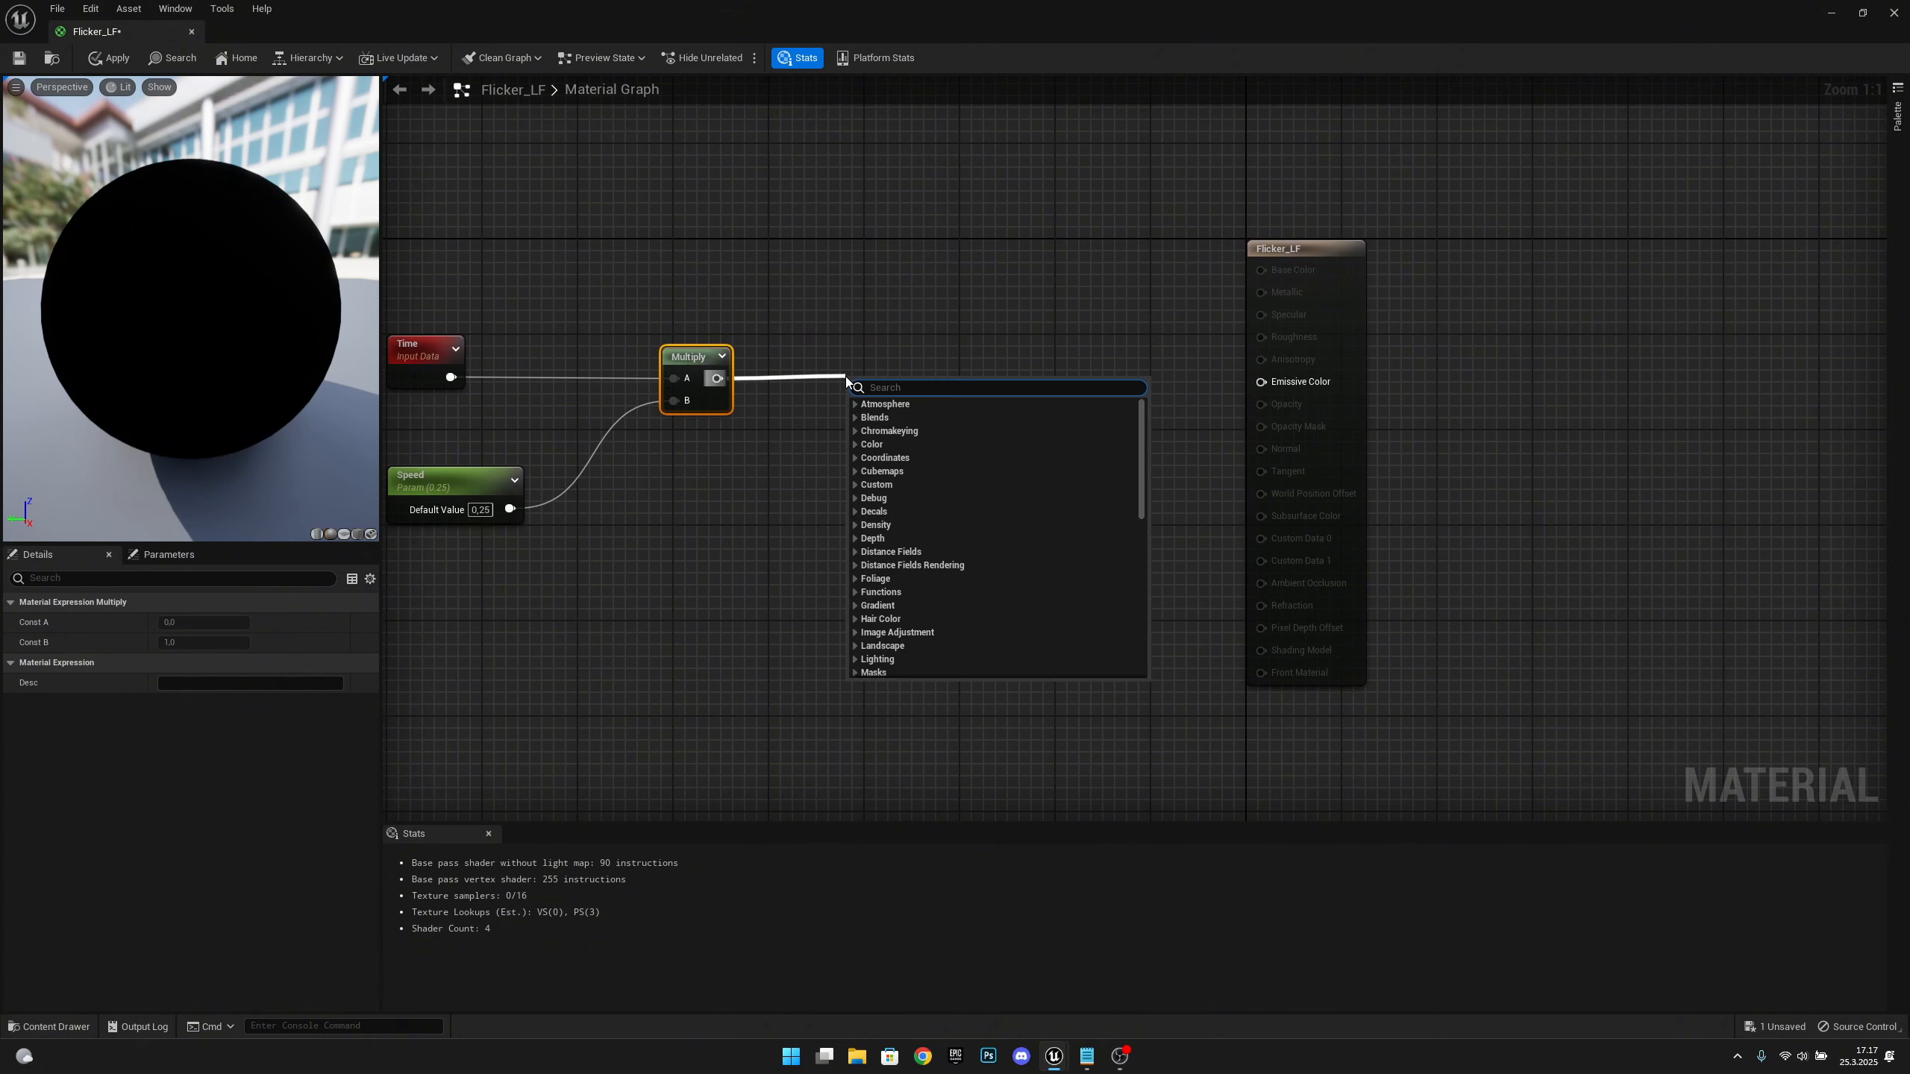
pyautogui.write('sine')
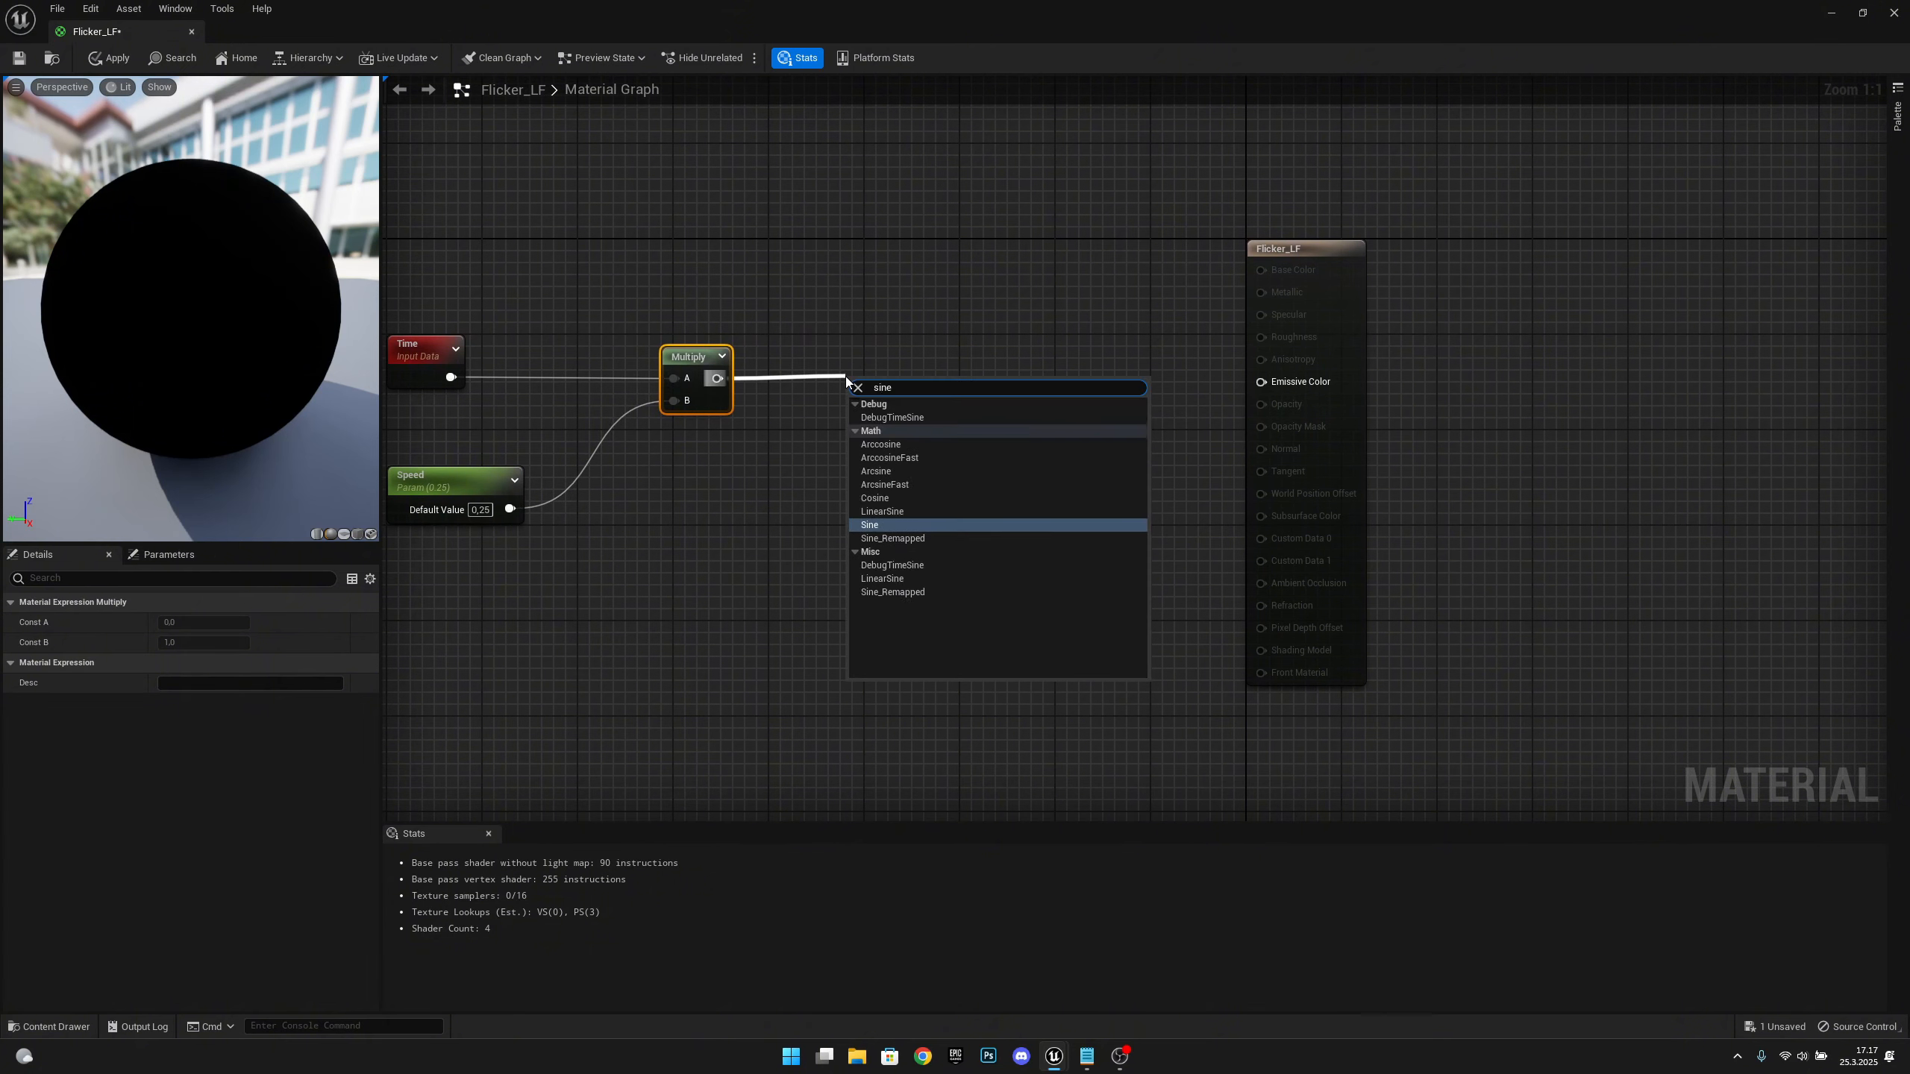
pyautogui.press('Return')
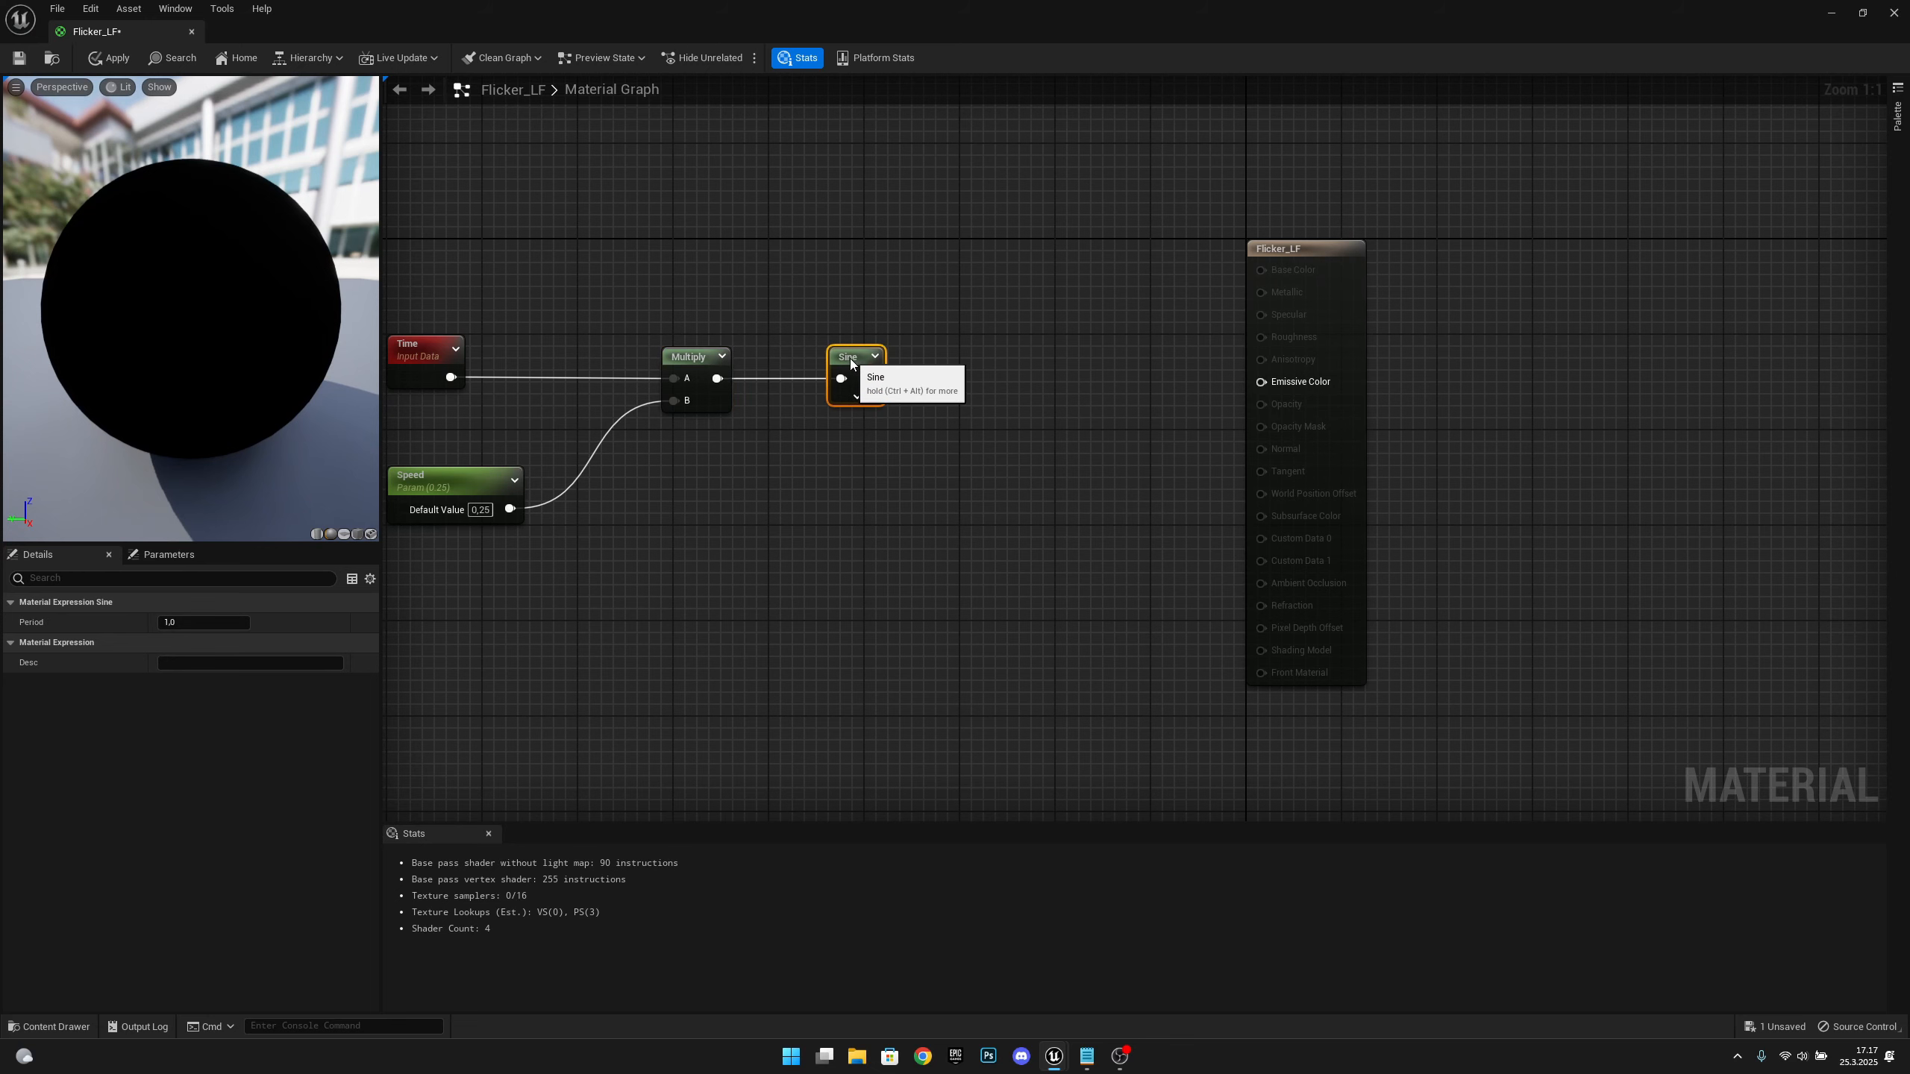
# Move the Sine node closer to Multiply and add a Frac node fed by the Sine output
pyautogui.moveTo(850, 358); pyautogui.dragTo(839, 358)
pyautogui.moveTo(948, 374); pyautogui.dragTo(869, 389, button='right')
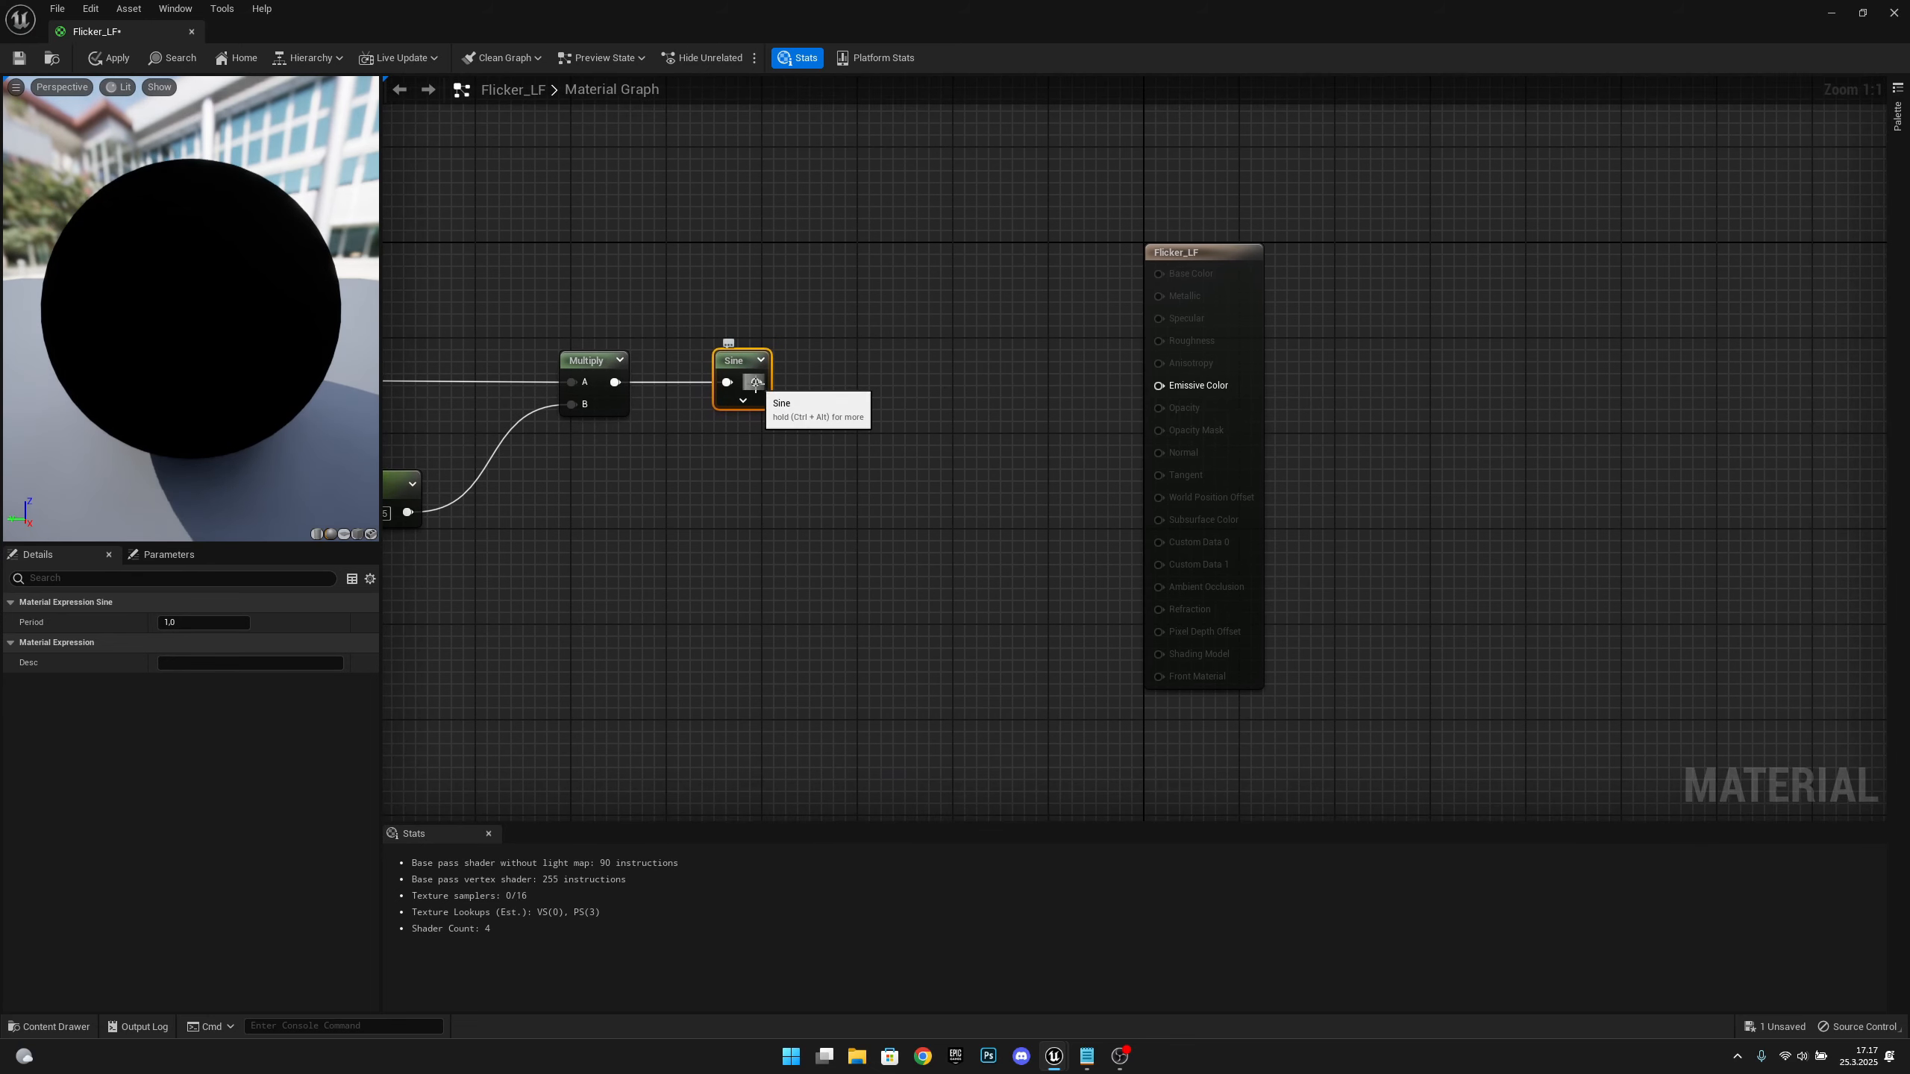
pyautogui.moveTo(755, 384); pyautogui.dragTo(822, 382)
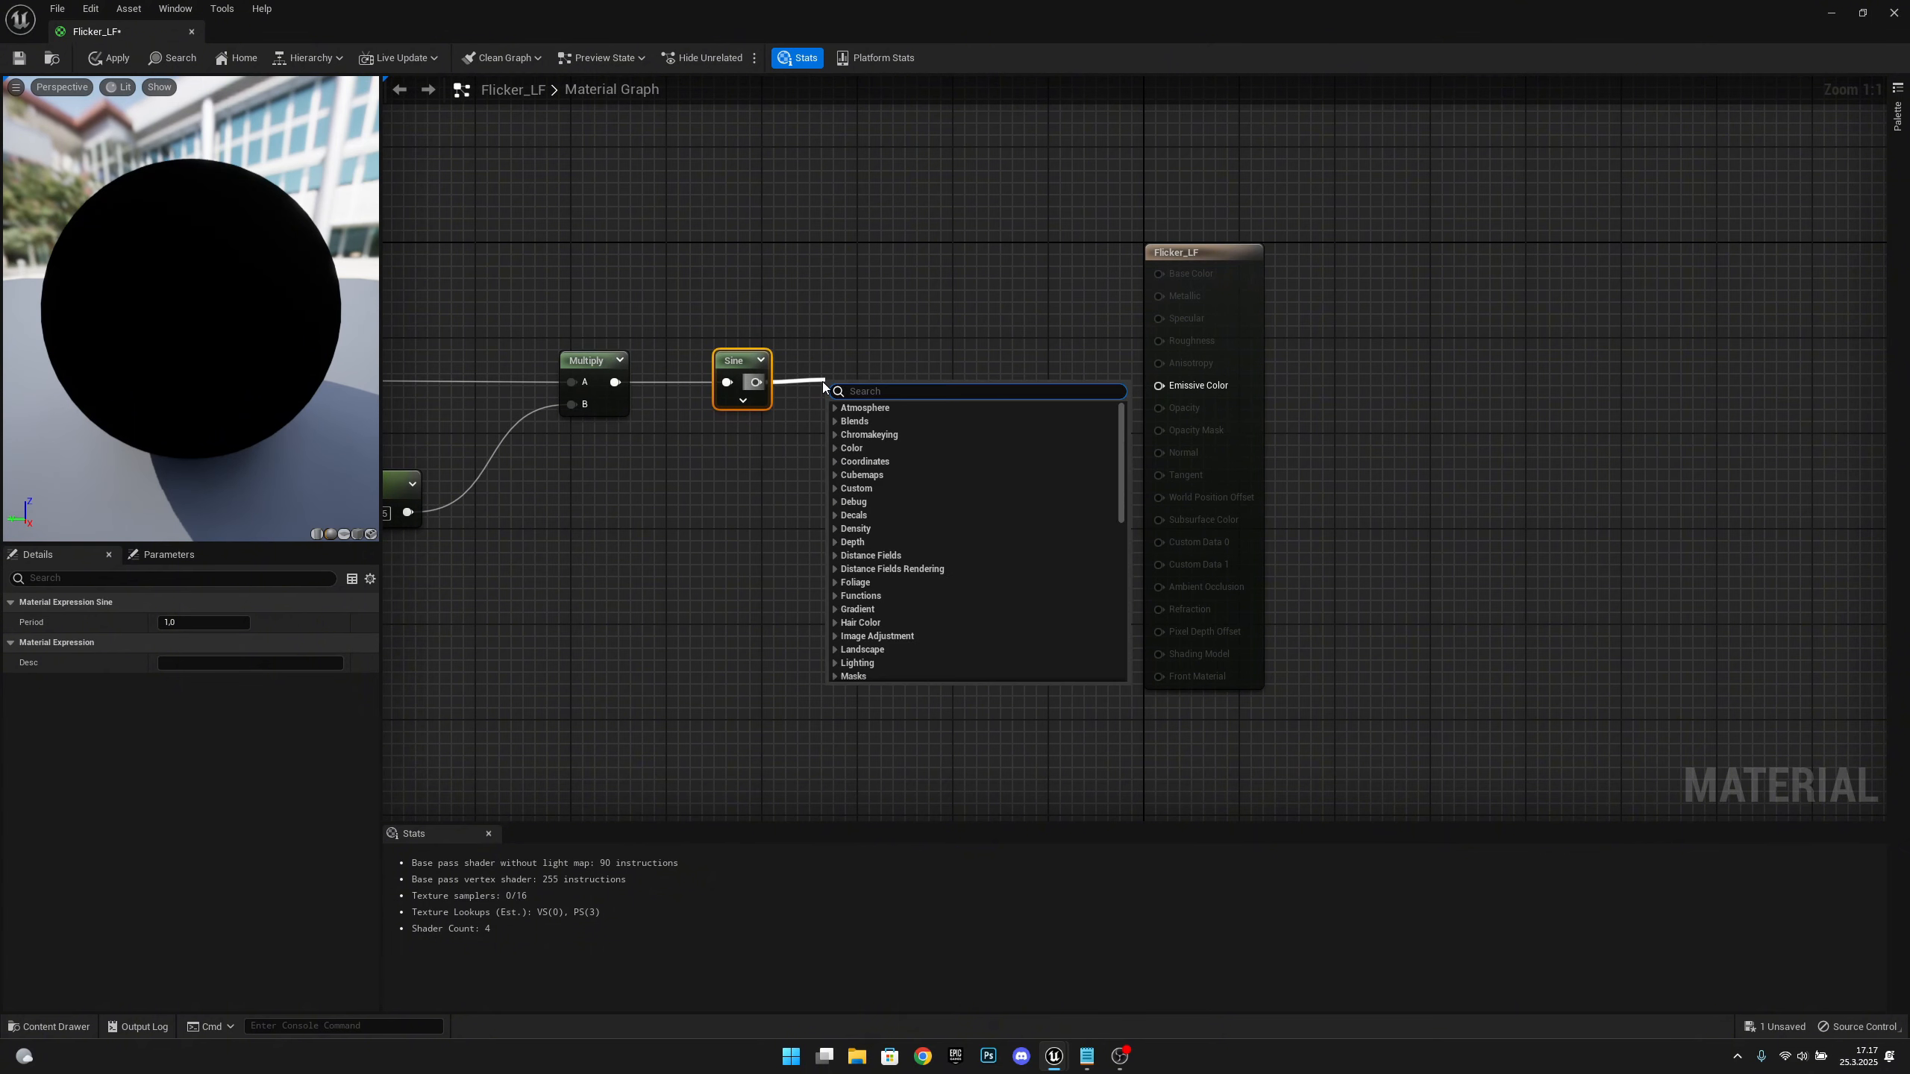
pyautogui.write('frac')
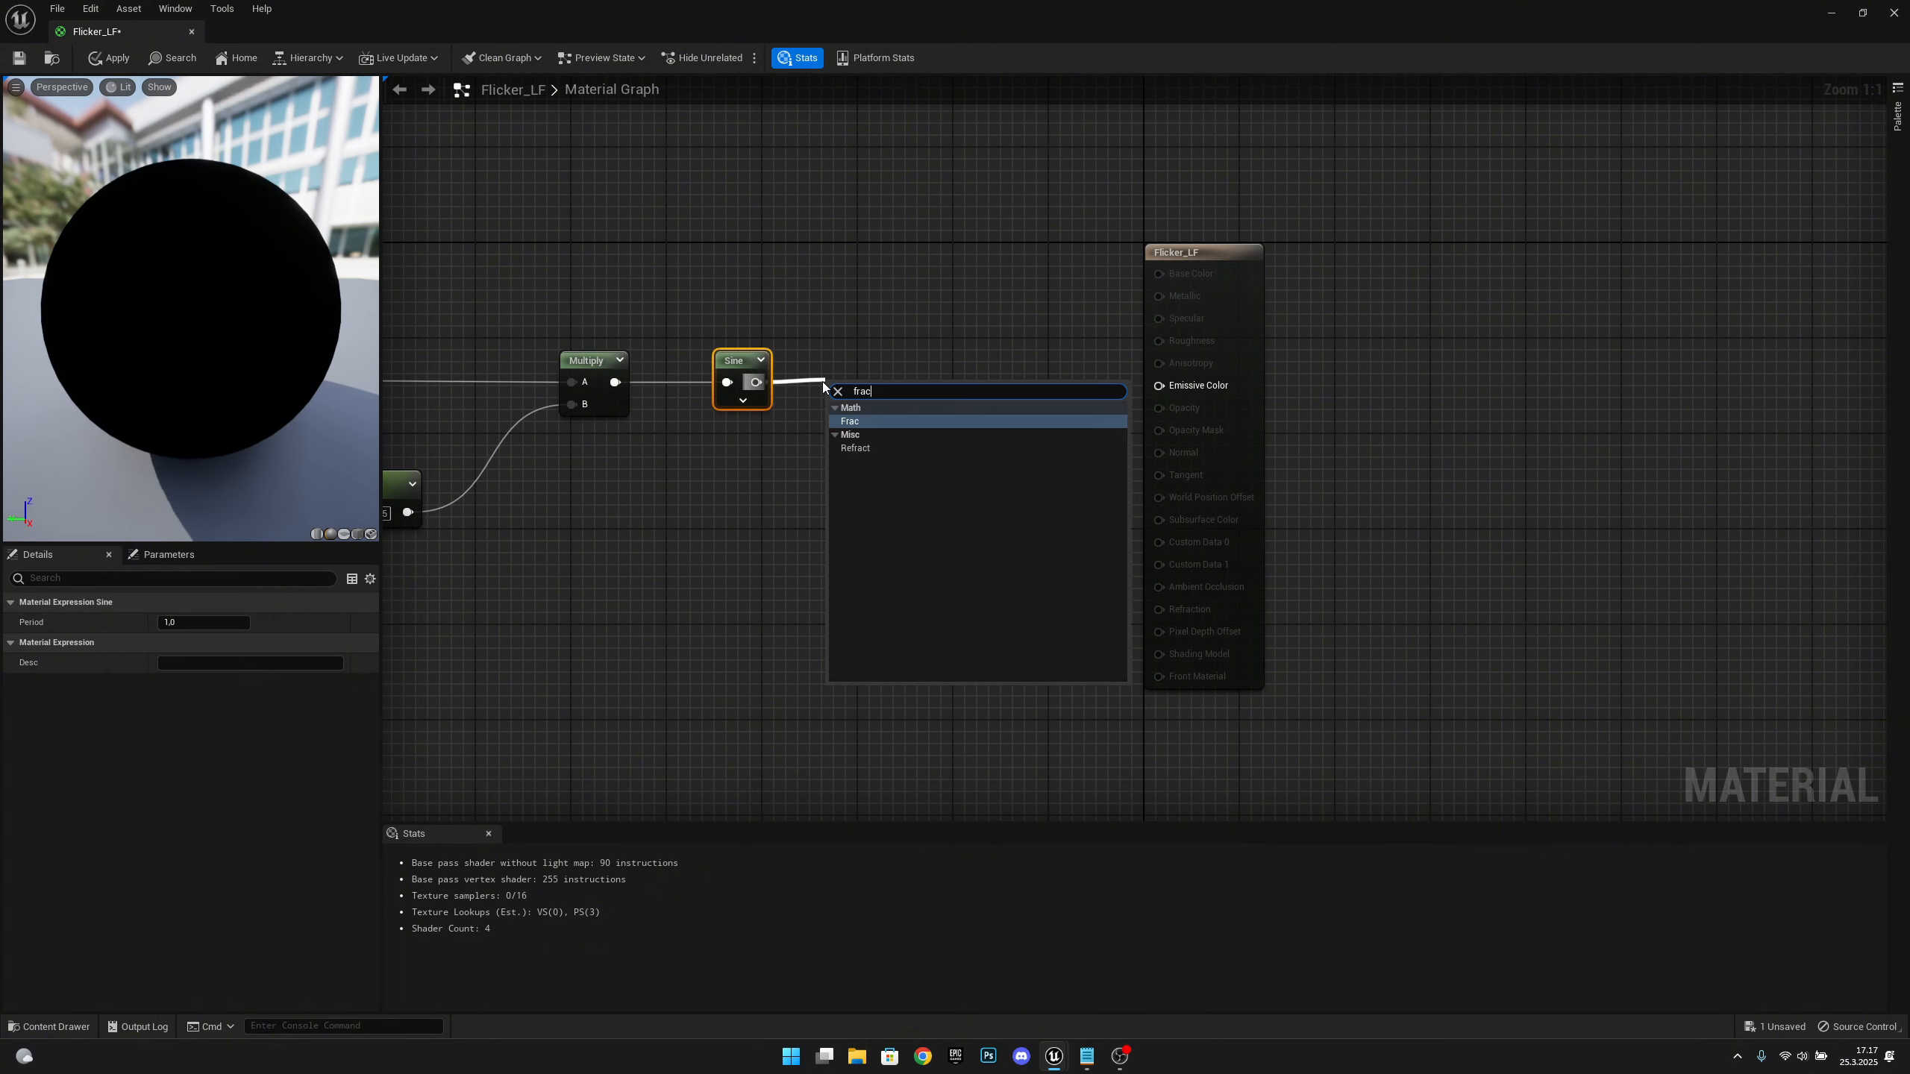
pyautogui.press('Return')
# Add a Clamp node fed by the Frac node's output
pyautogui.moveTo(904, 440); pyautogui.dragTo(868, 450, button='right')
pyautogui.moveTo(883, 396); pyautogui.dragTo(905, 394)
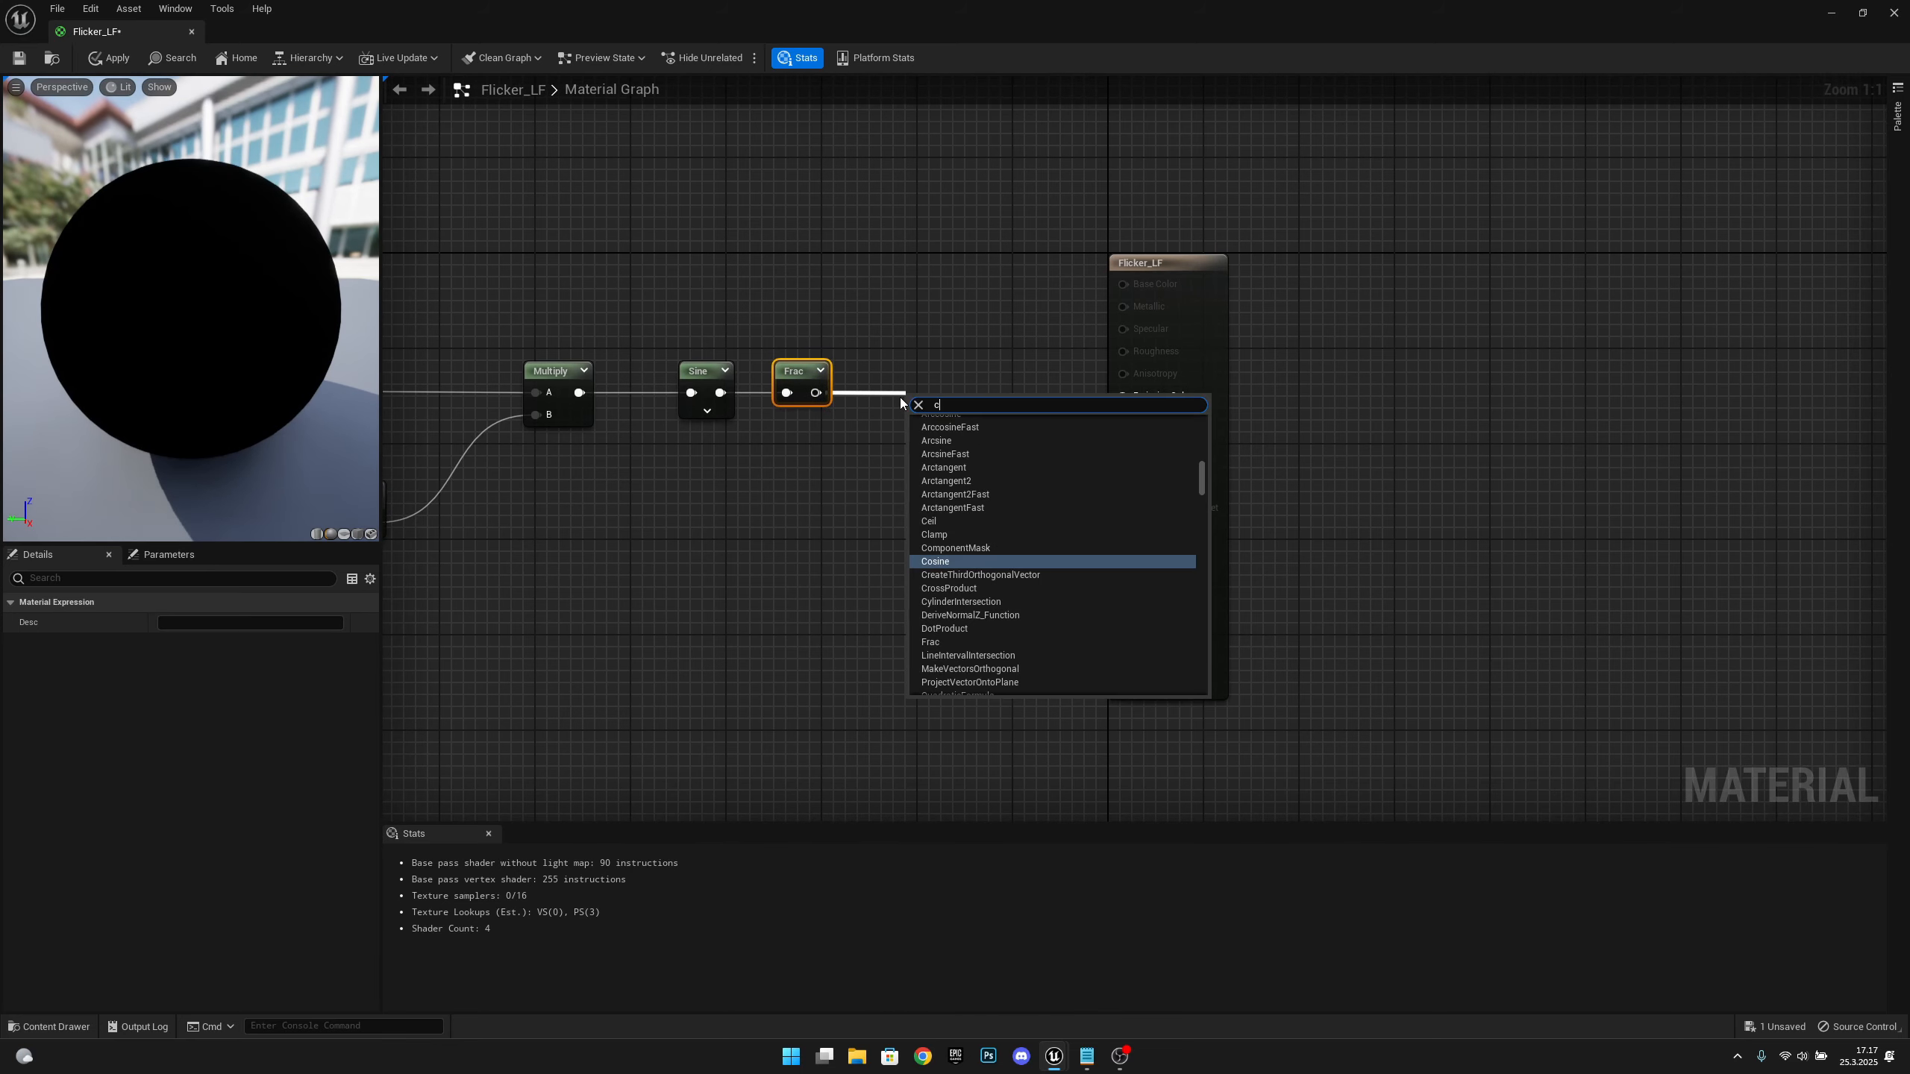
pyautogui.write('clamap')
pyautogui.press('BackSpace')
pyautogui.press('BackSpace')
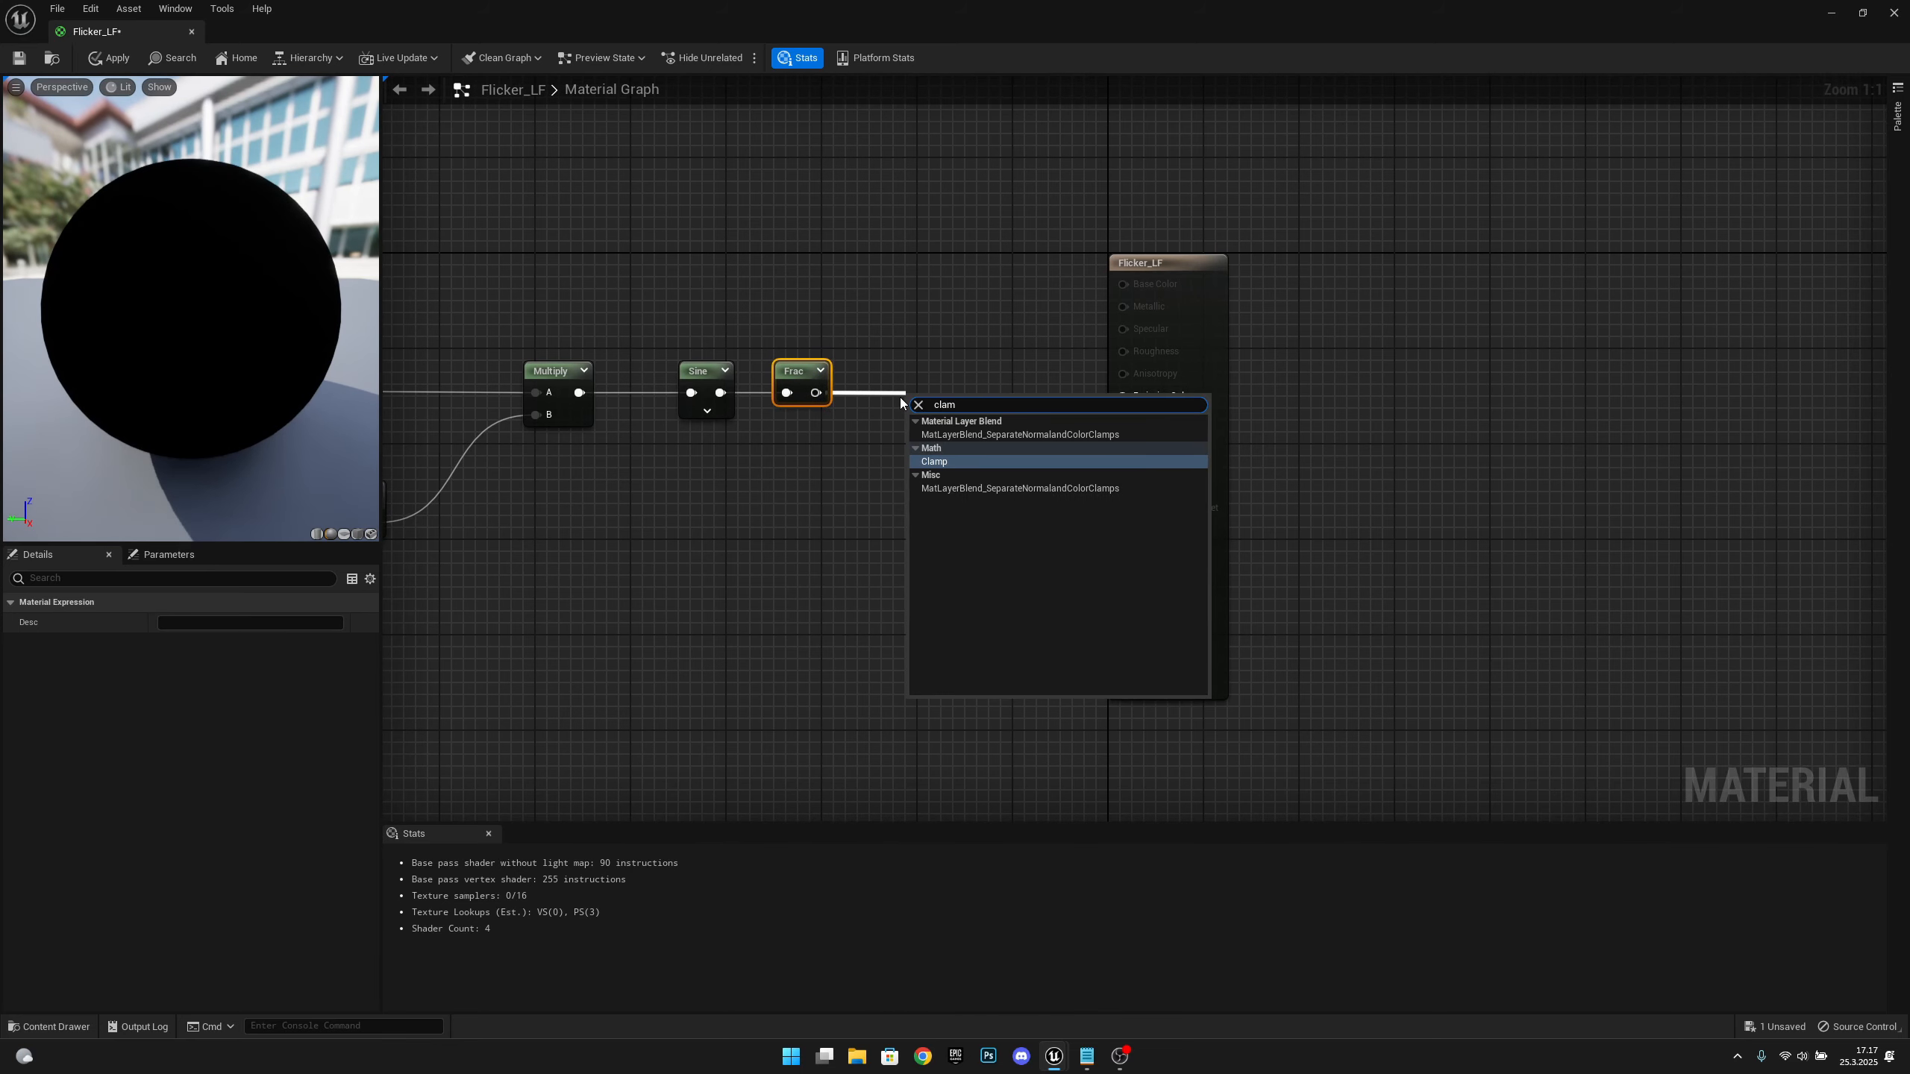
pyautogui.press('Return')
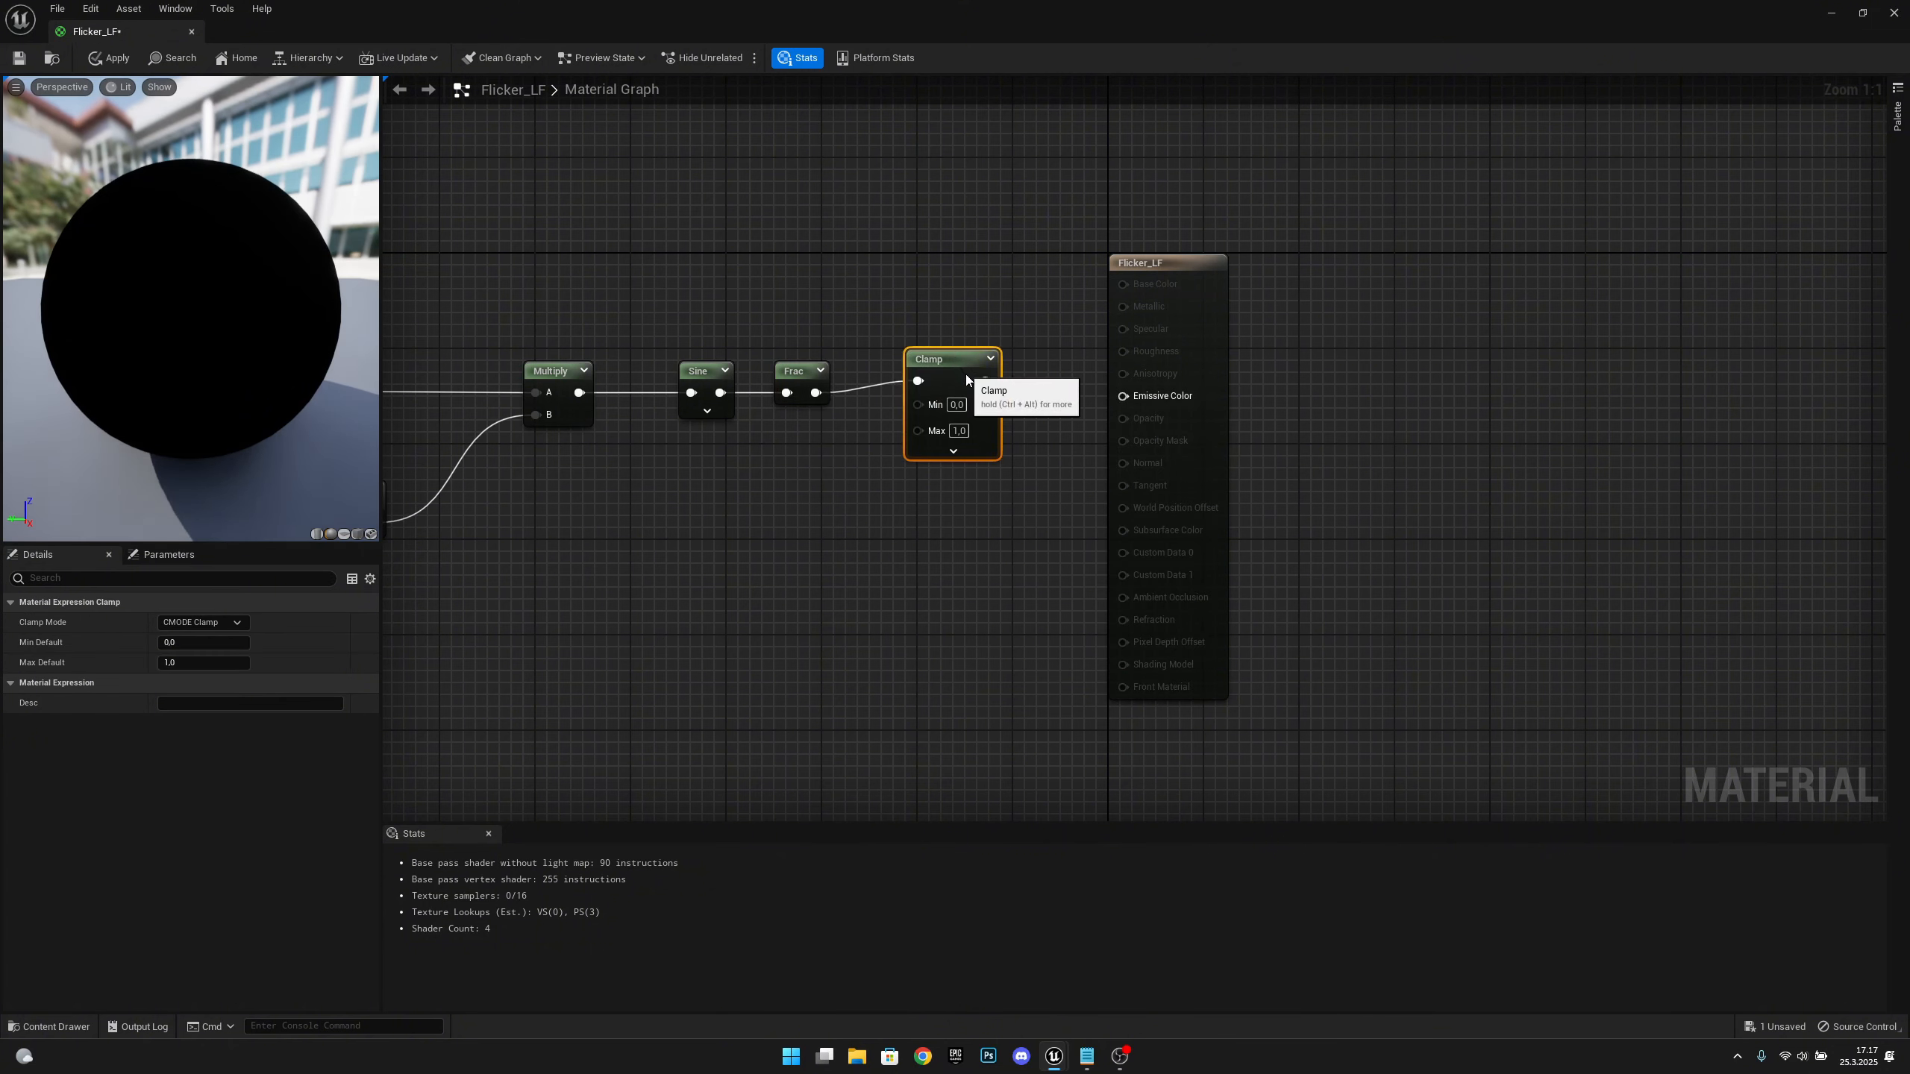
# Connect the Clamp output to the material's Emissive Color and line up the result node with the chain
pyautogui.moveTo(965, 376); pyautogui.dragTo(1123, 395)
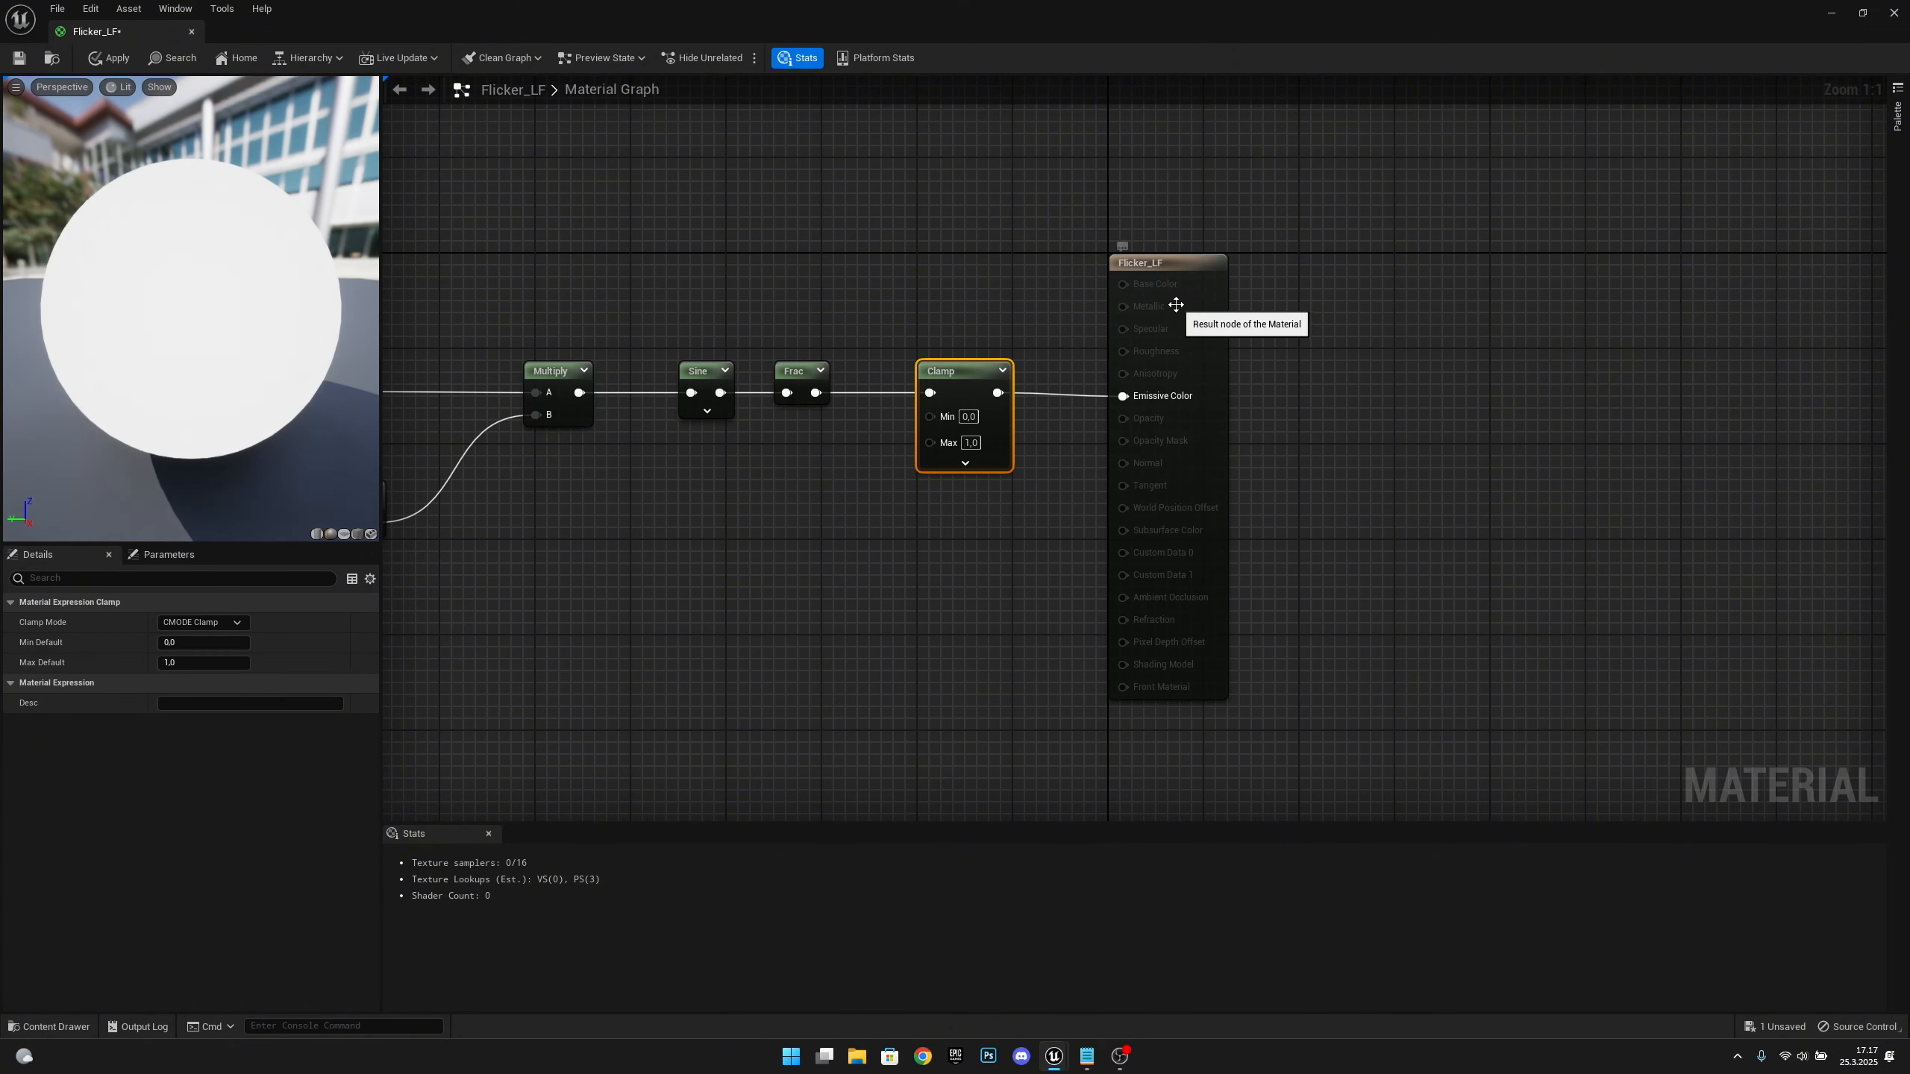
pyautogui.rightClick(1184, 271)
pyautogui.moveTo(1191, 270); pyautogui.dragTo(1188, 257)
pyautogui.moveTo(1057, 446); pyautogui.dragTo(1307, 446, button='right')
pyautogui.moveTo(1534, 440); pyautogui.dragTo(481, 291)
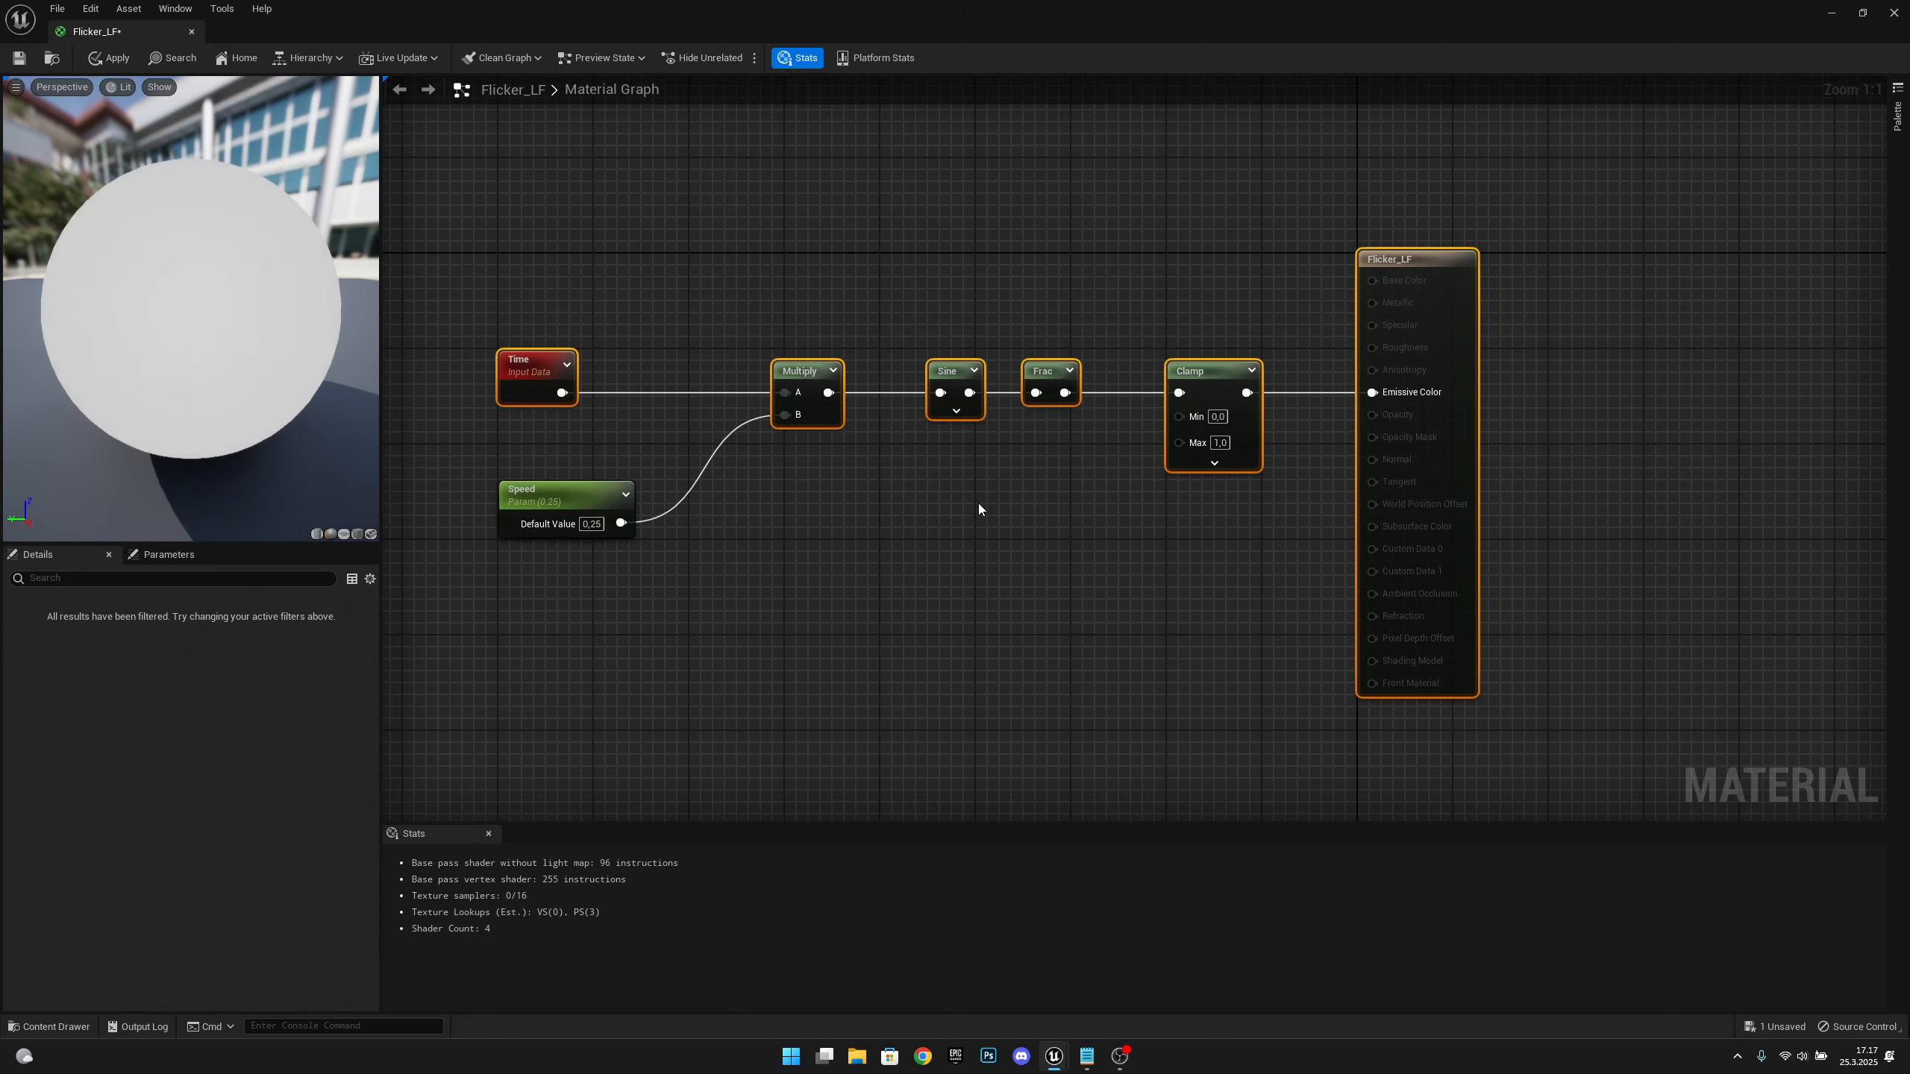
pyautogui.click(1082, 595)
# Add a scalar parameter named Min to the Clamp node's Min input and place it below the Sine node
pyautogui.moveTo(1066, 597); pyautogui.dragTo(1150, 515, button='right')
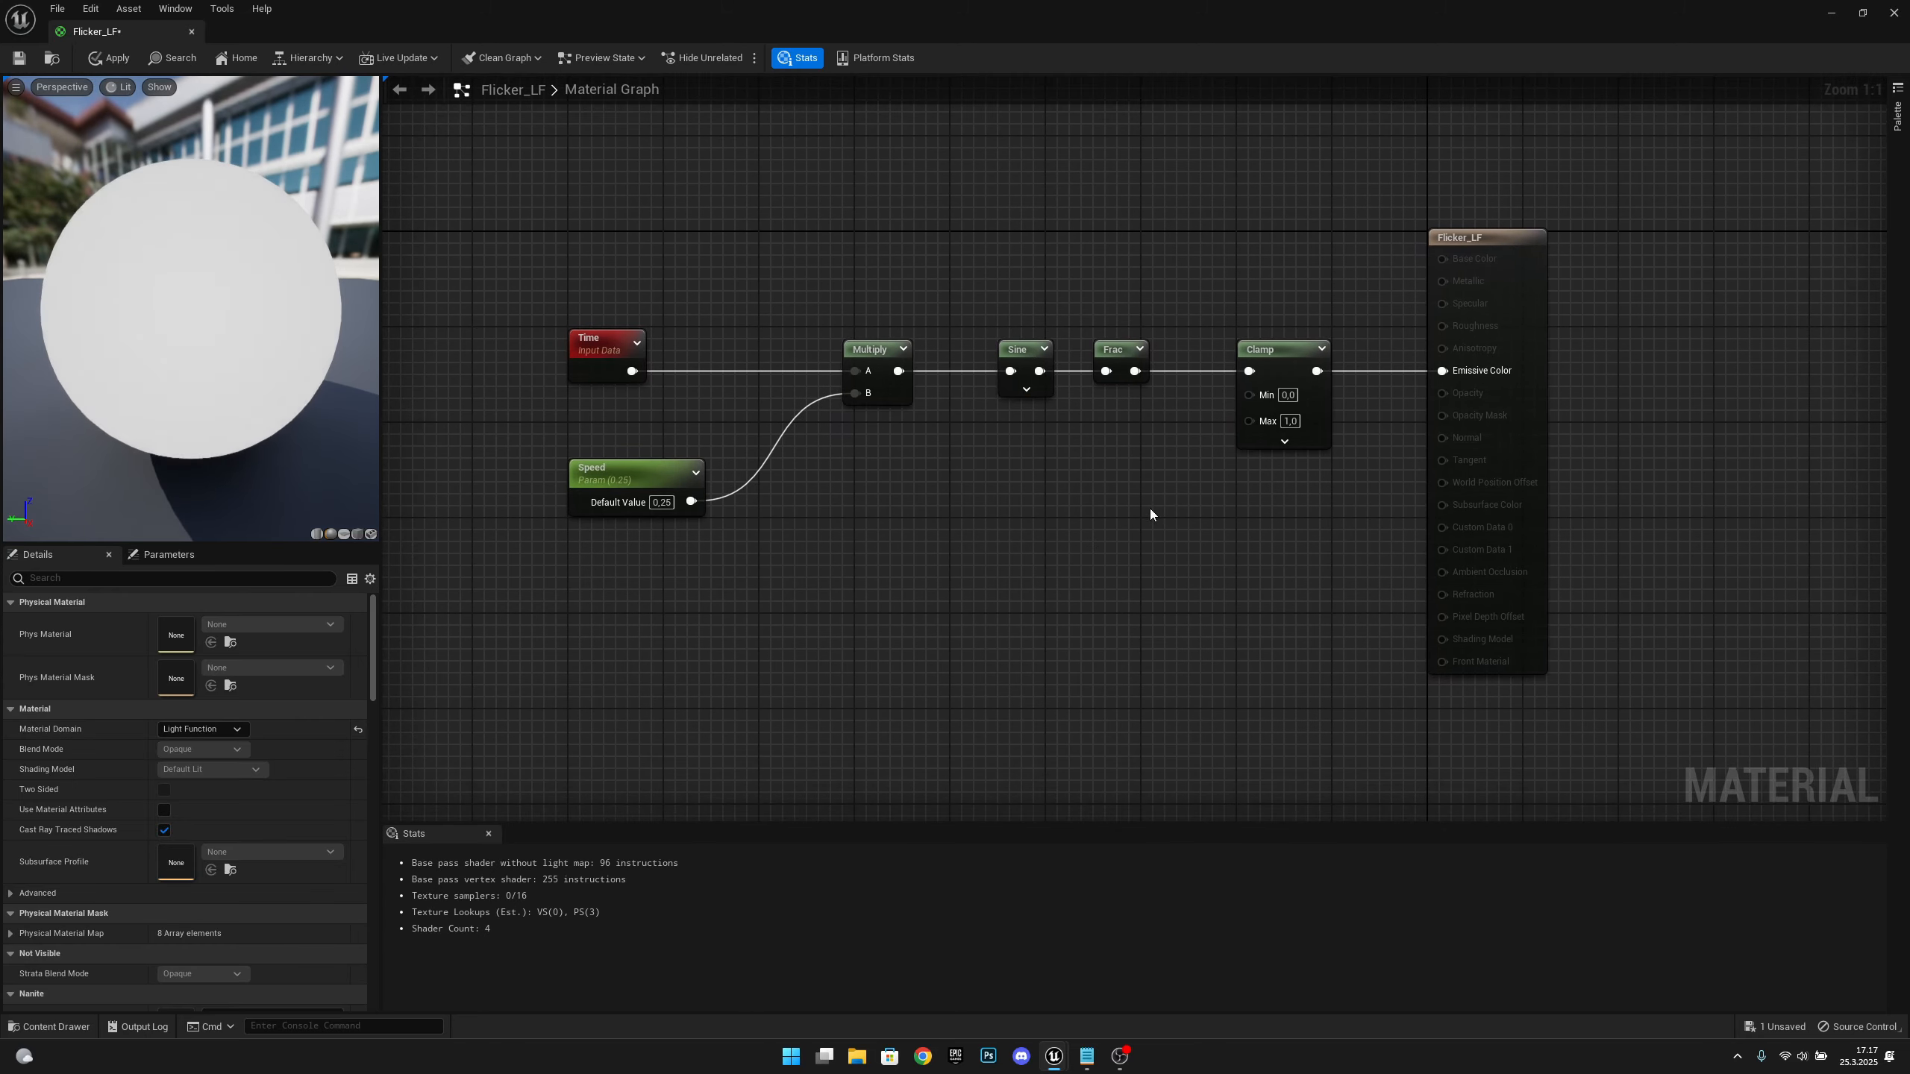
pyautogui.moveTo(1248, 395); pyautogui.dragTo(1019, 488)
pyautogui.write('scalar')
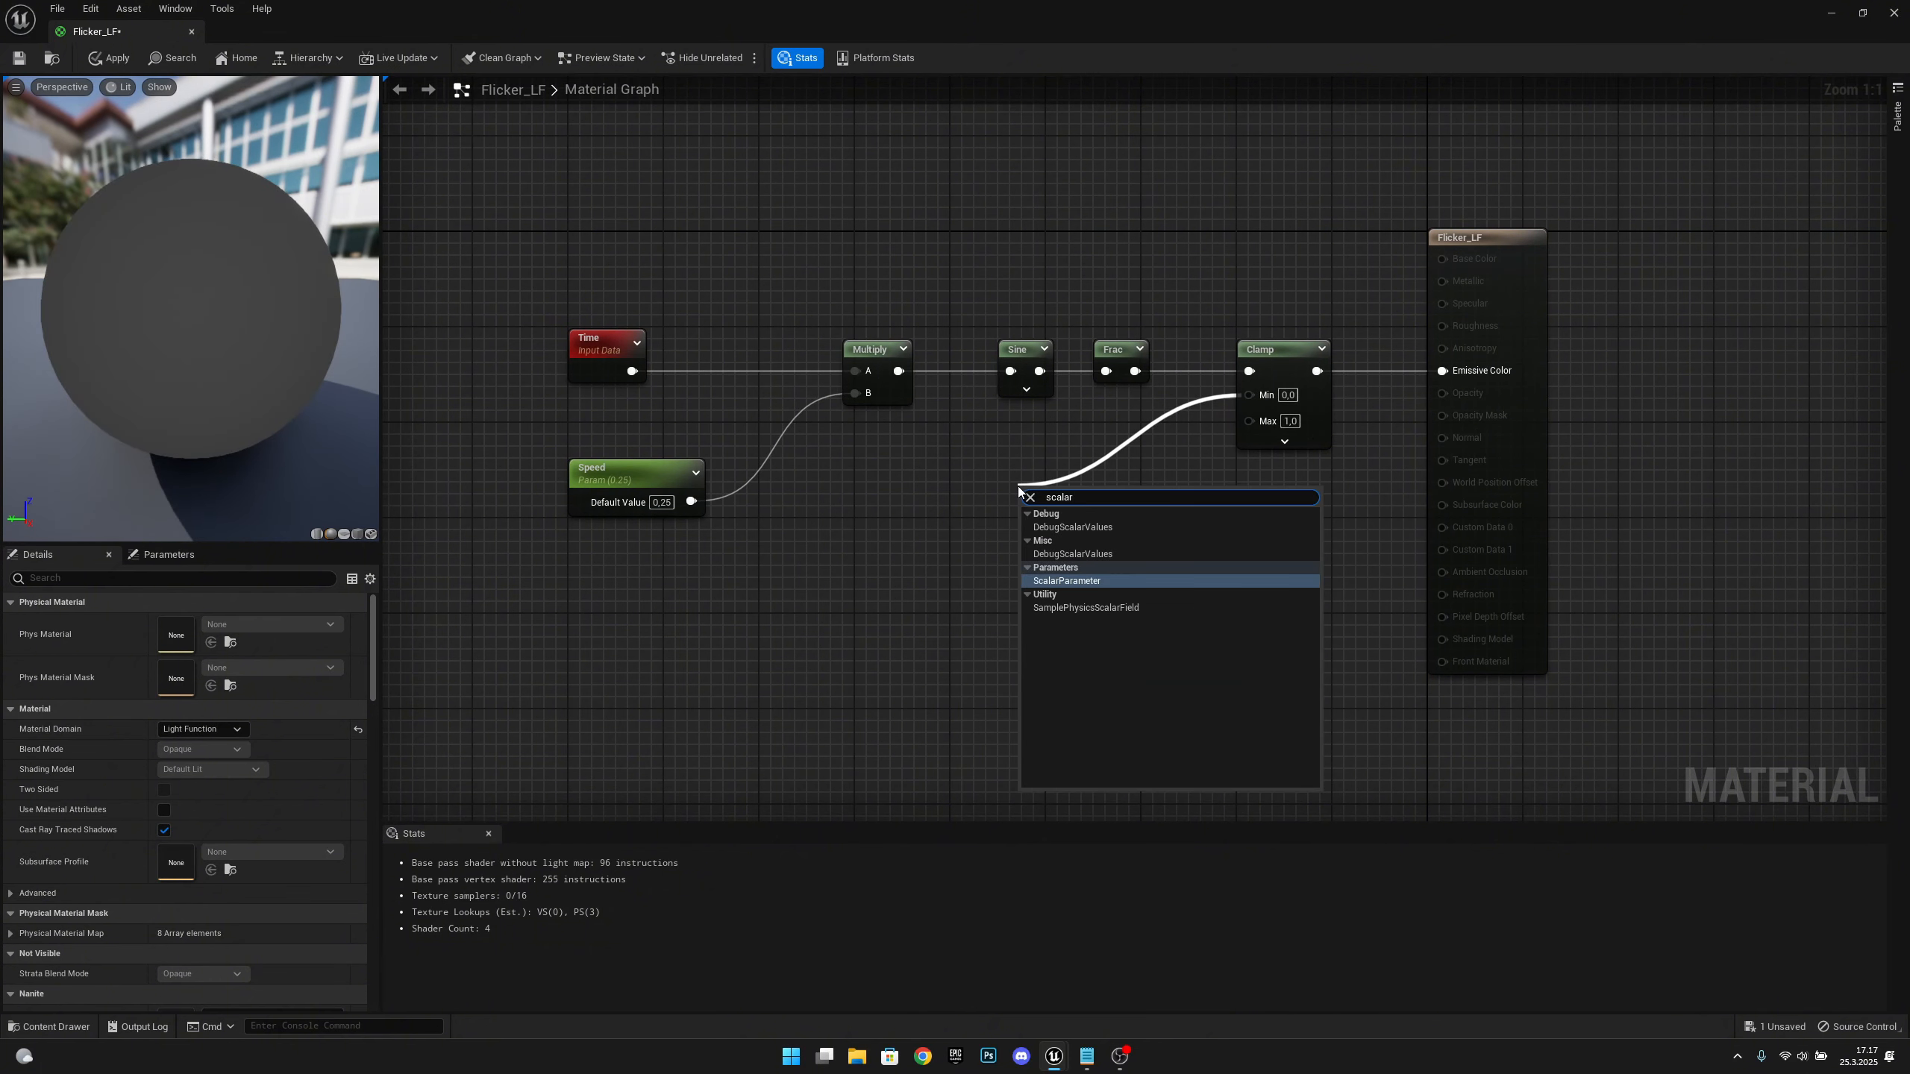
pyautogui.press('Return')
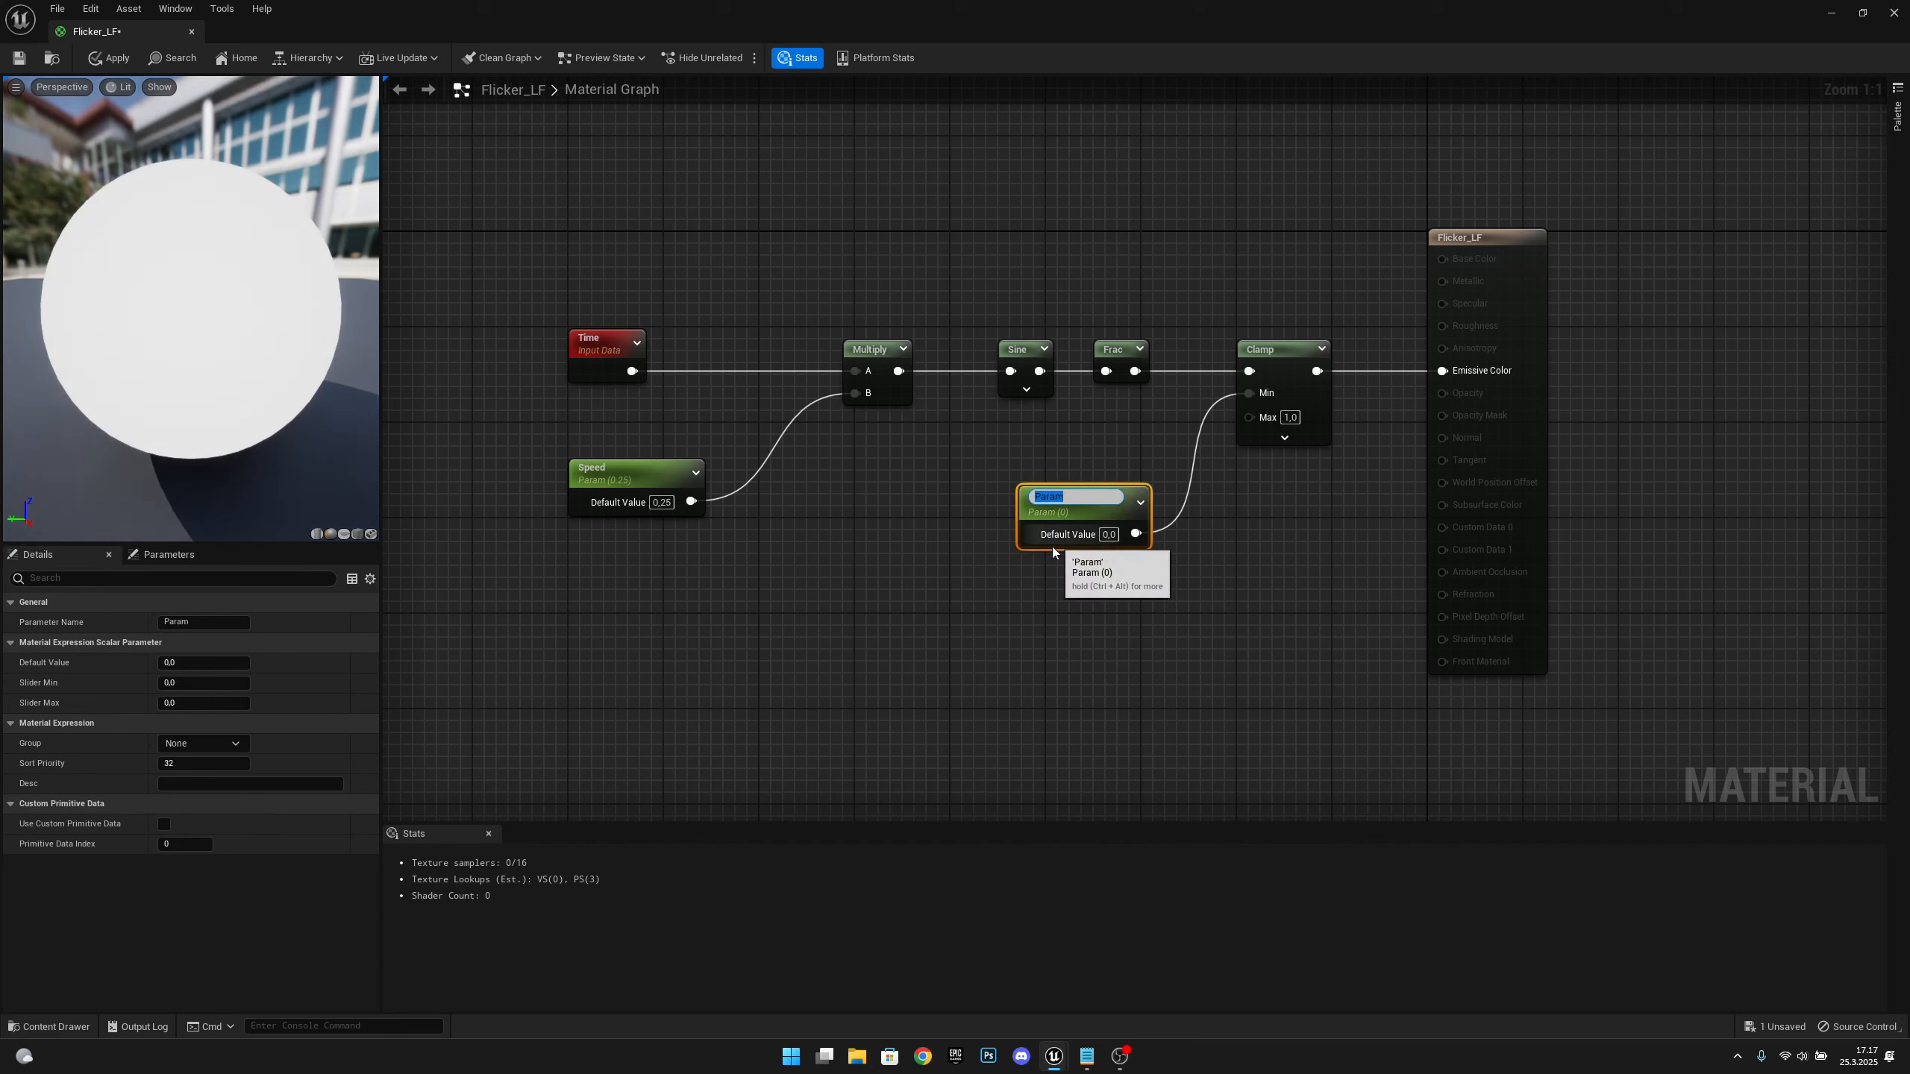
pyautogui.write('Min')
pyautogui.press('Return')
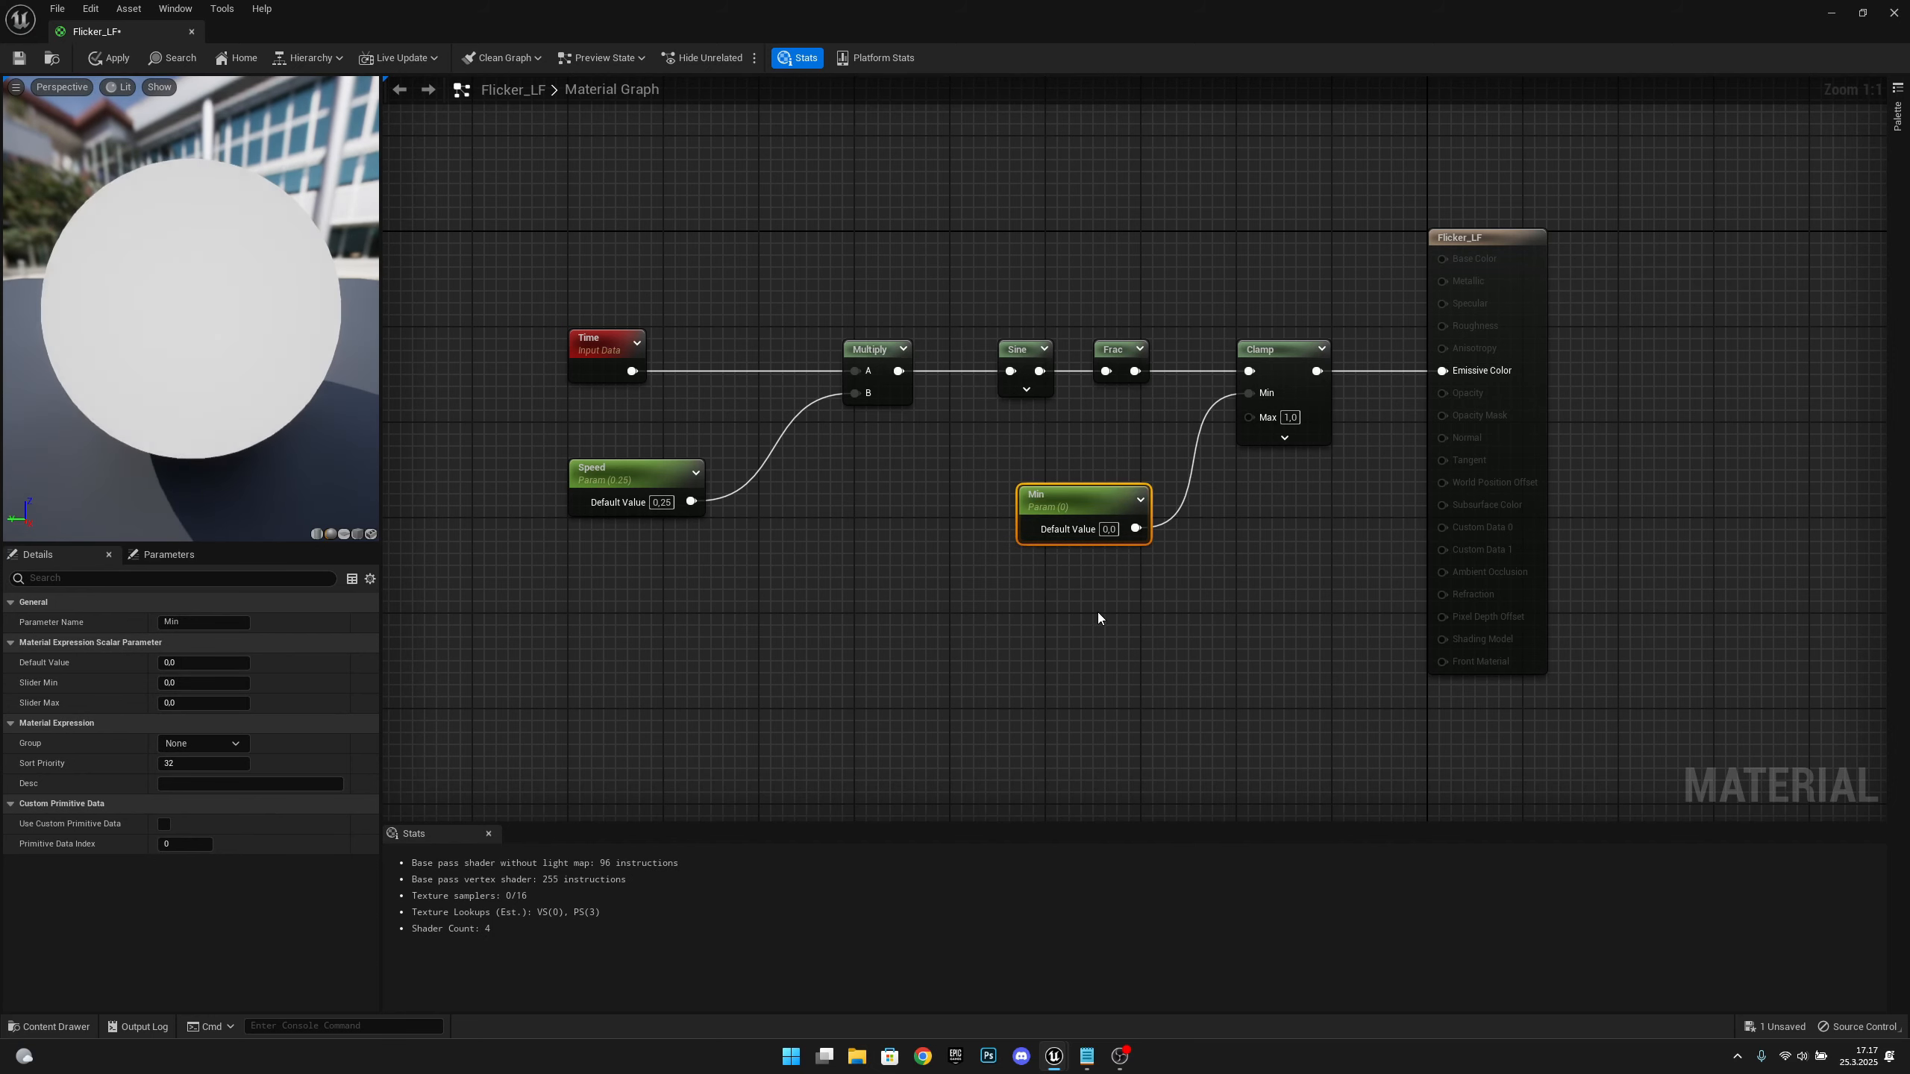
pyautogui.moveTo(1075, 492); pyautogui.dragTo(1056, 452)
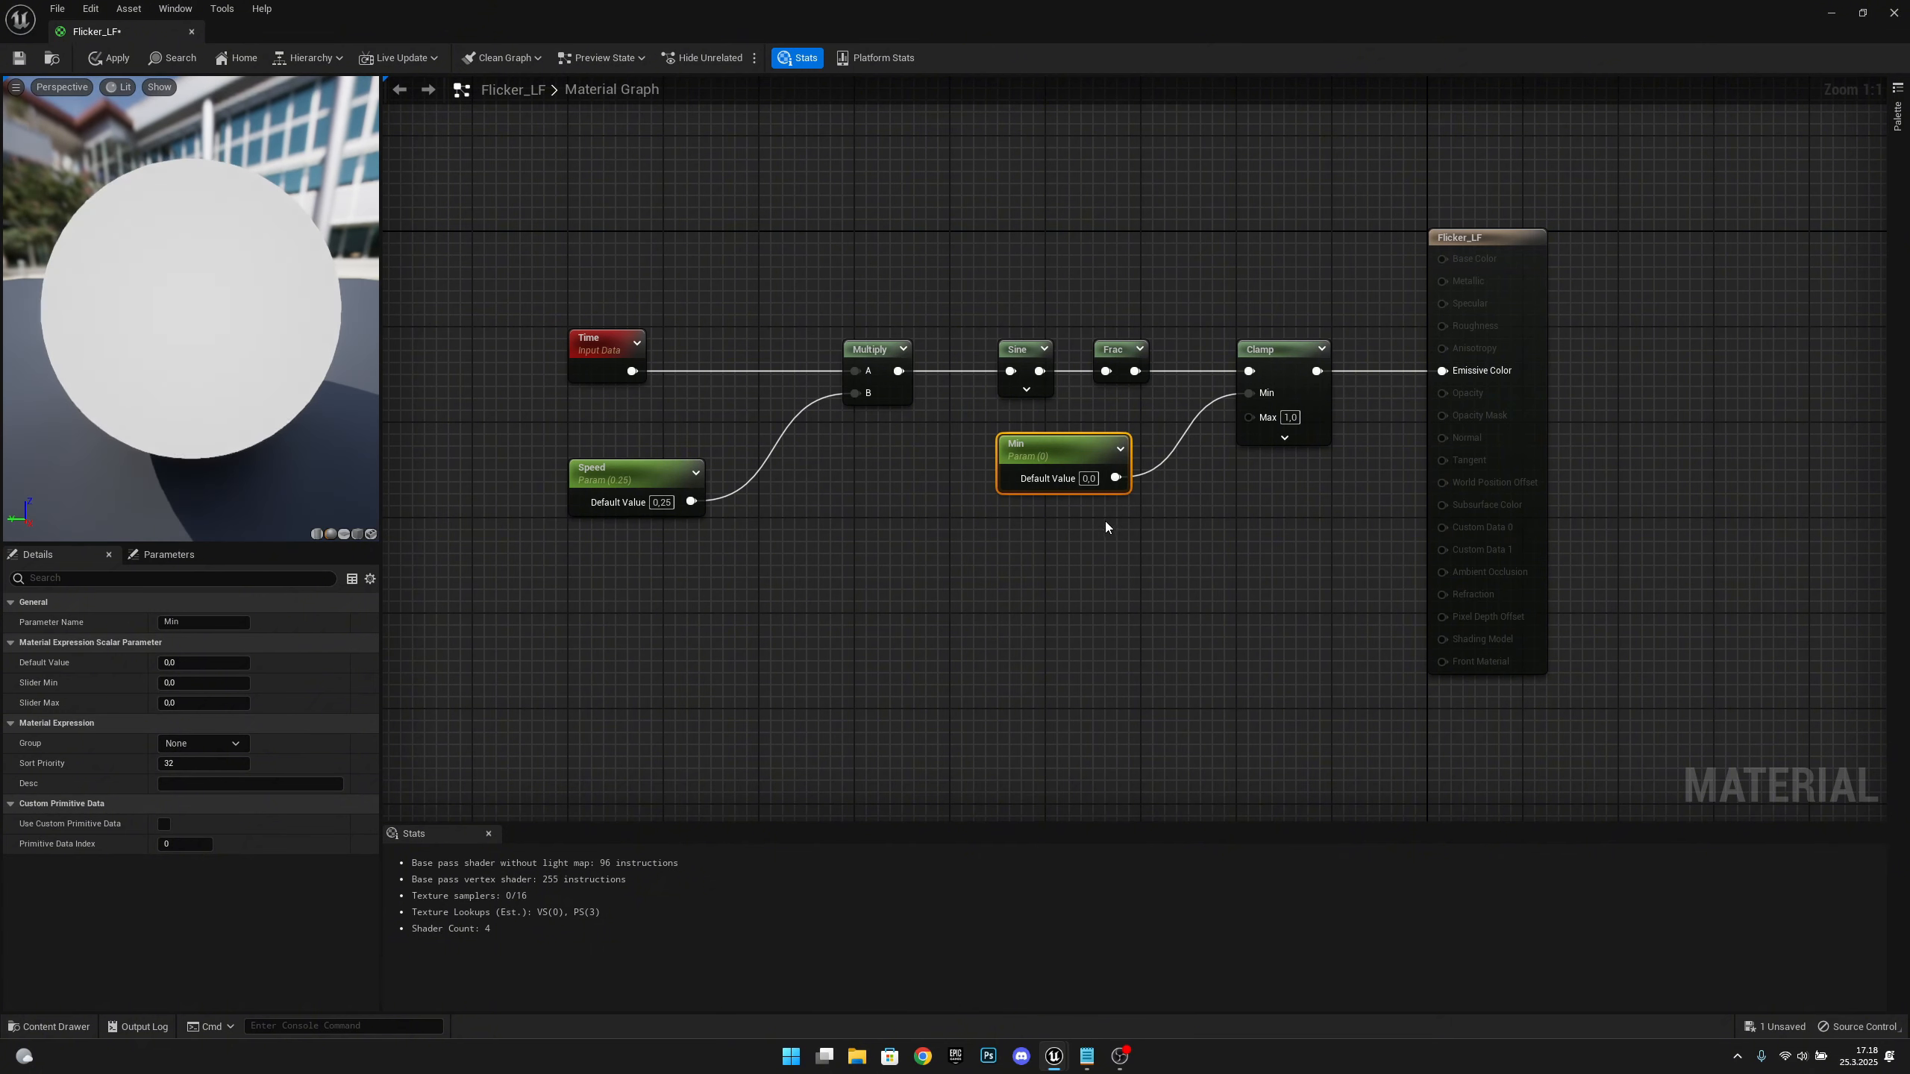
# Duplicate the Min parameter, place the copy directly below it and rename the copy Max
pyautogui.hotkey('ctrl', 'd')
pyautogui.moveTo(1094, 543); pyautogui.dragTo(1047, 519)
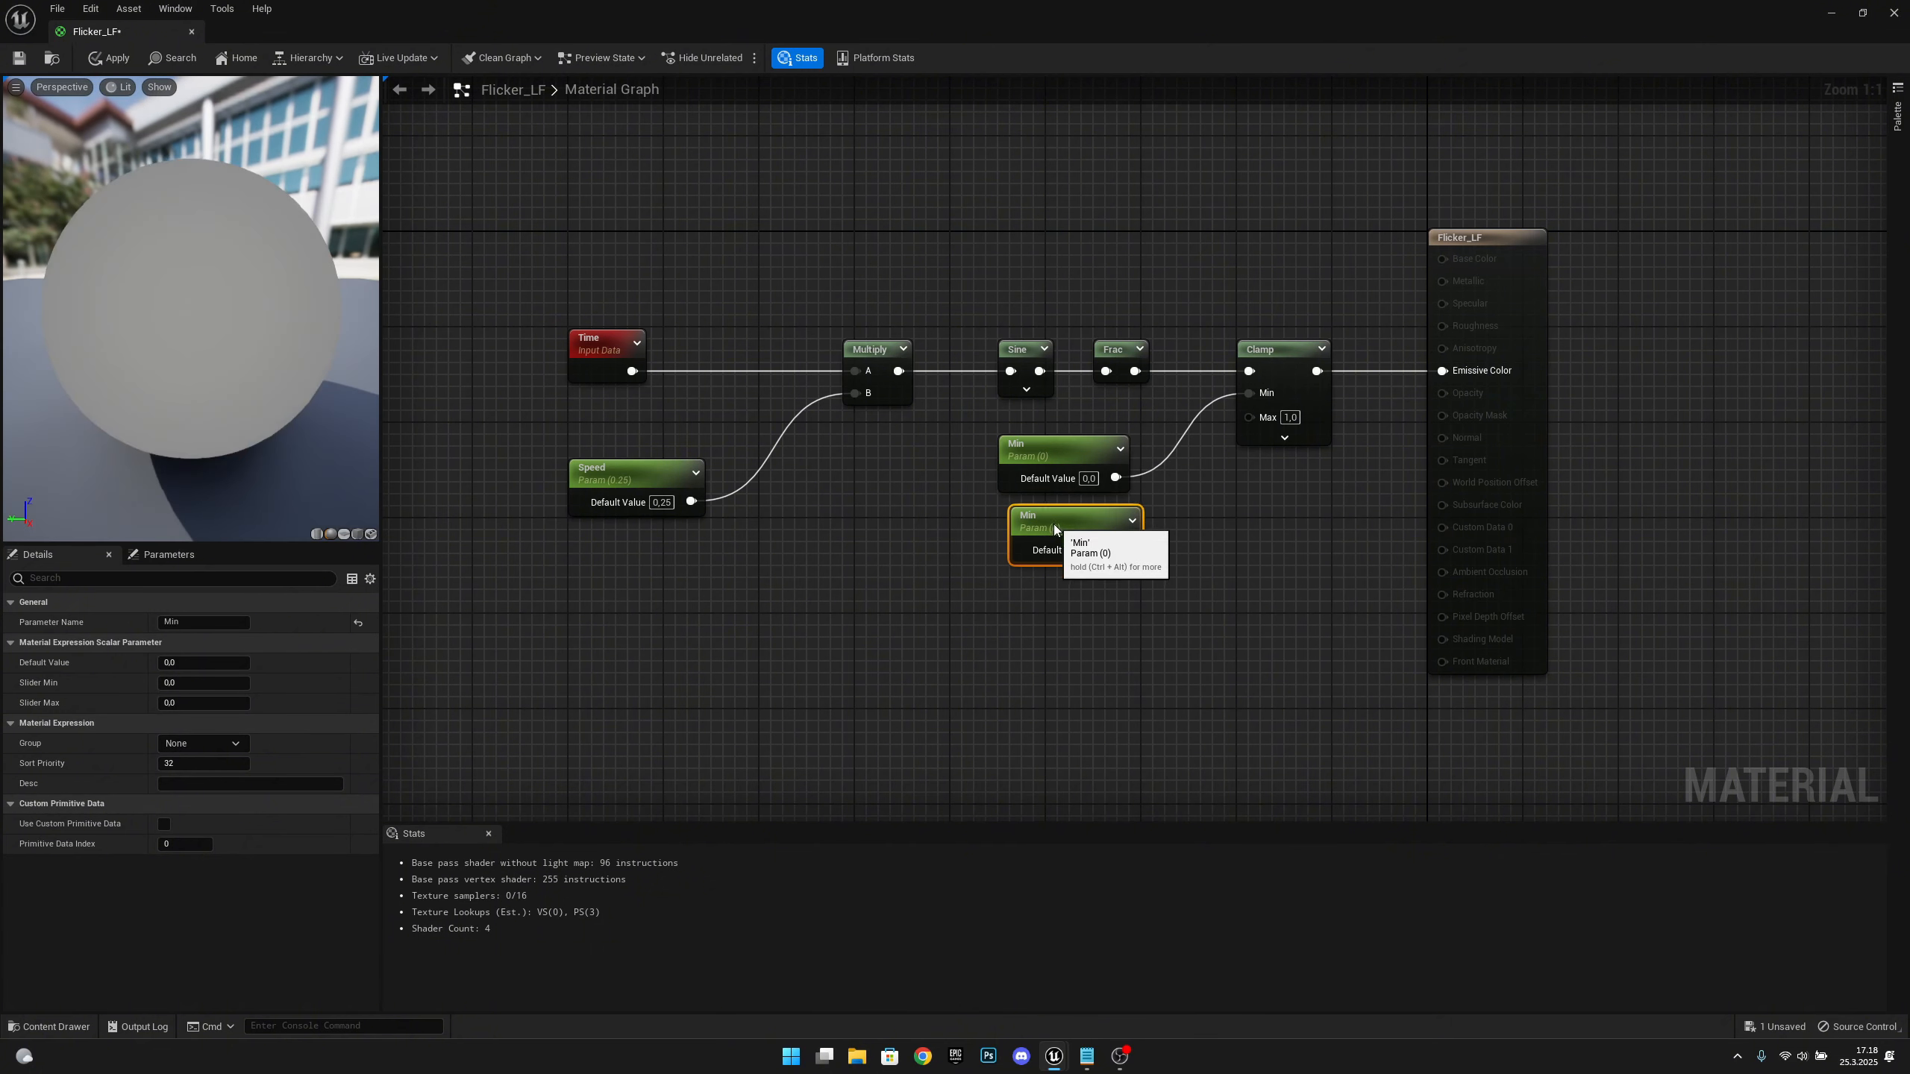
pyautogui.click(189, 621)
pyautogui.write('Max')
pyautogui.press('Return')
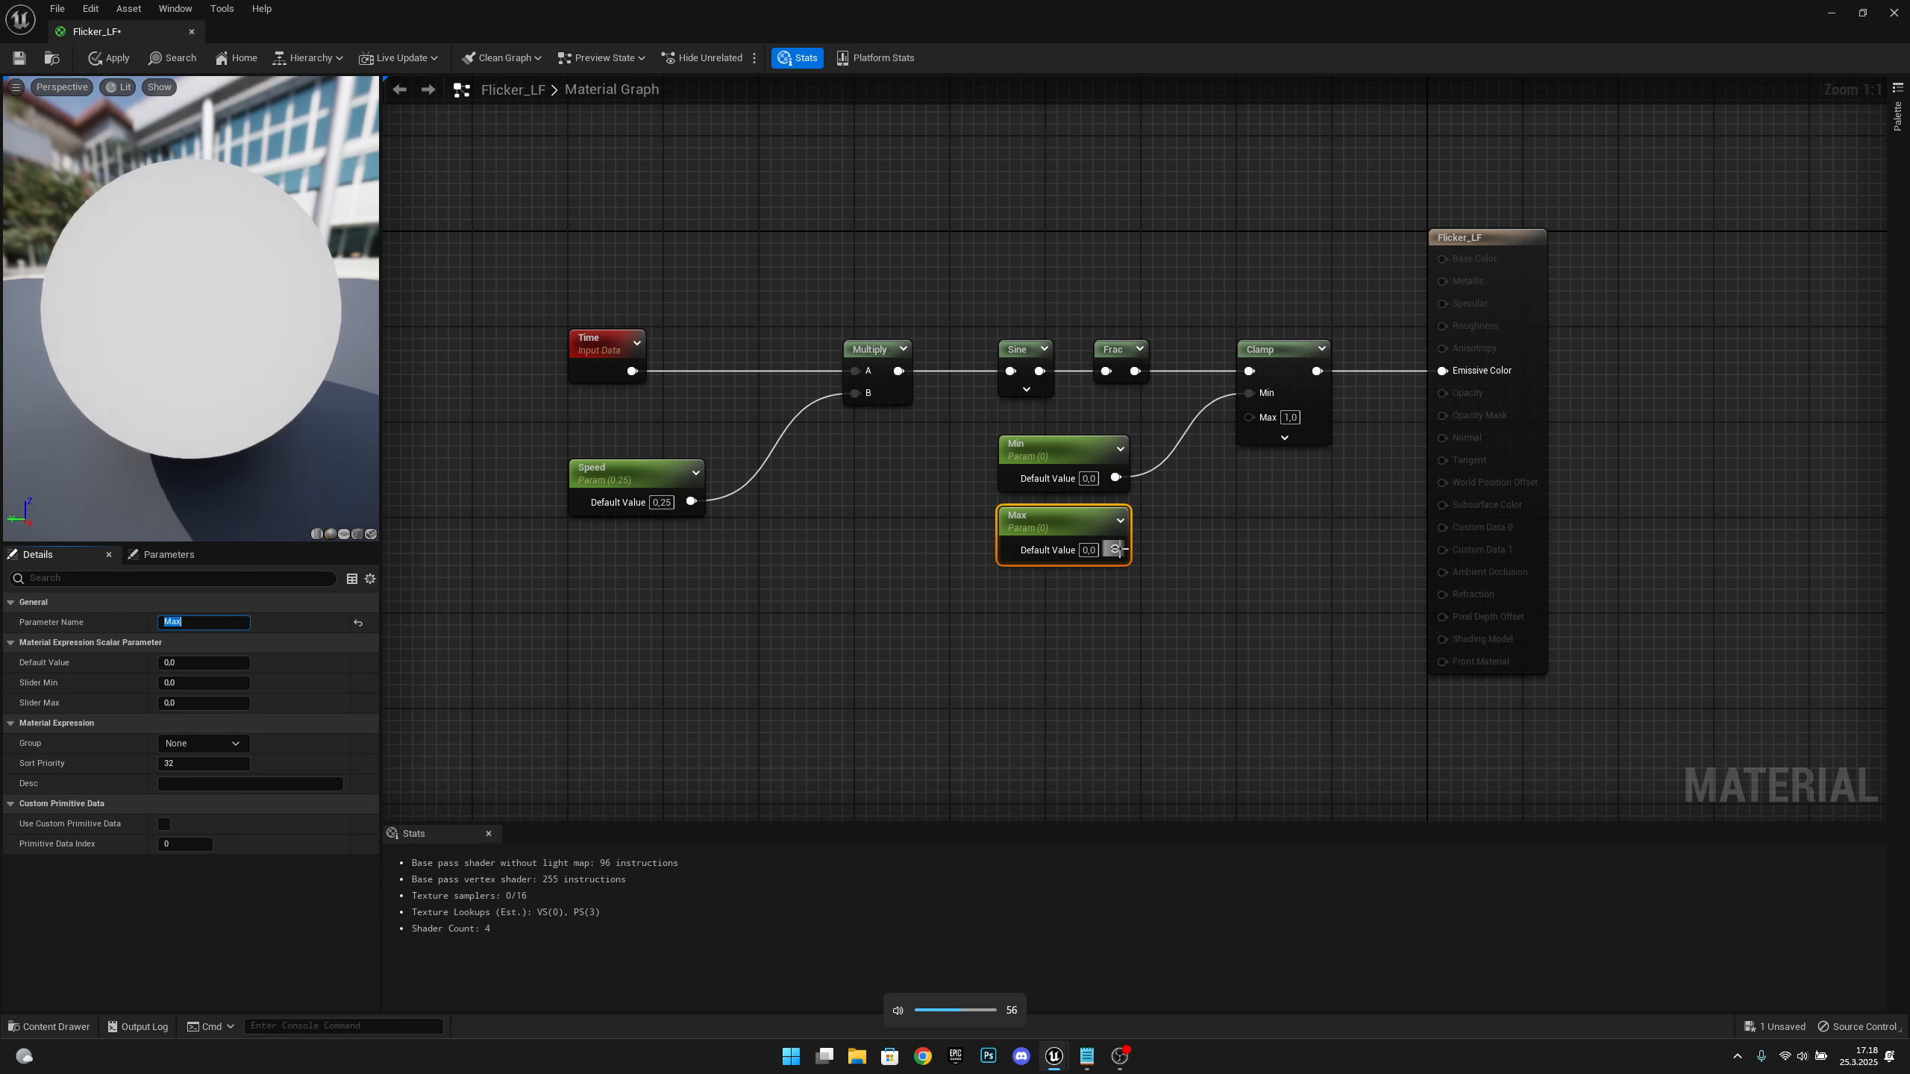
# Connect the Max parameter to the Clamp node's Max input and save the material
pyautogui.moveTo(1116, 549); pyautogui.dragTo(1276, 428)
pyautogui.moveTo(1278, 661); pyautogui.dragTo(1172, 652, button='right')
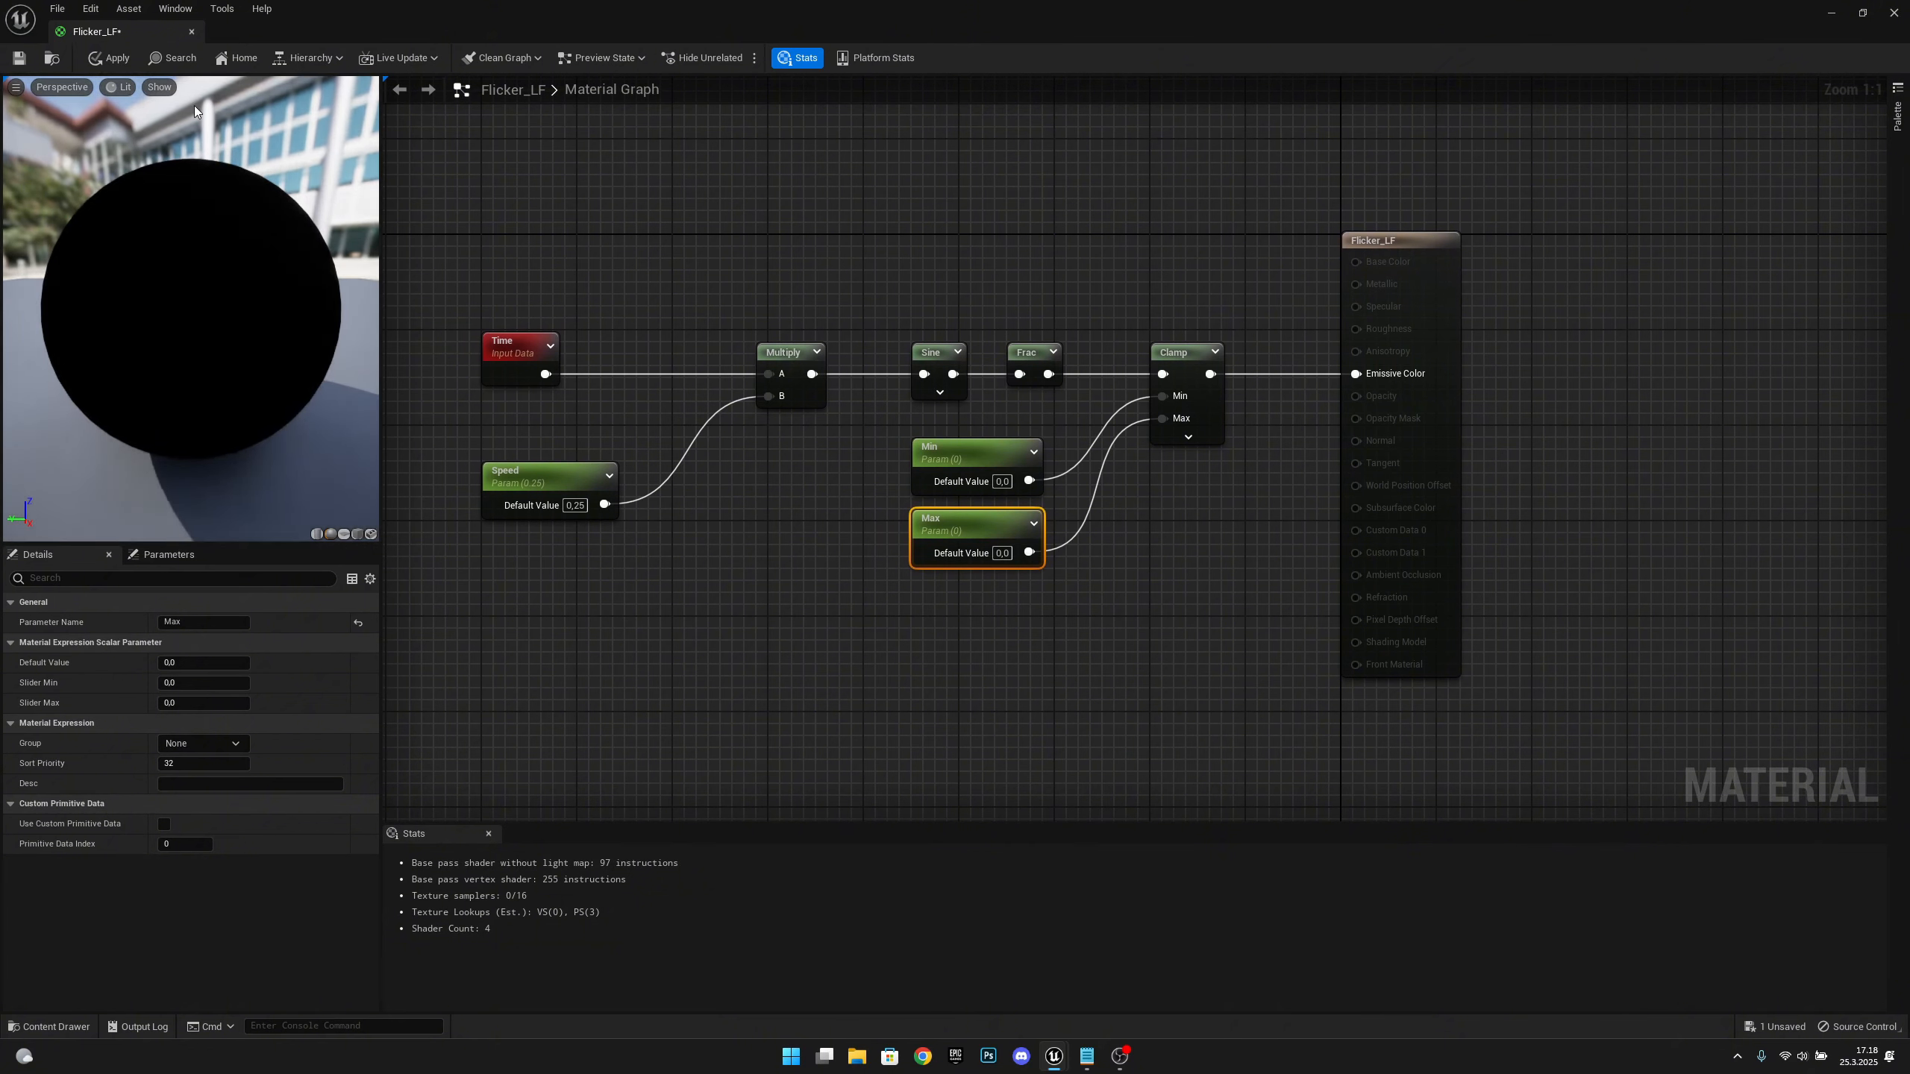
pyautogui.click(27, 59)
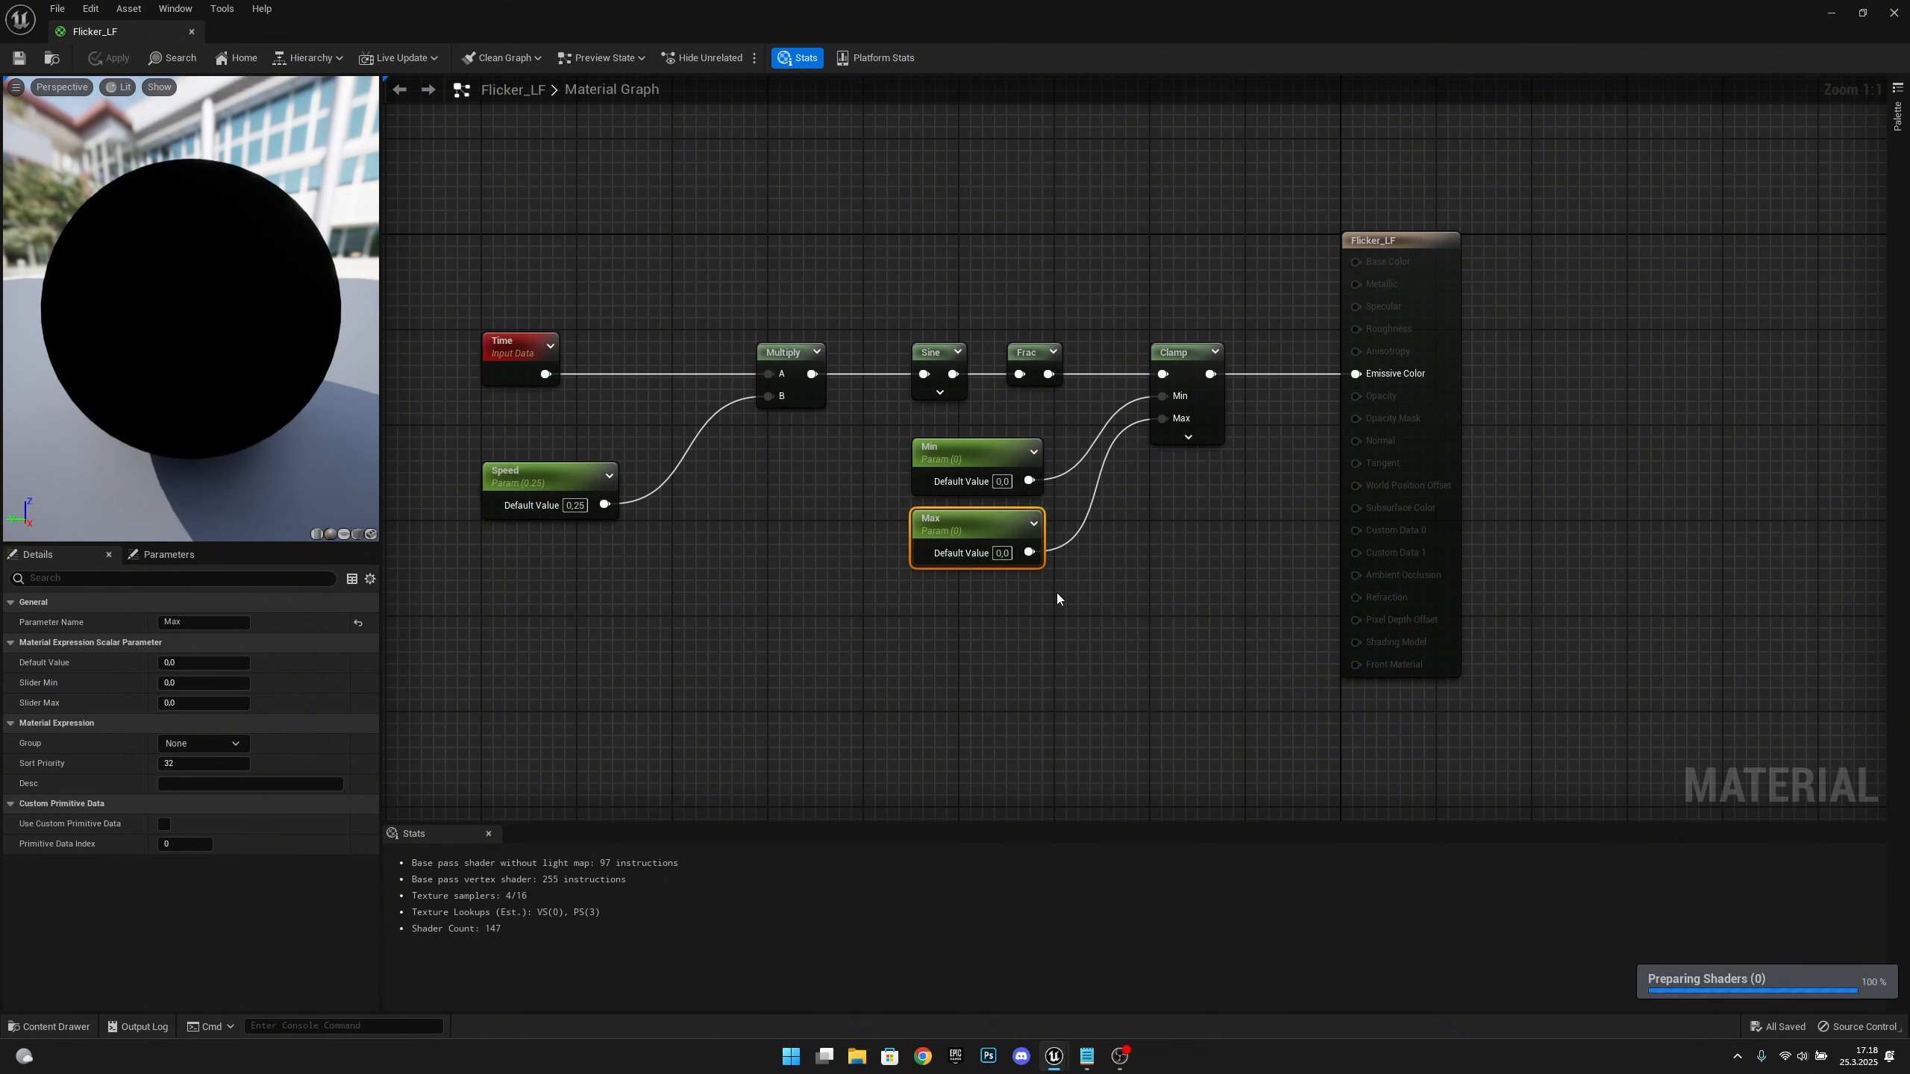
# Set the Max parameter's default value to 1
pyautogui.click(1001, 552)
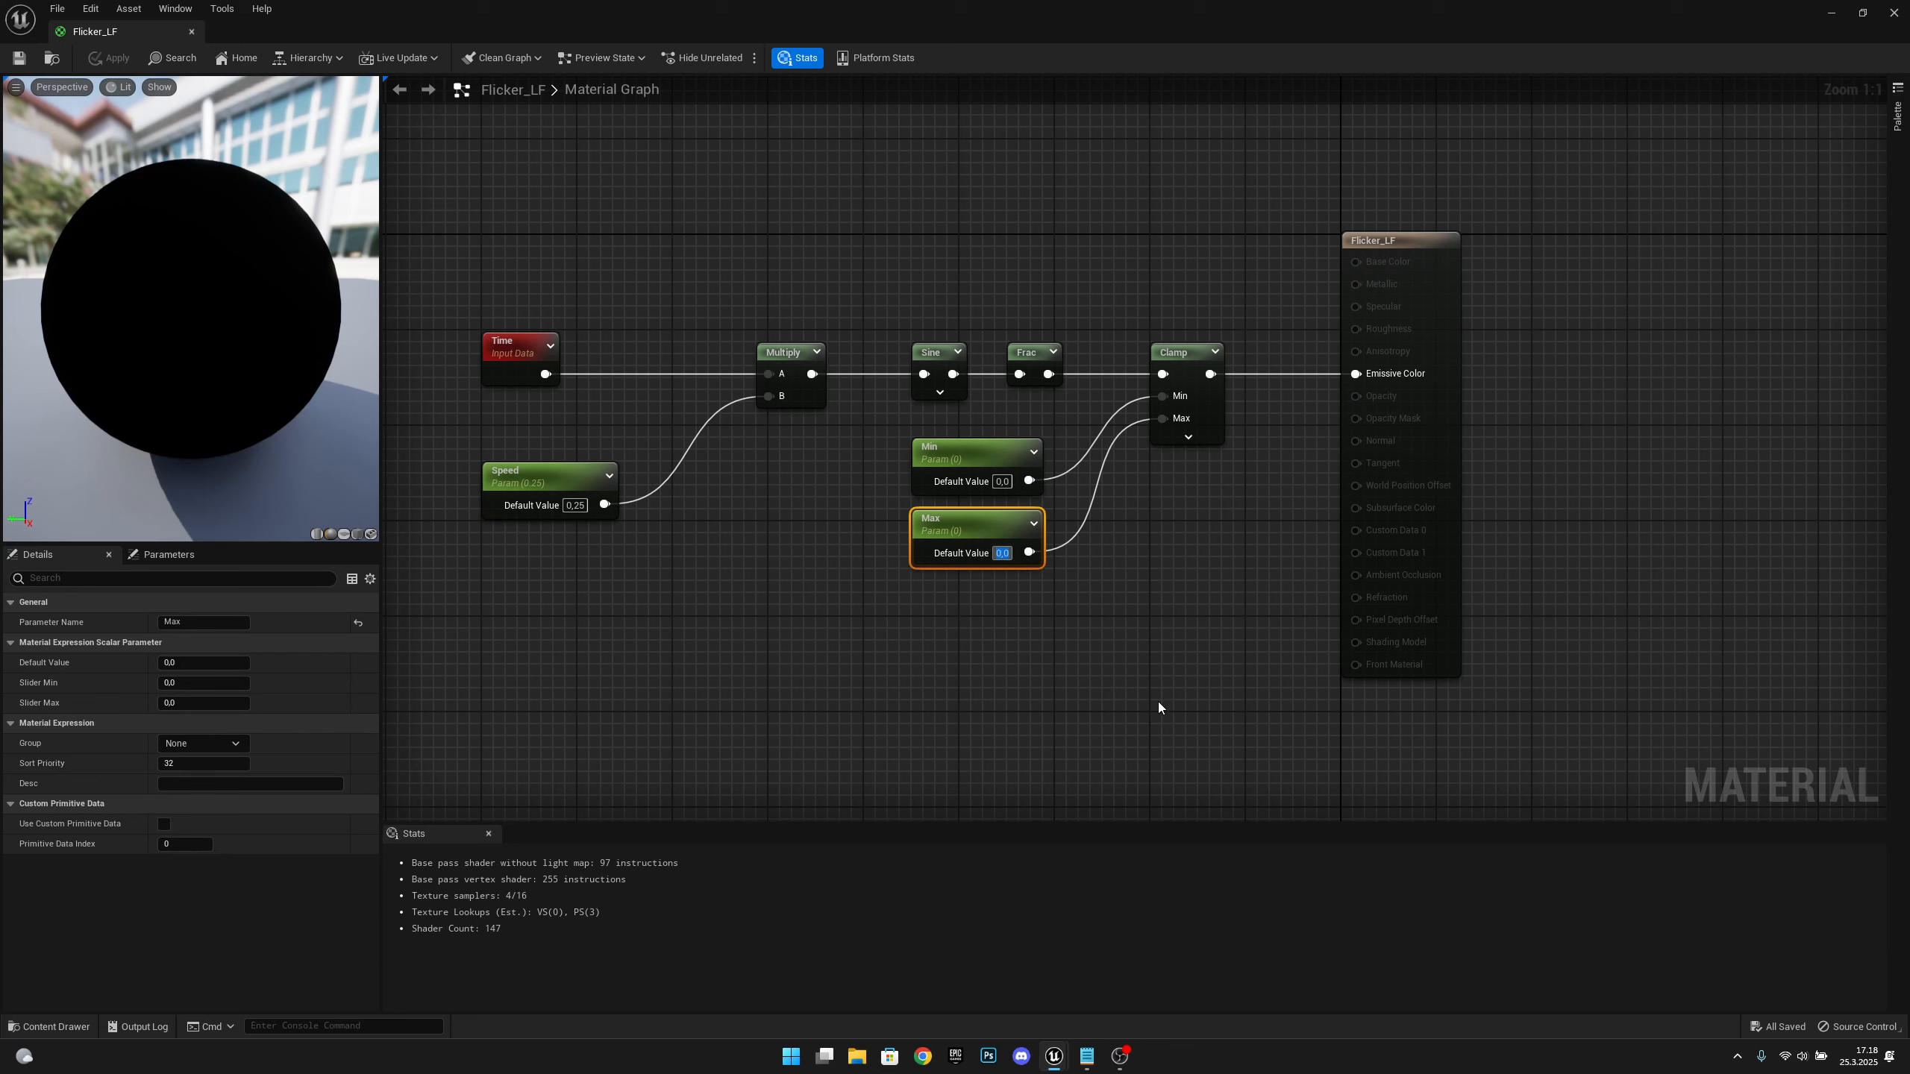
pyautogui.write('1')
pyautogui.press('Return')
pyautogui.click(1155, 705)
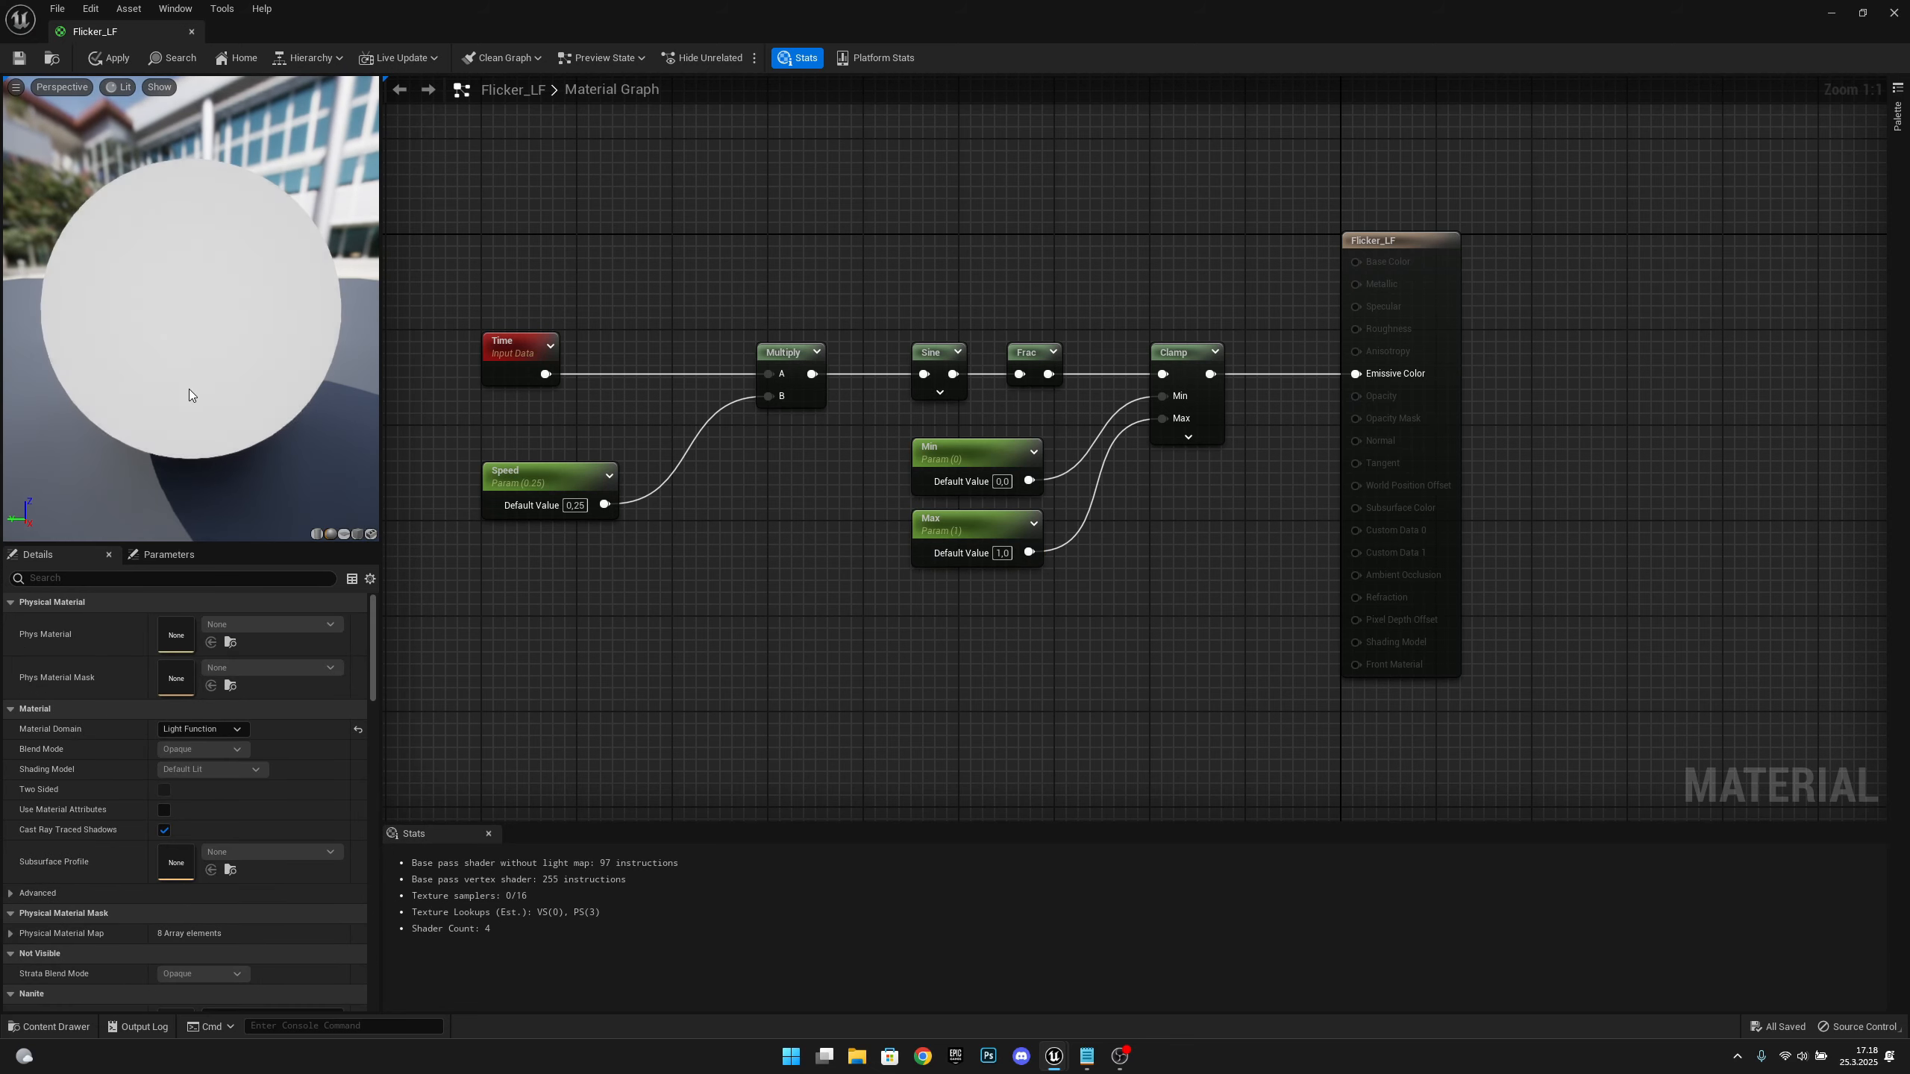
# Set the Speed parameter's default value to 0,7
pyautogui.click(573, 505)
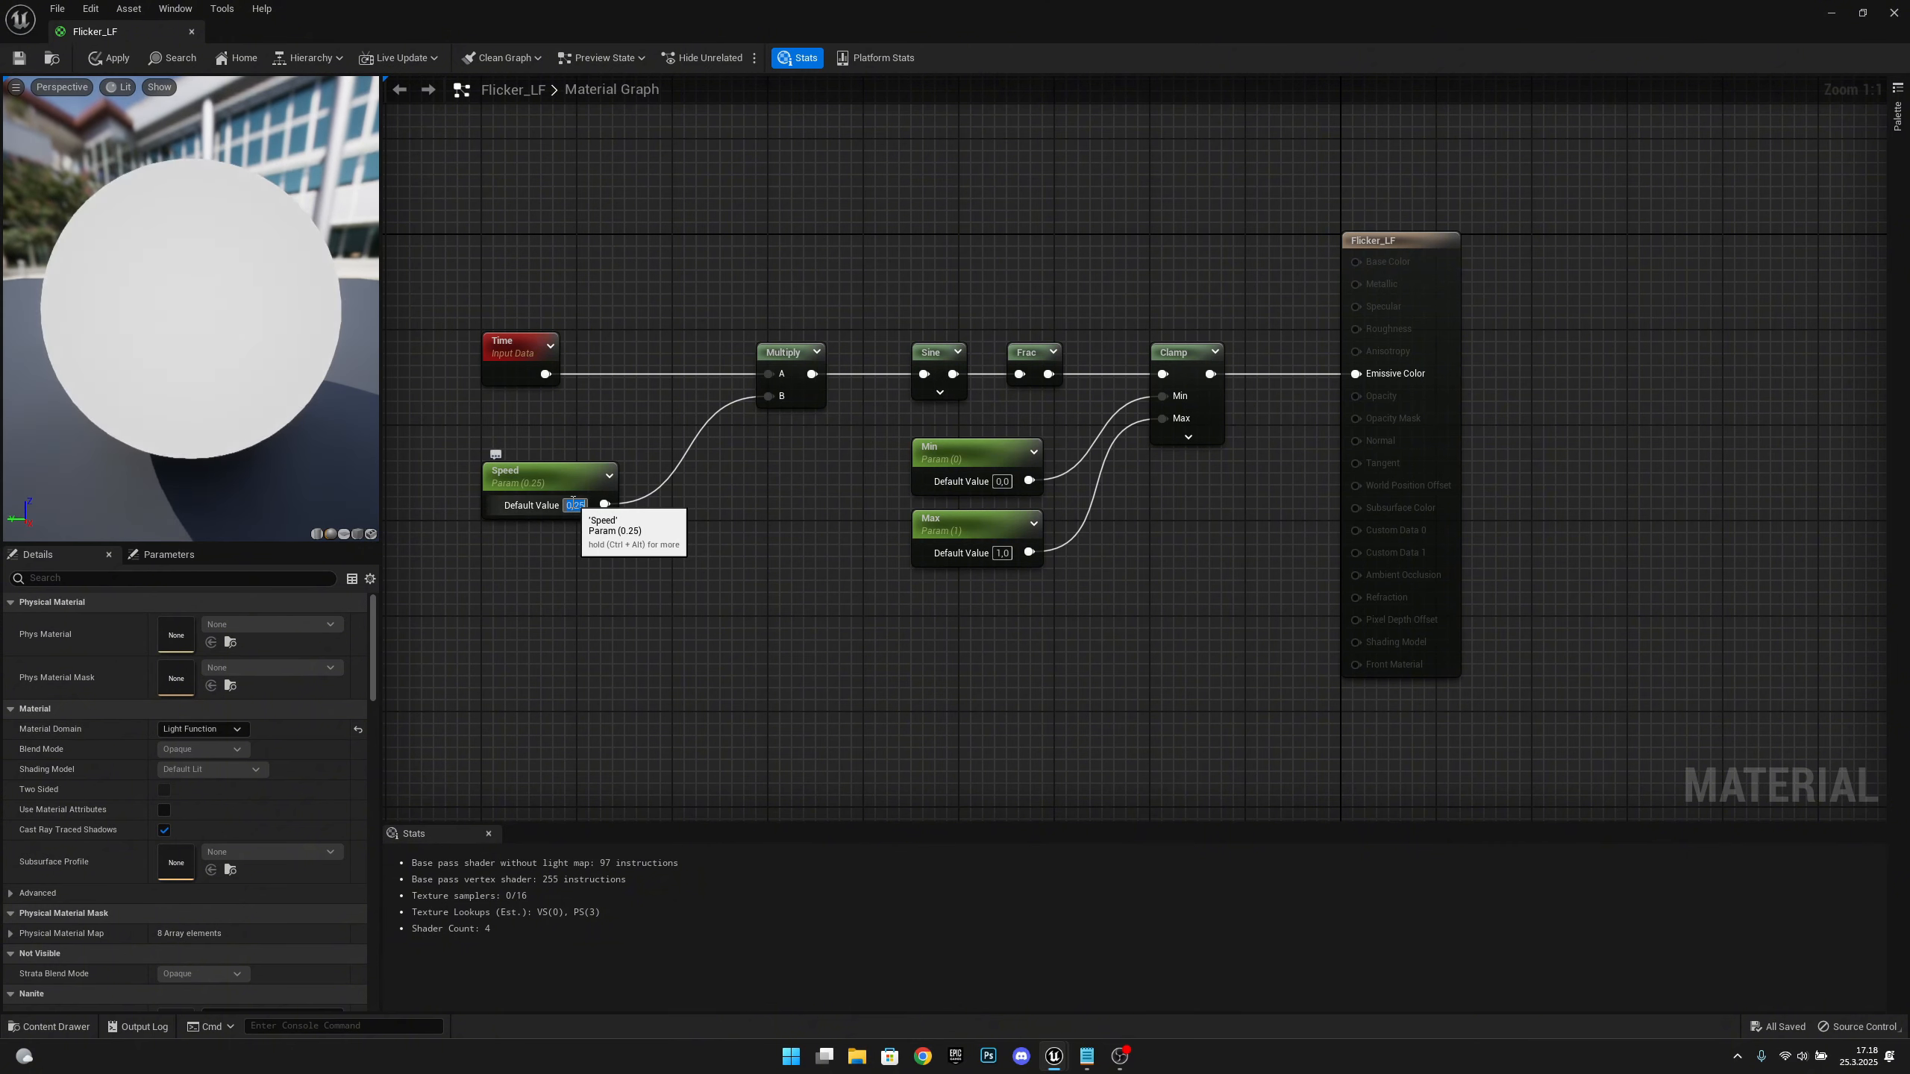
pyautogui.write('0,7')
pyautogui.press('Return')
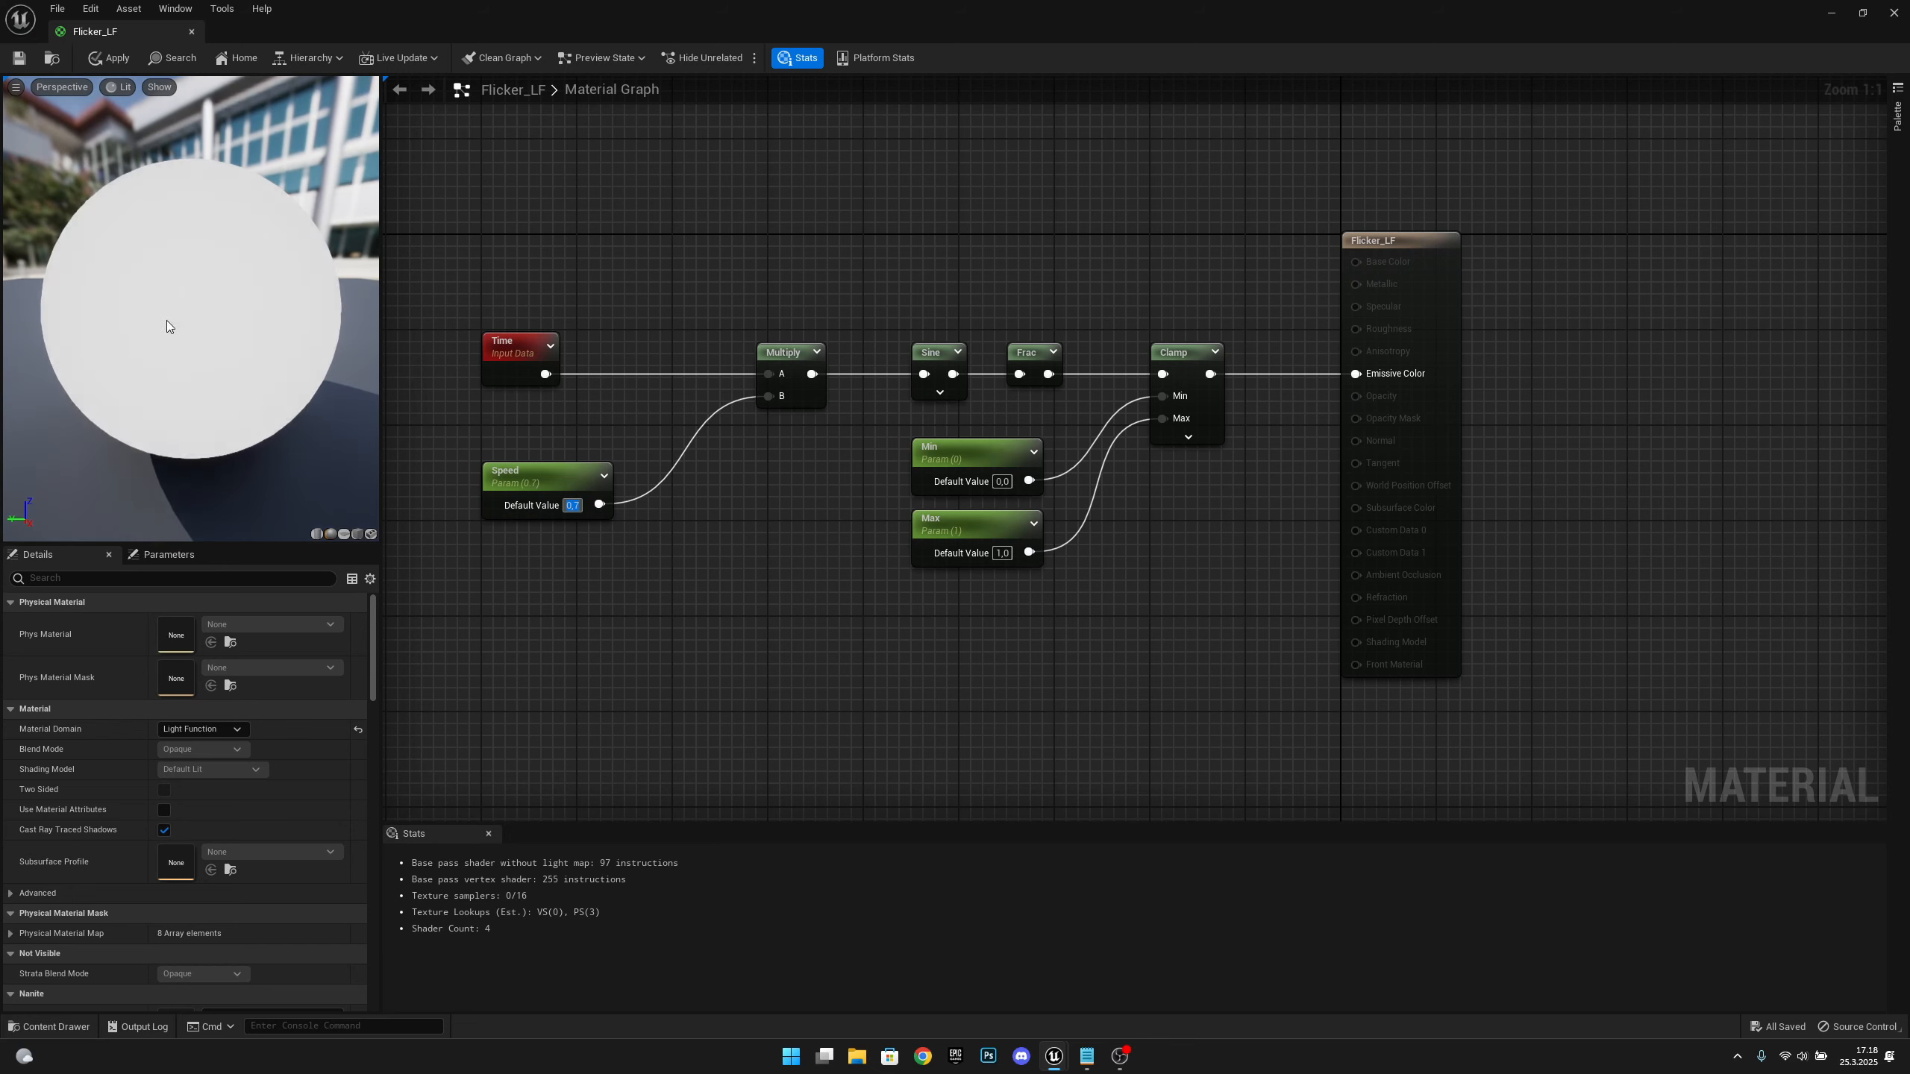
# Set the Min parameter's default value to 0,5
pyautogui.click(1002, 482)
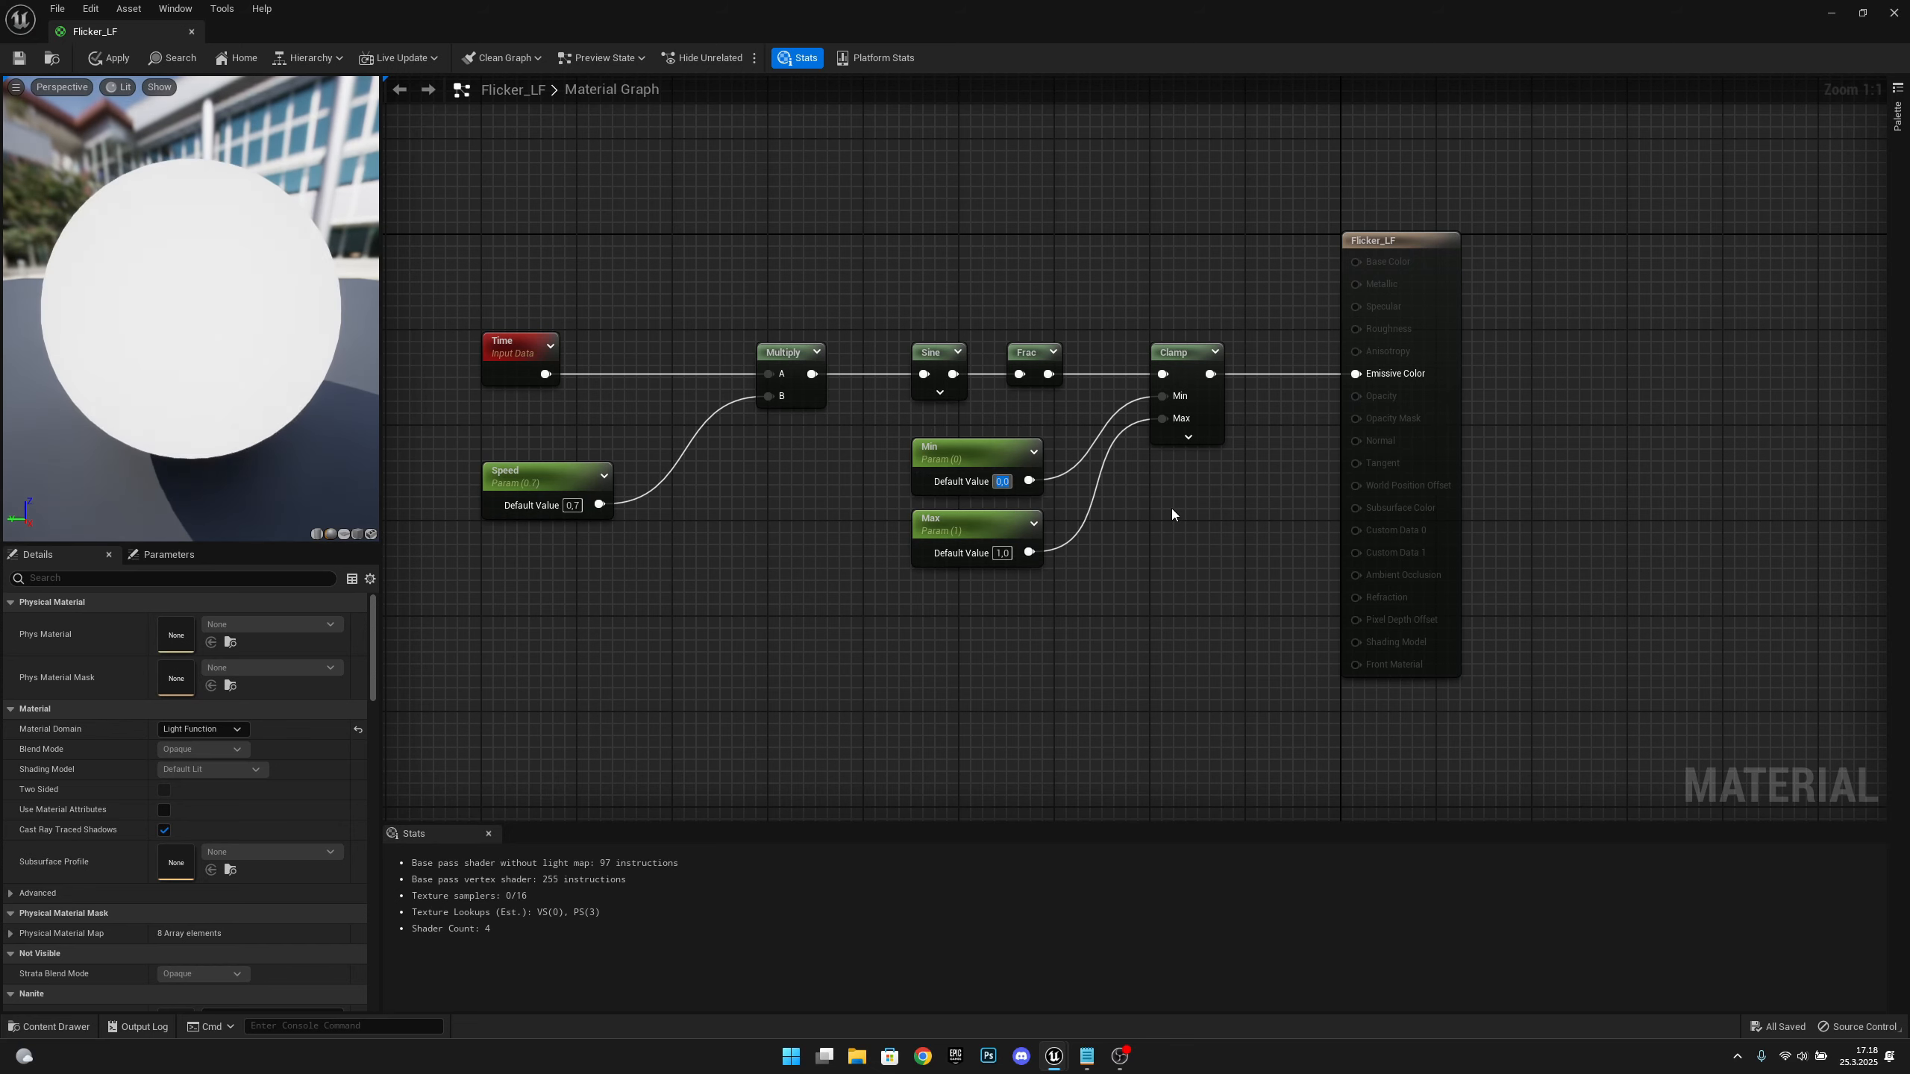
pyautogui.press('BackSpace')
pyautogui.write('0,5')
pyautogui.press('Return')
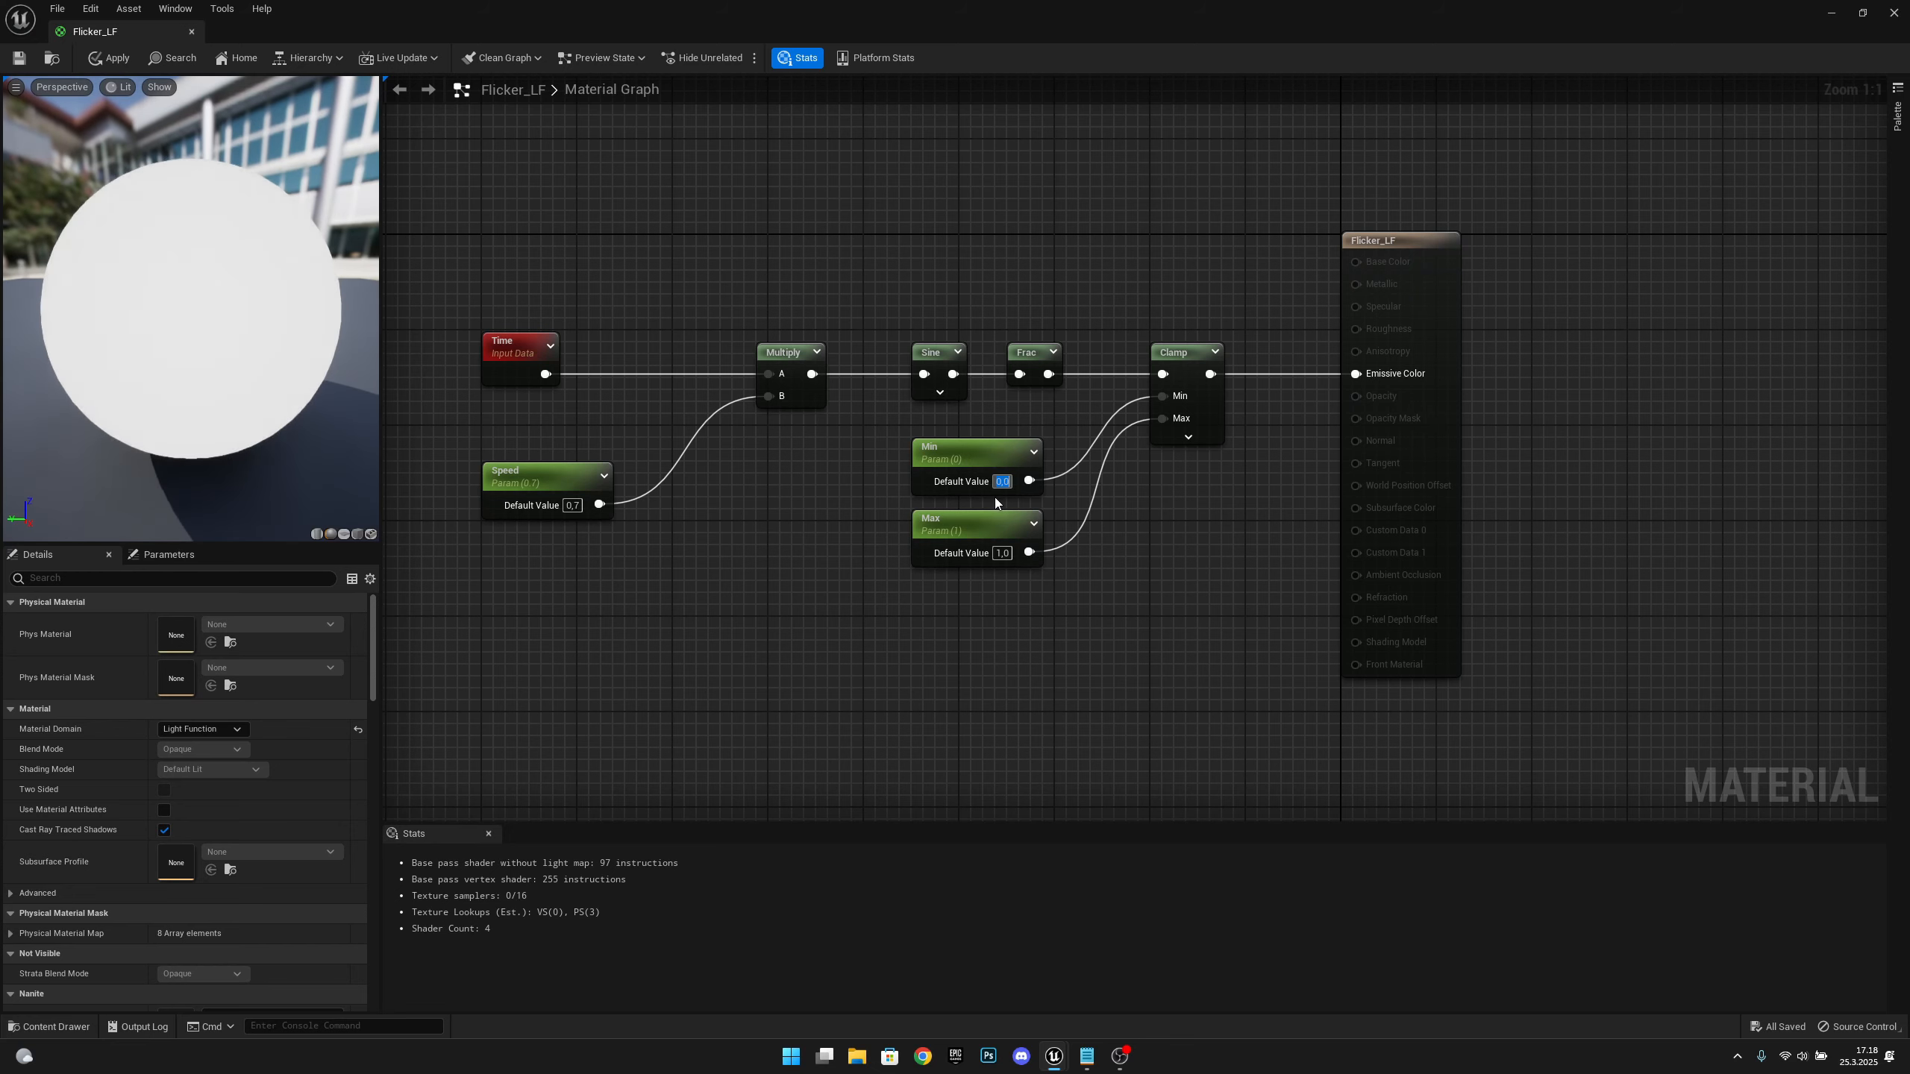
# Set the Min parameter's default value to 0, and try 0,5 for Max before returning it to 1
pyautogui.write('0')
pyautogui.click(1004, 553)
pyautogui.write('0,5')
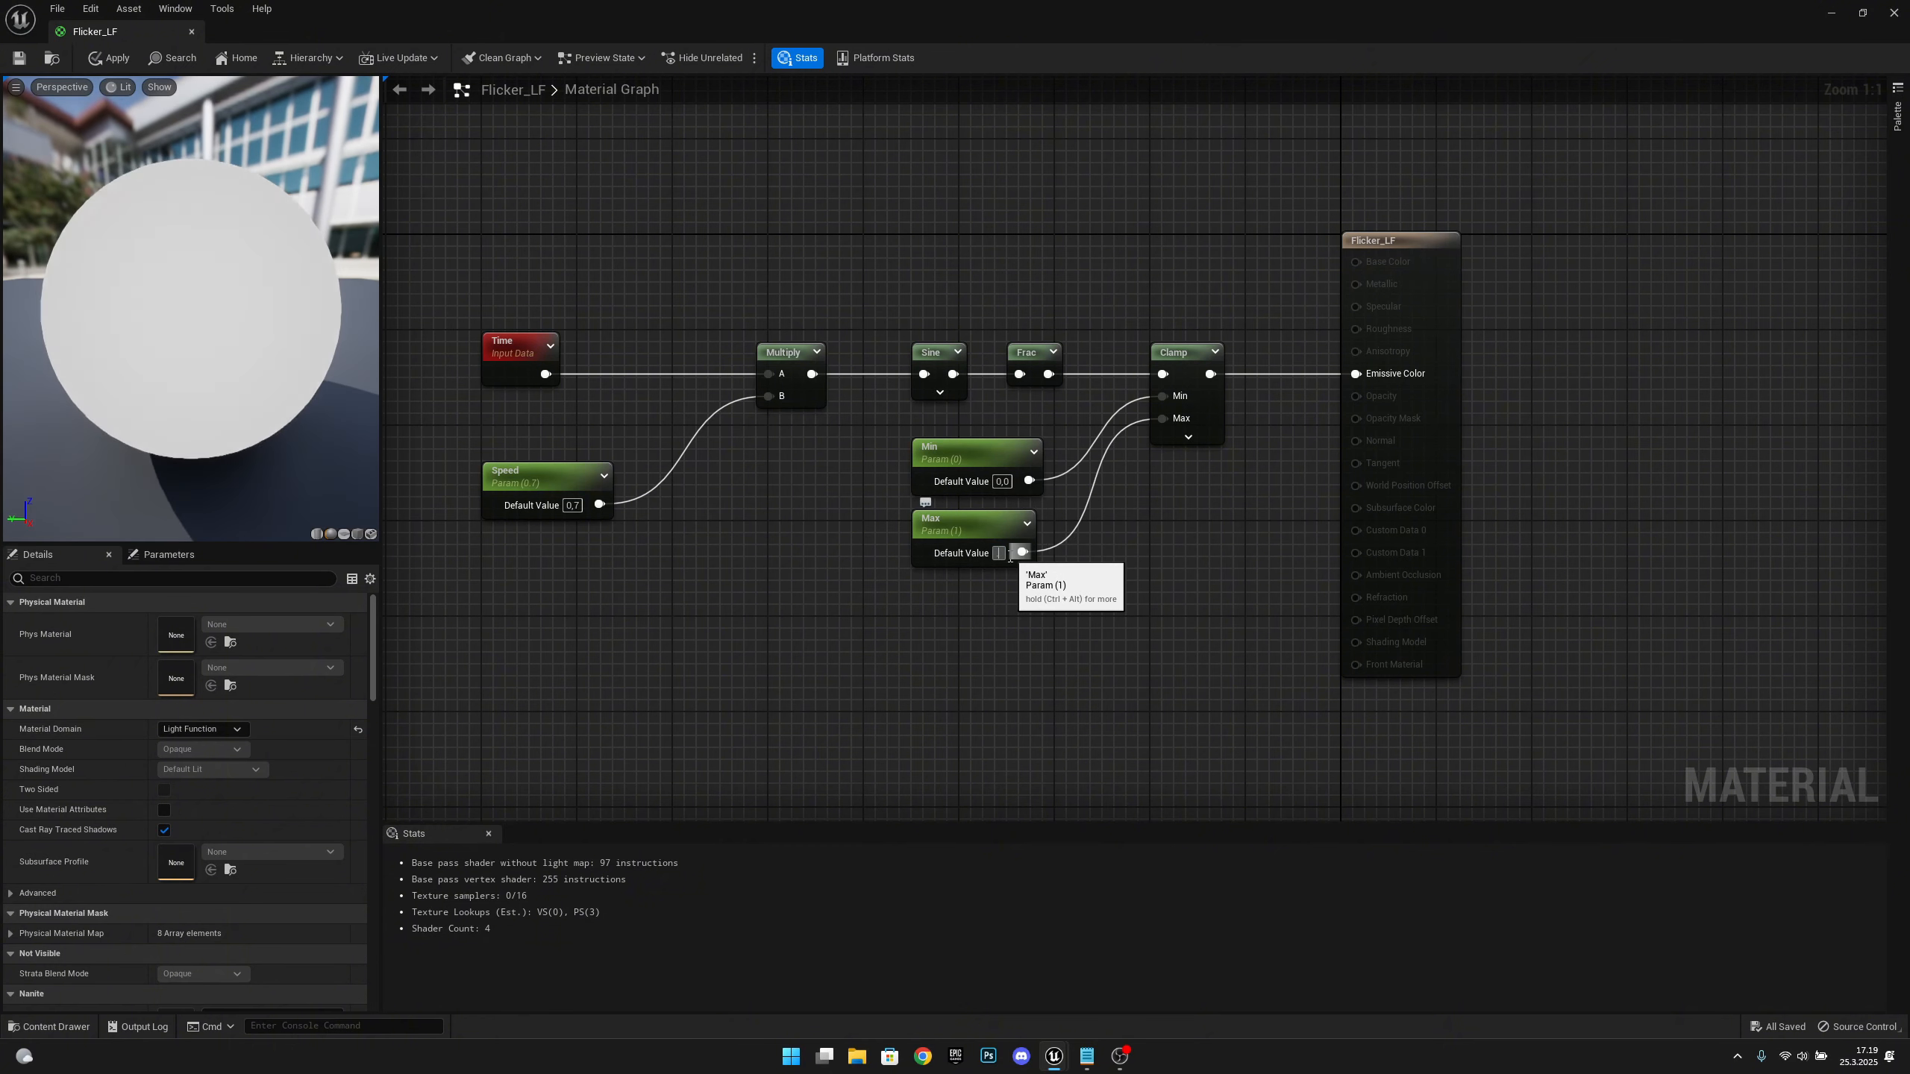
pyautogui.press('Return')
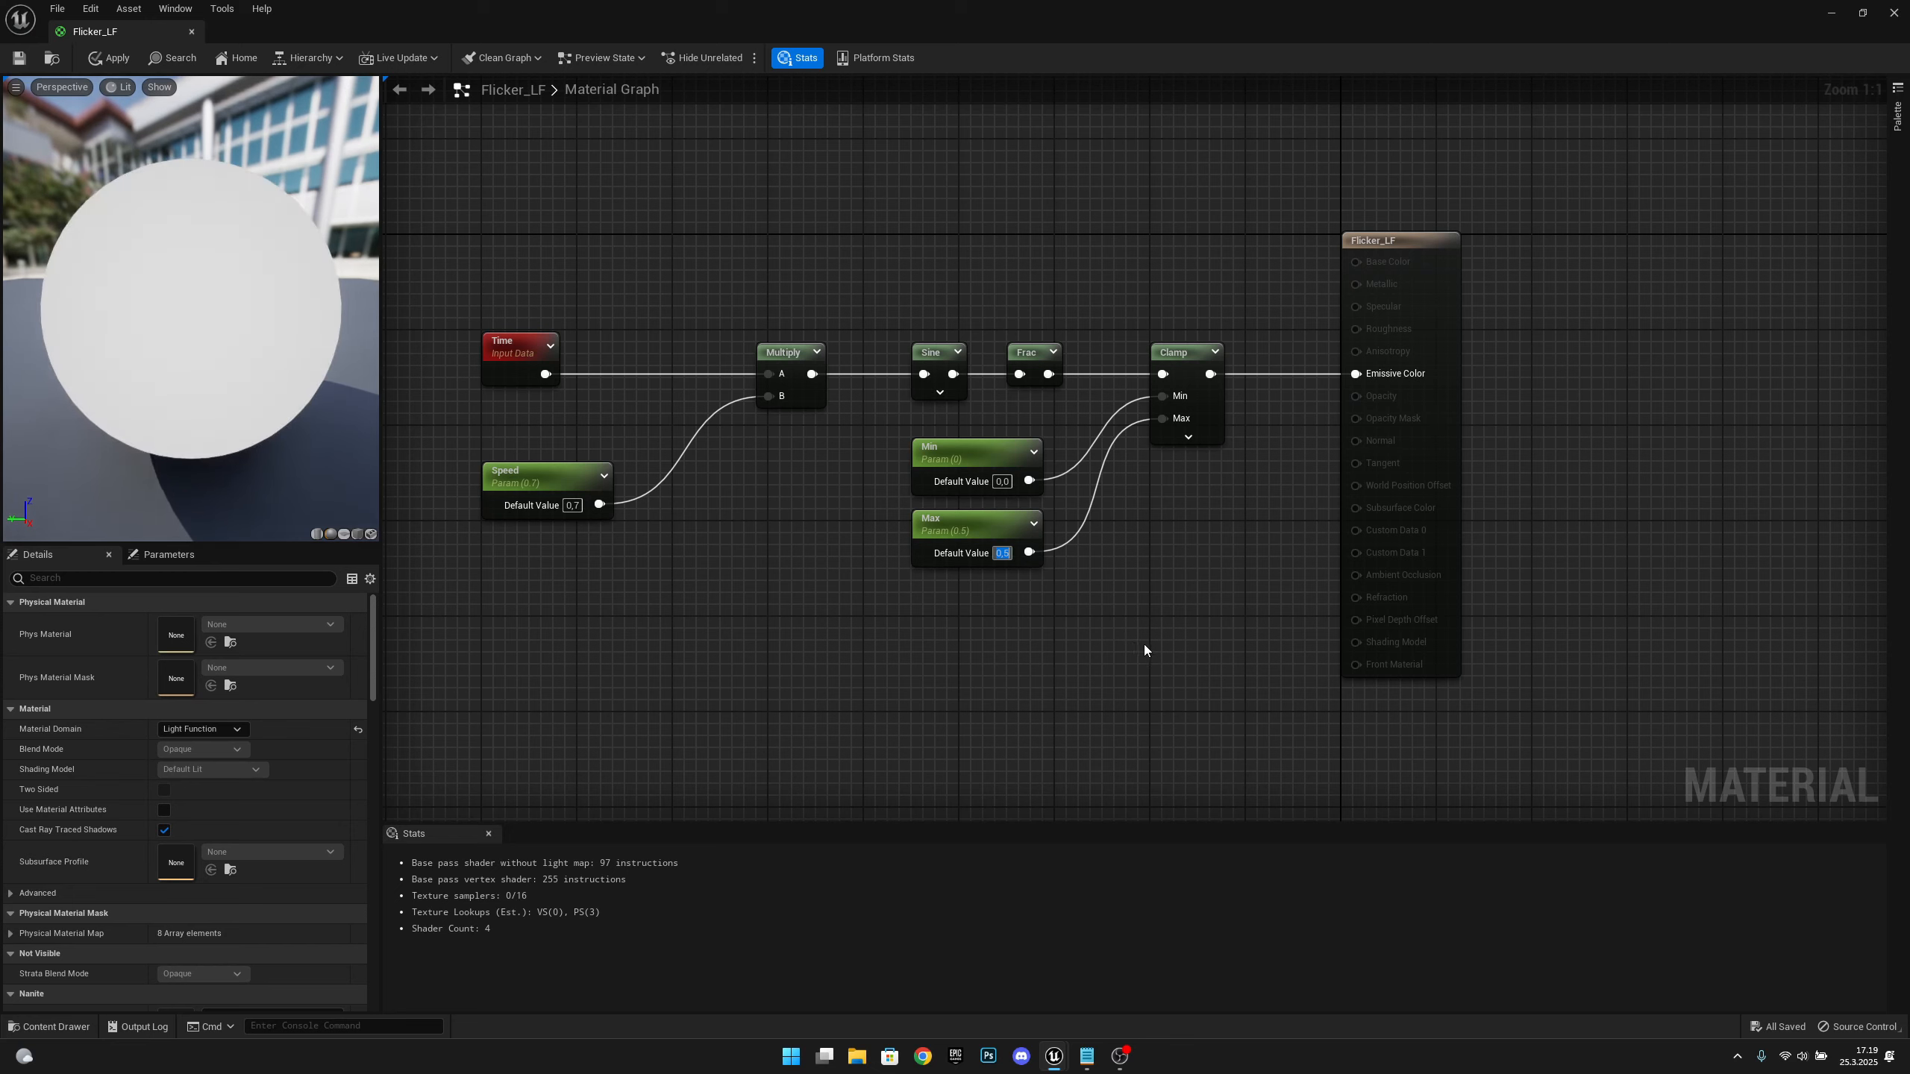
pyautogui.write('1')
pyautogui.press('Return')
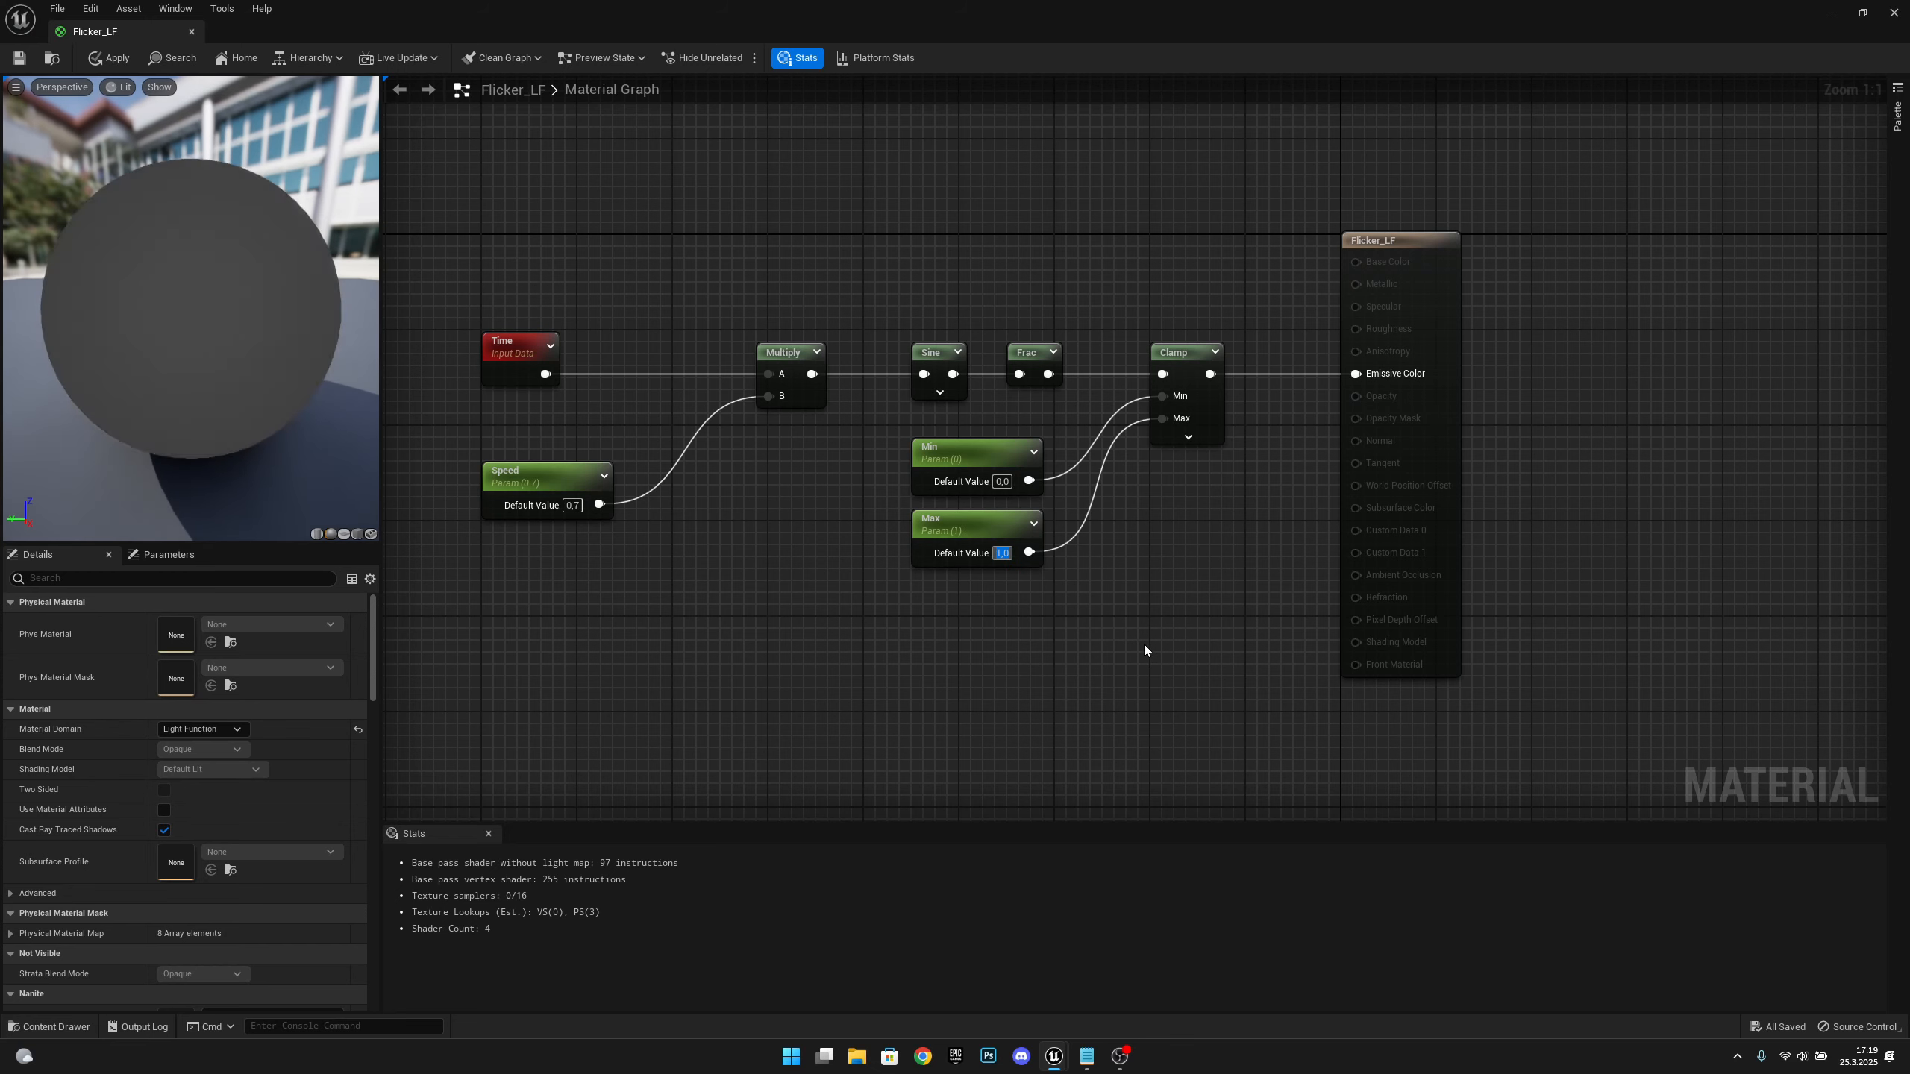
# Set the Speed parameter's default value to 0,25
pyautogui.click(572, 505)
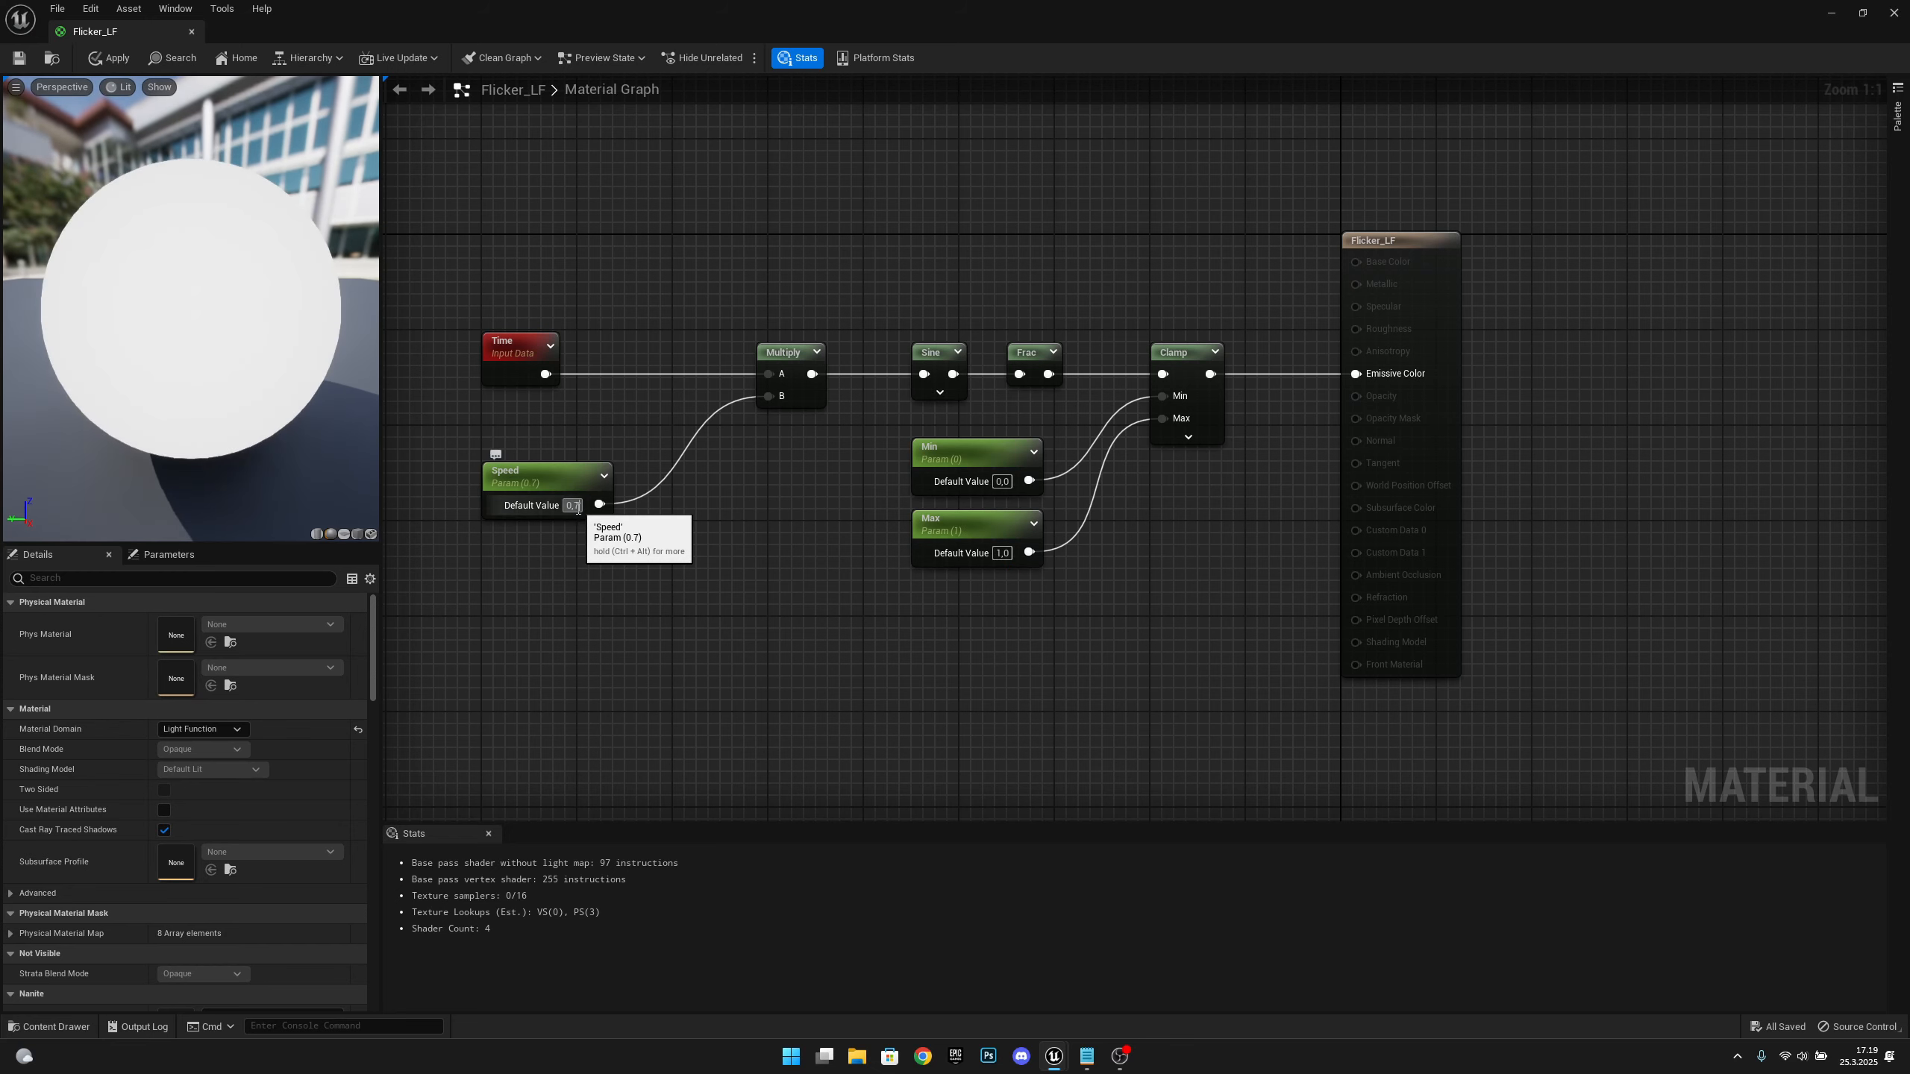
pyautogui.write('0,25')
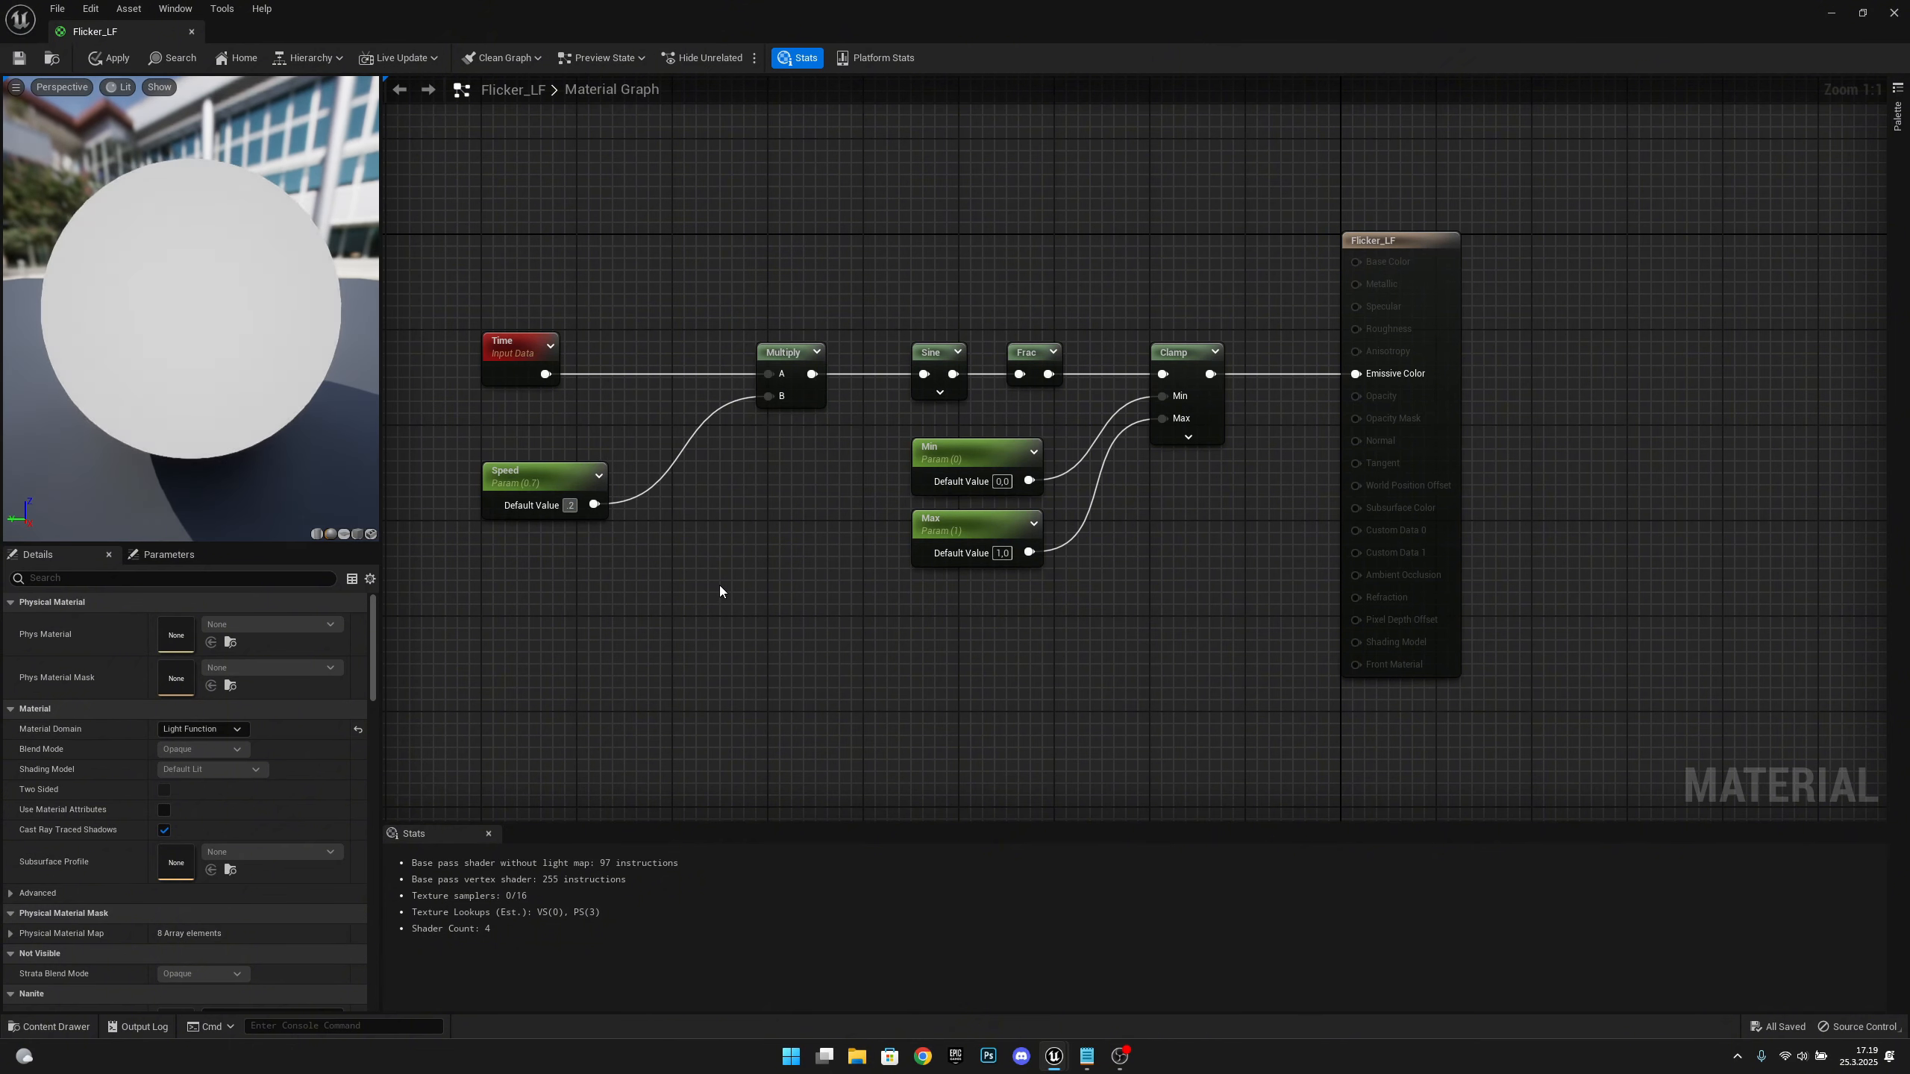
pyautogui.press('Return')
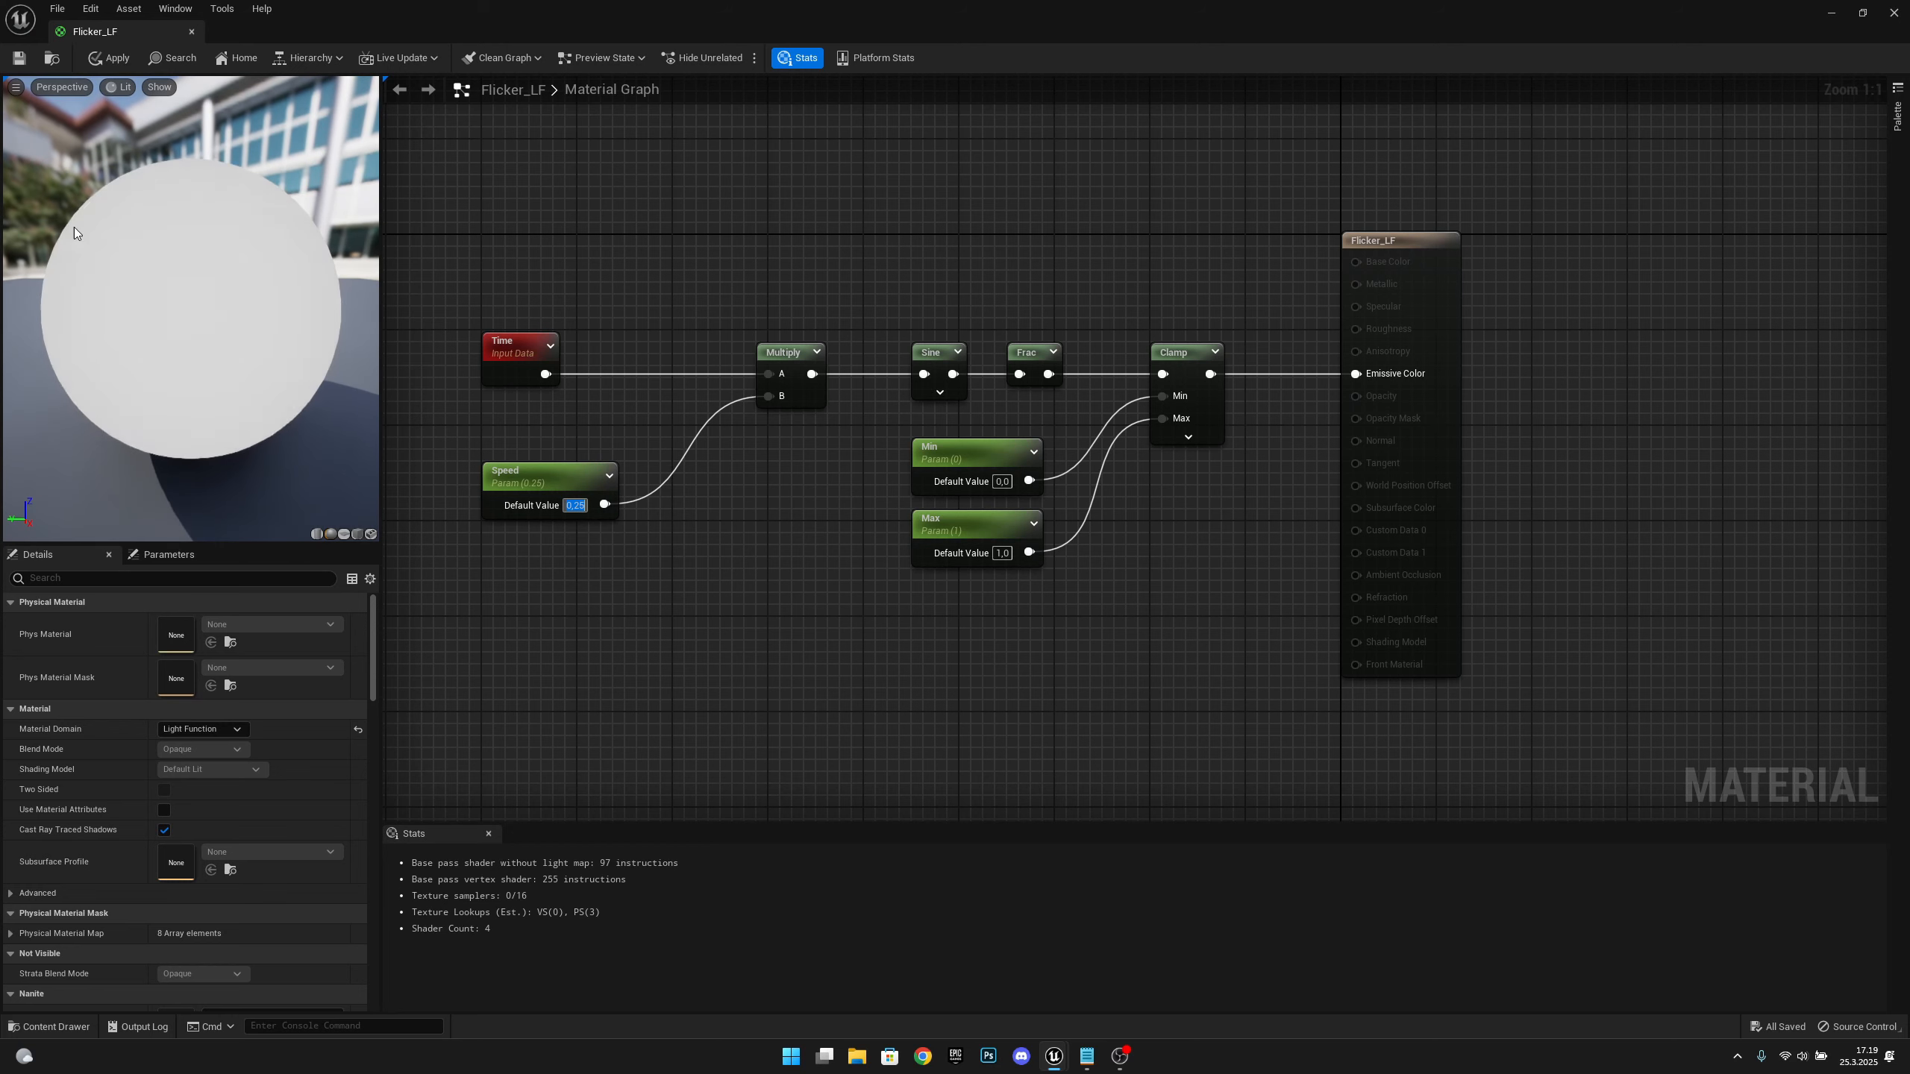
# Apply the changes to the Flicker_LF material and close its editor
pyautogui.moveTo(912, 585); pyautogui.dragTo(925, 614, button='right')
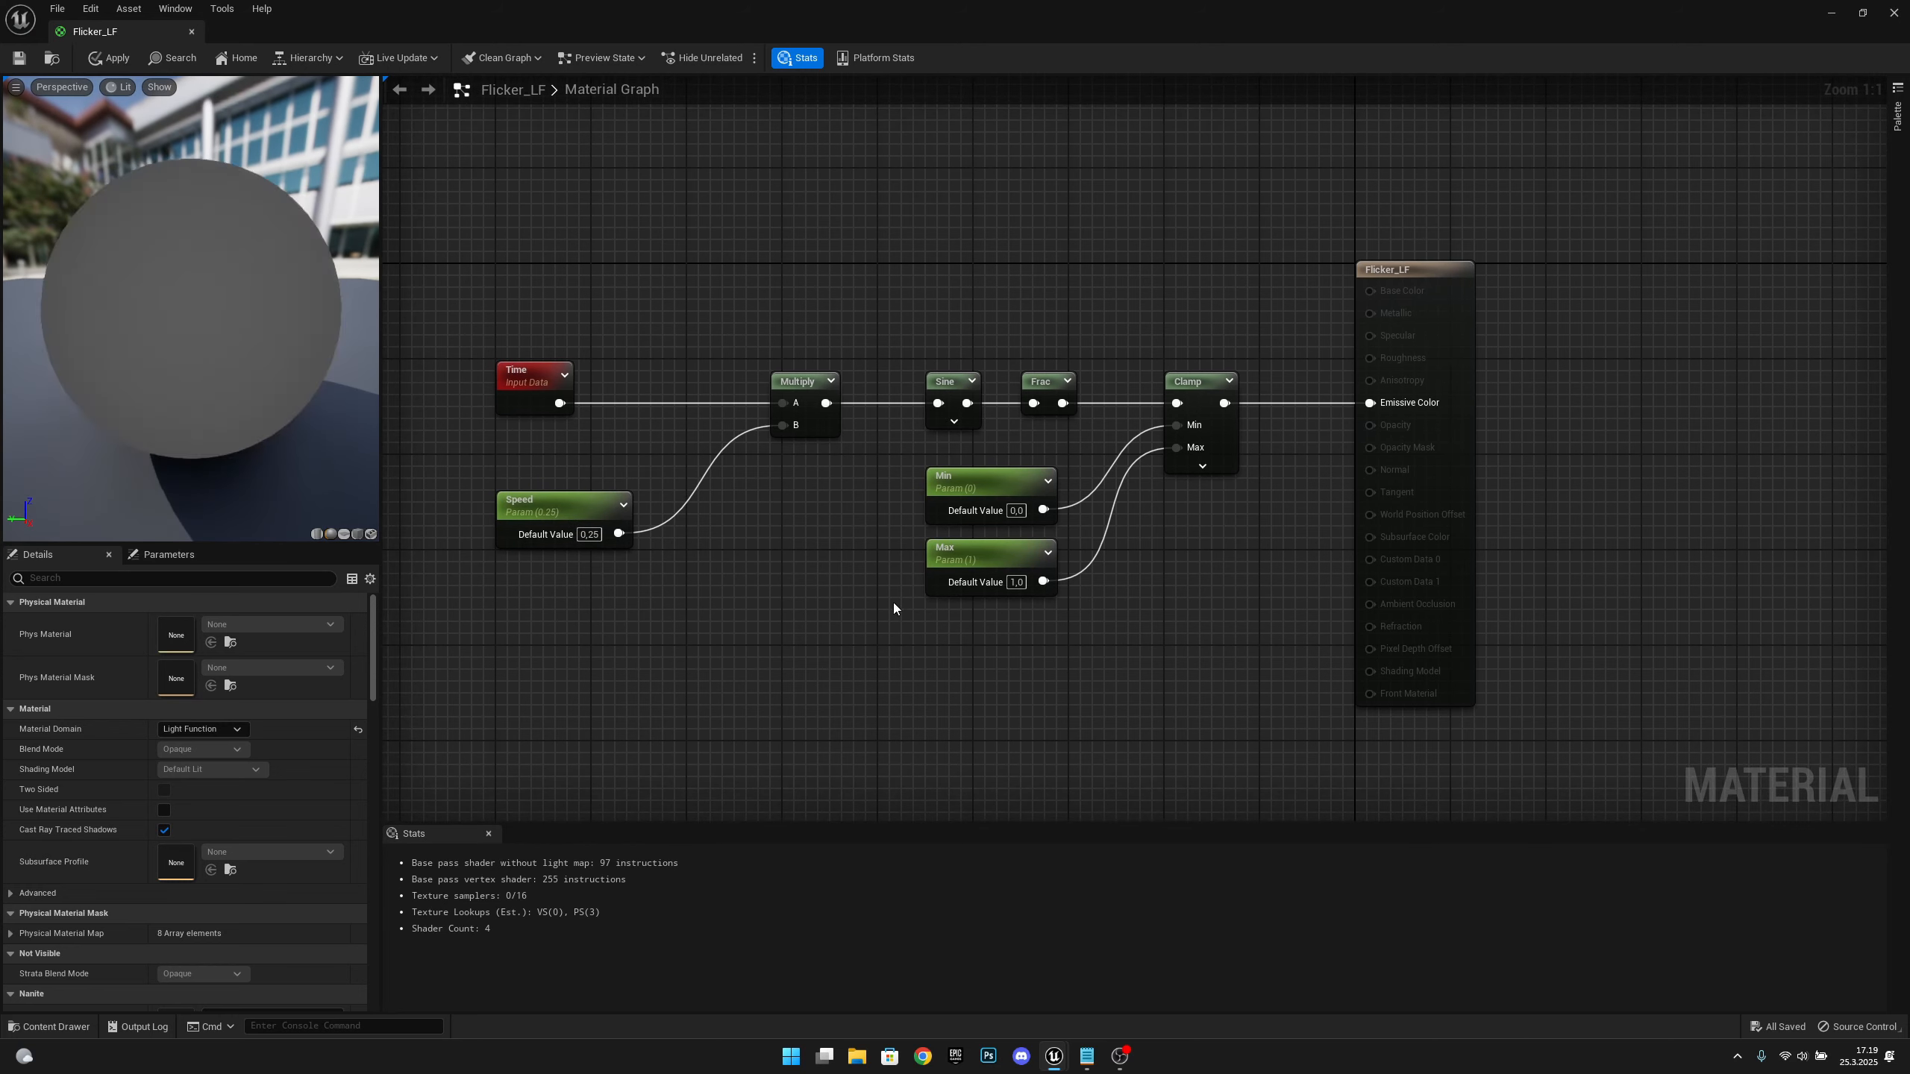
pyautogui.click(101, 63)
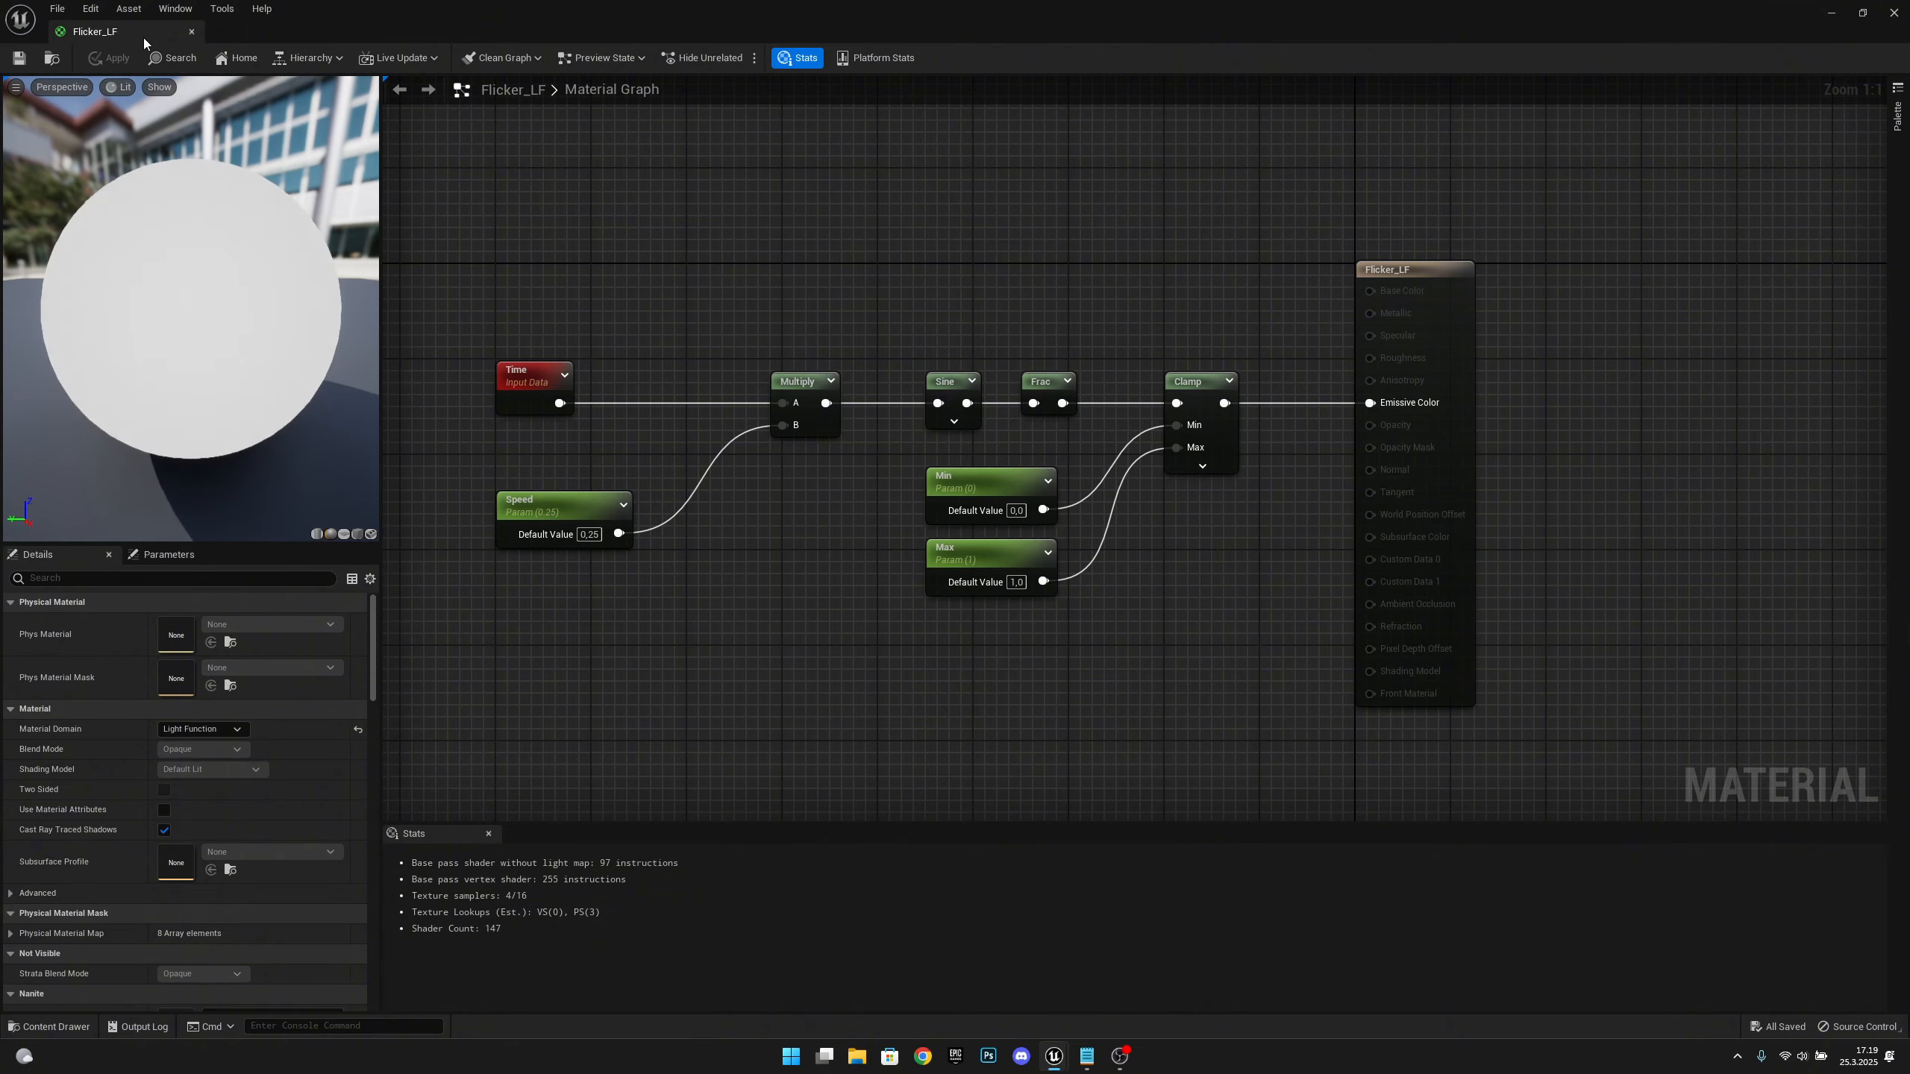
pyautogui.click(191, 31)
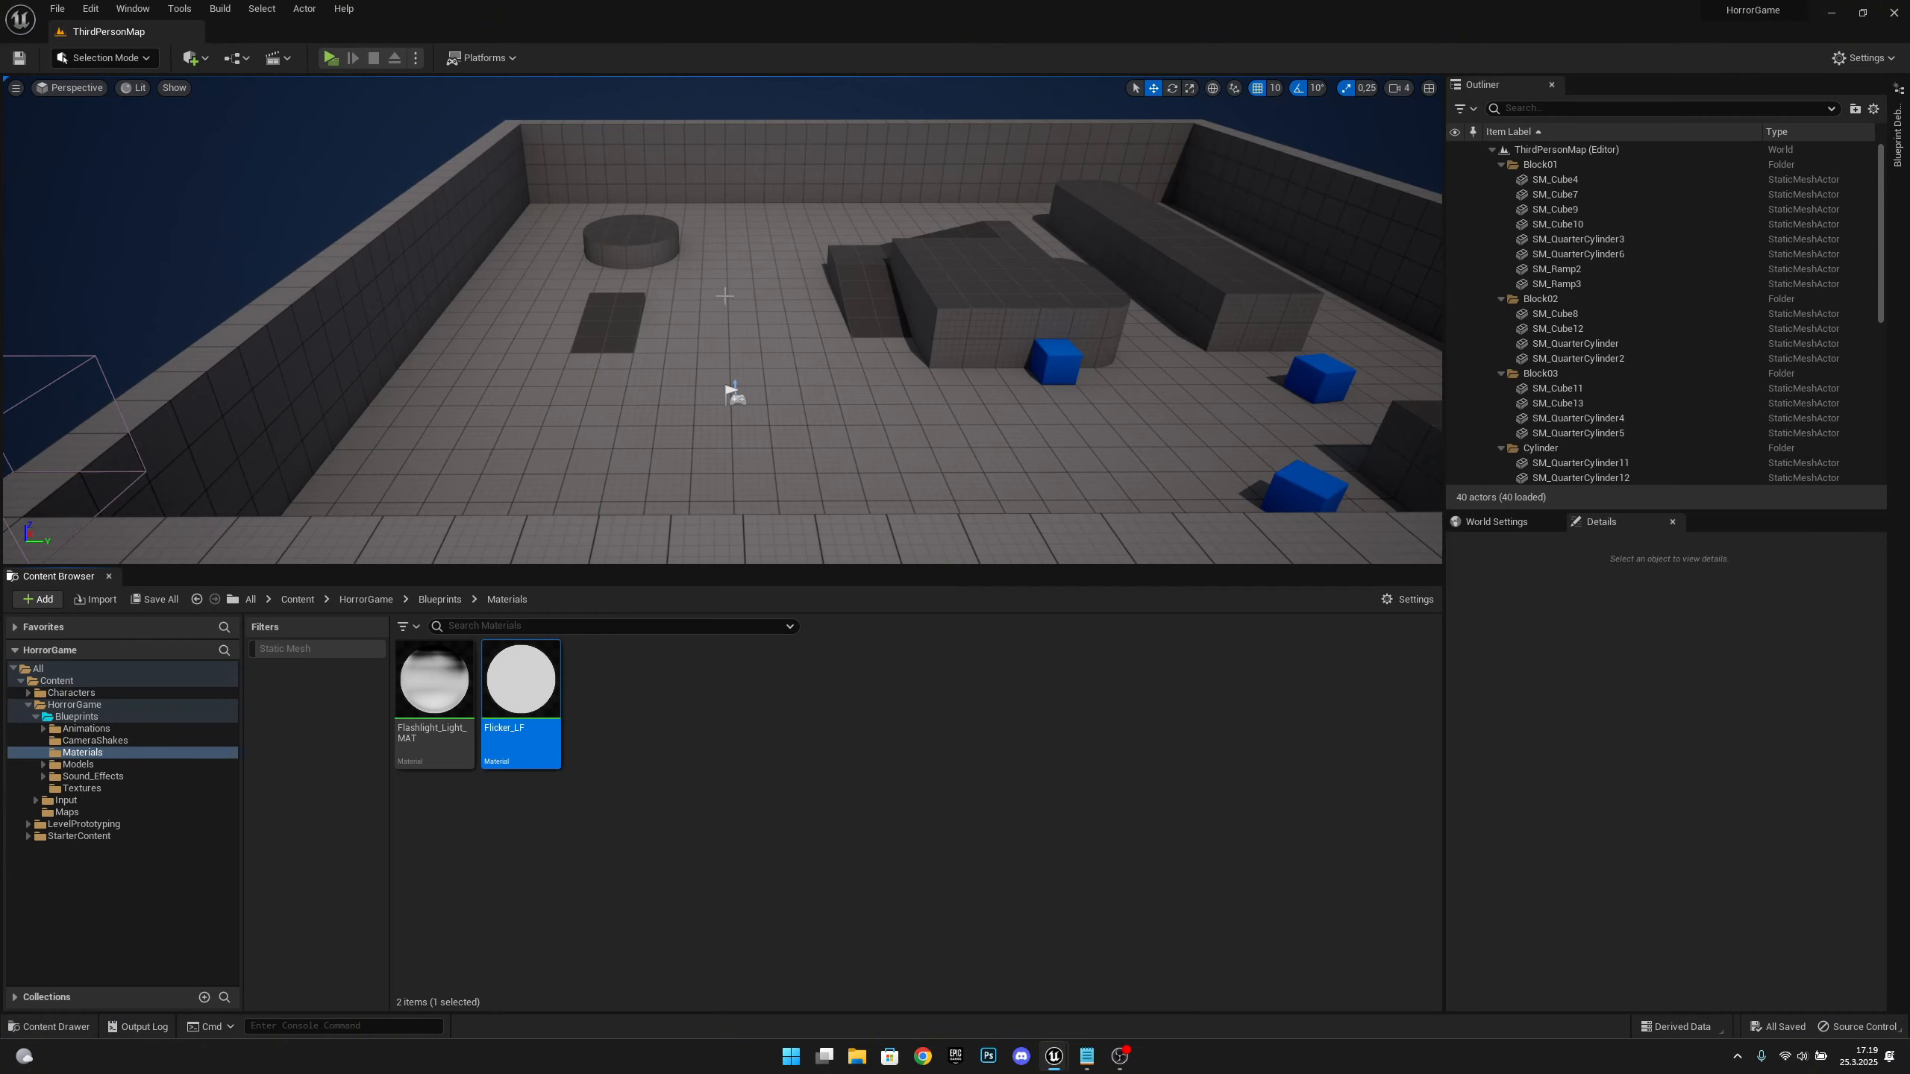
# Duplicate the boundary wall SM_Cube5 and raise the copy above the original to a Z location of about 410
pyautogui.moveTo(722, 324); pyautogui.dragTo(1113, 316, button='right')
pyautogui.moveTo(662, 347); pyautogui.dragTo(728, 378, button='right')
pyautogui.click(801, 305)
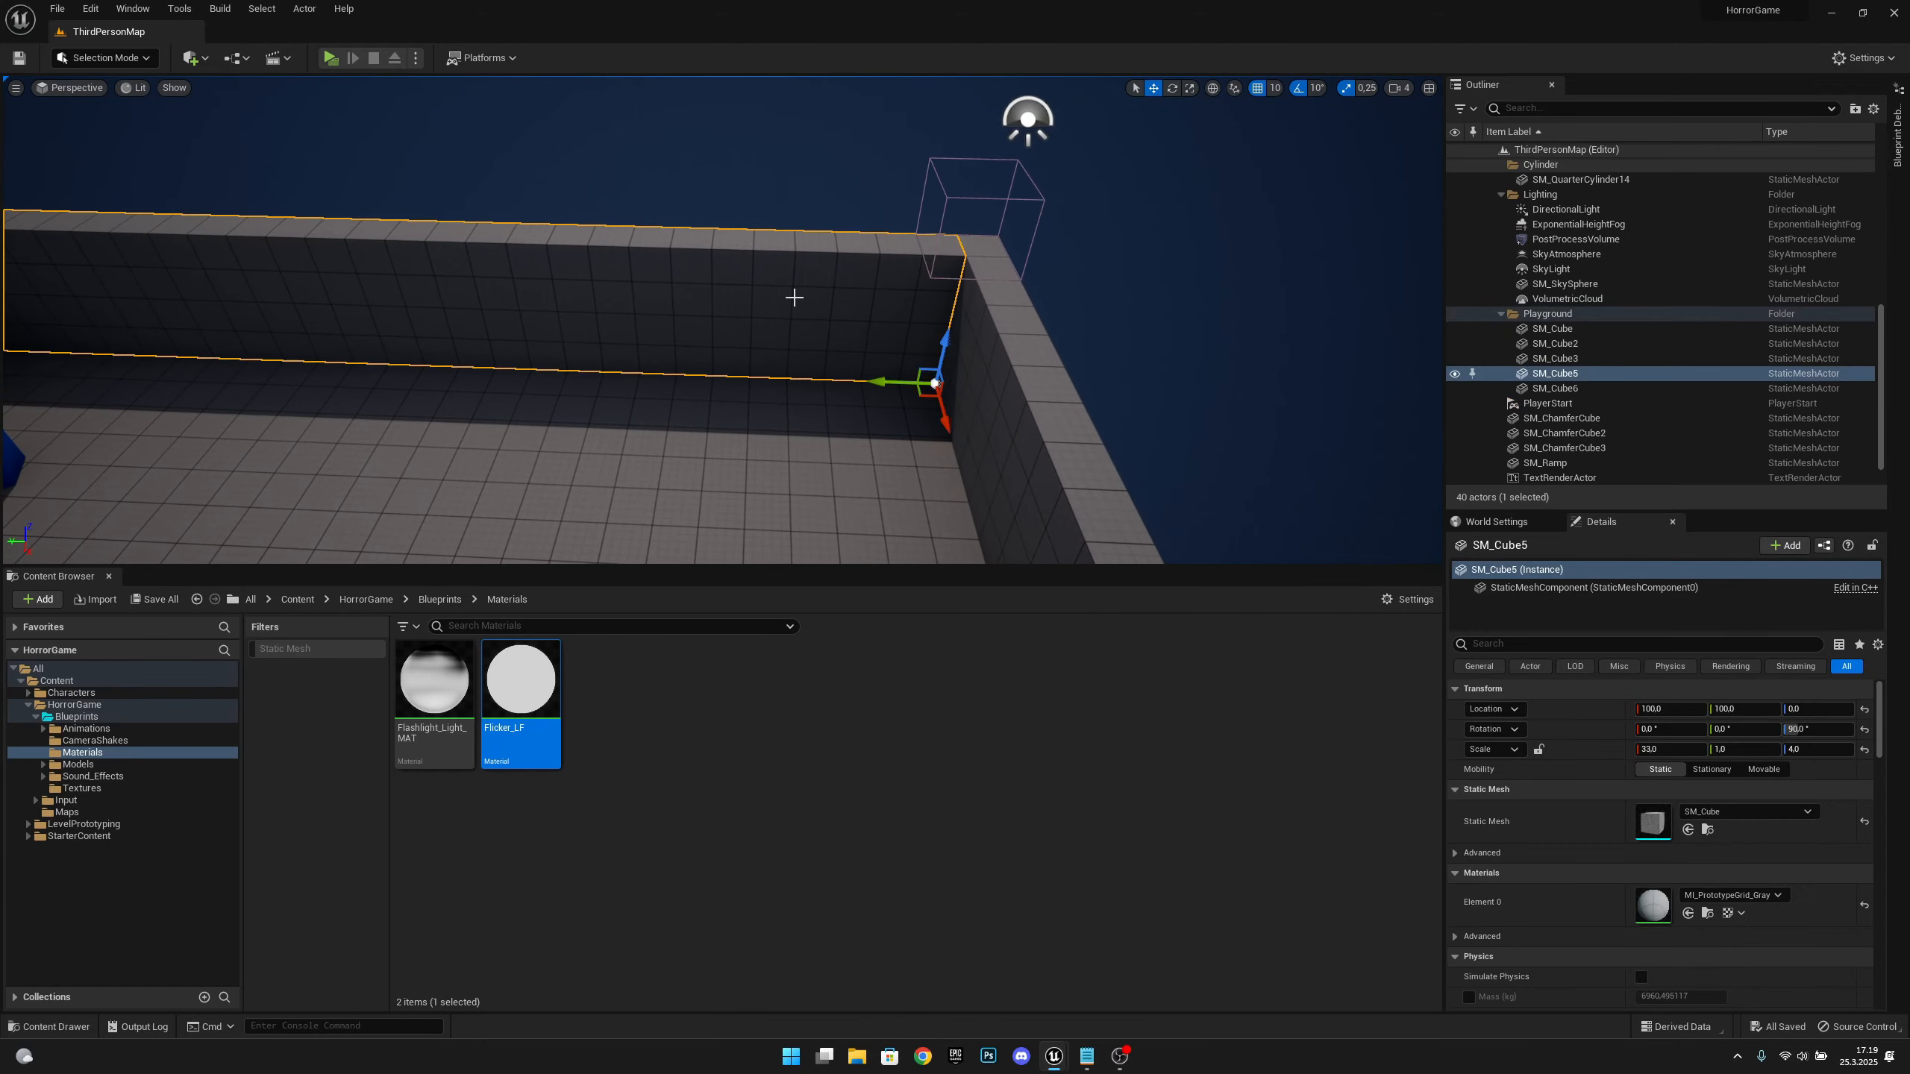
pyautogui.hotkey('ctrl', 'd')
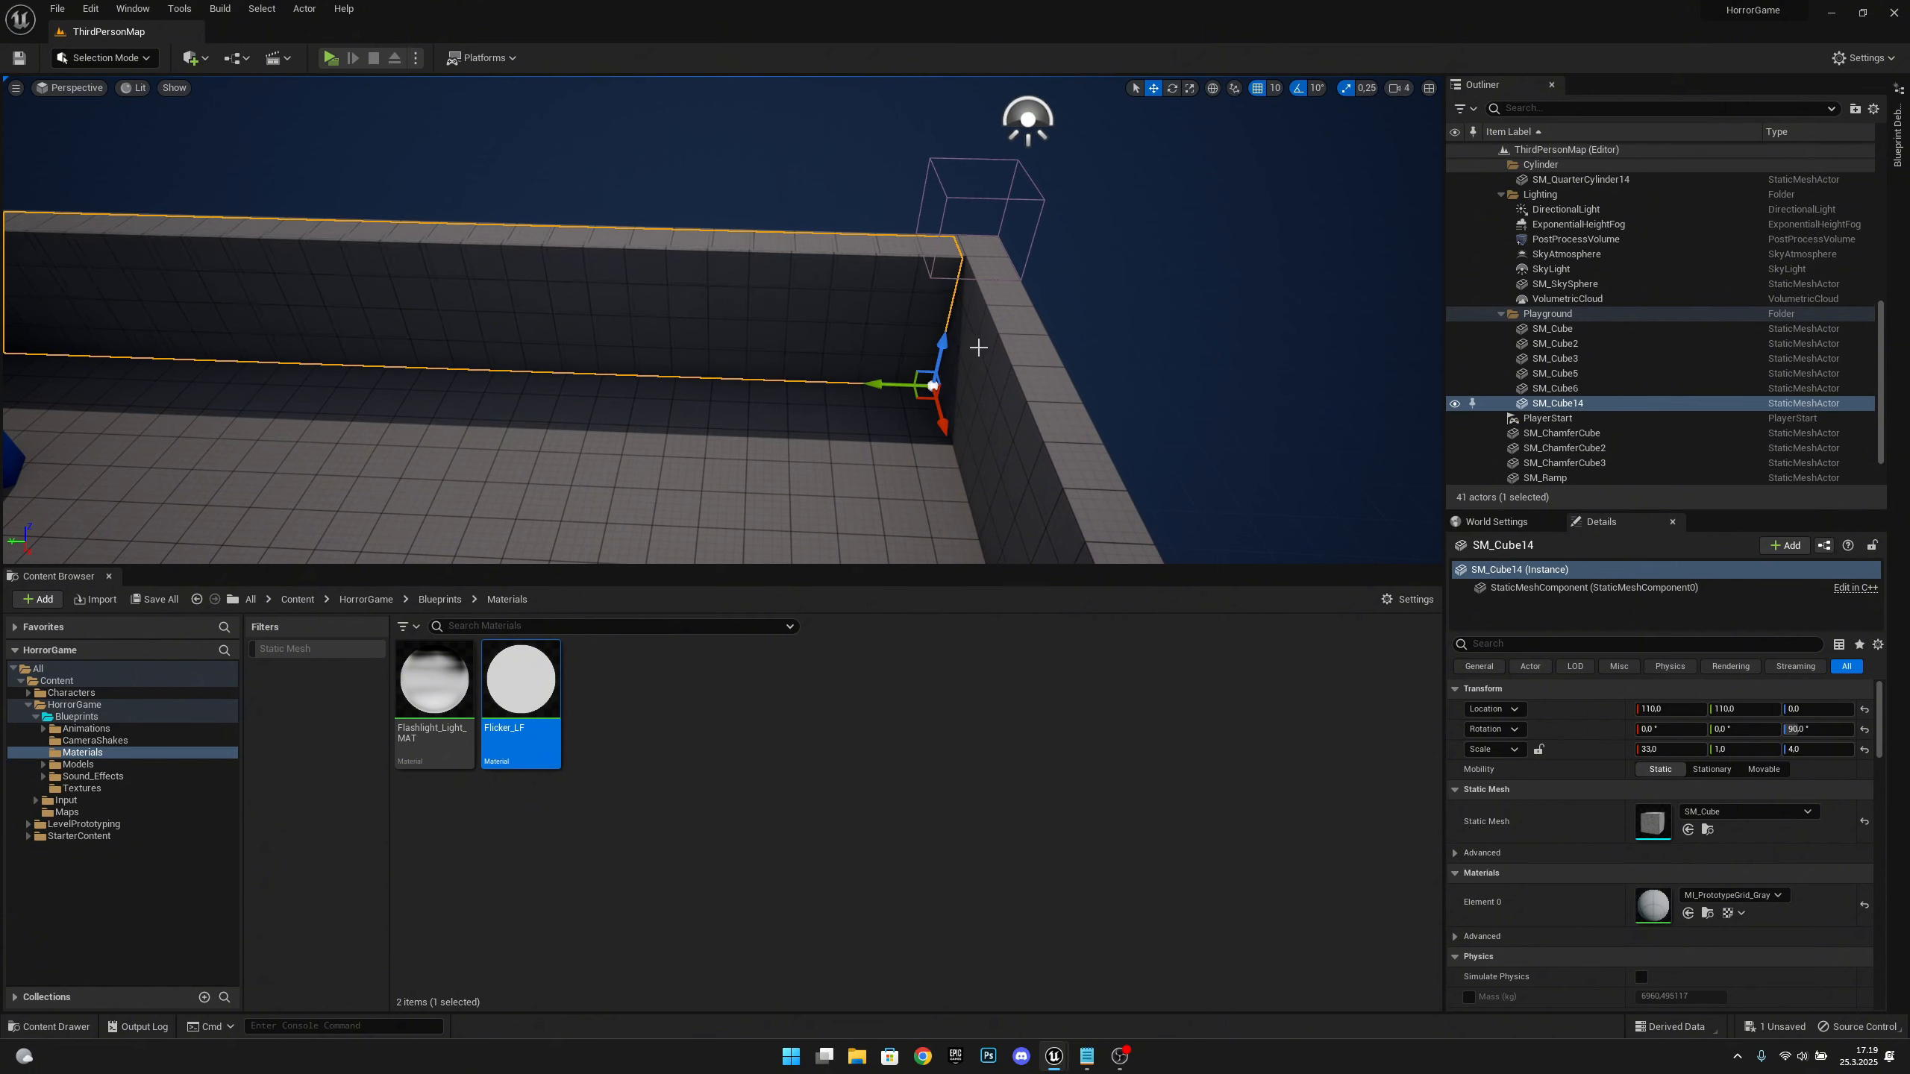
pyautogui.moveTo(942, 353); pyautogui.dragTo(943, 250)
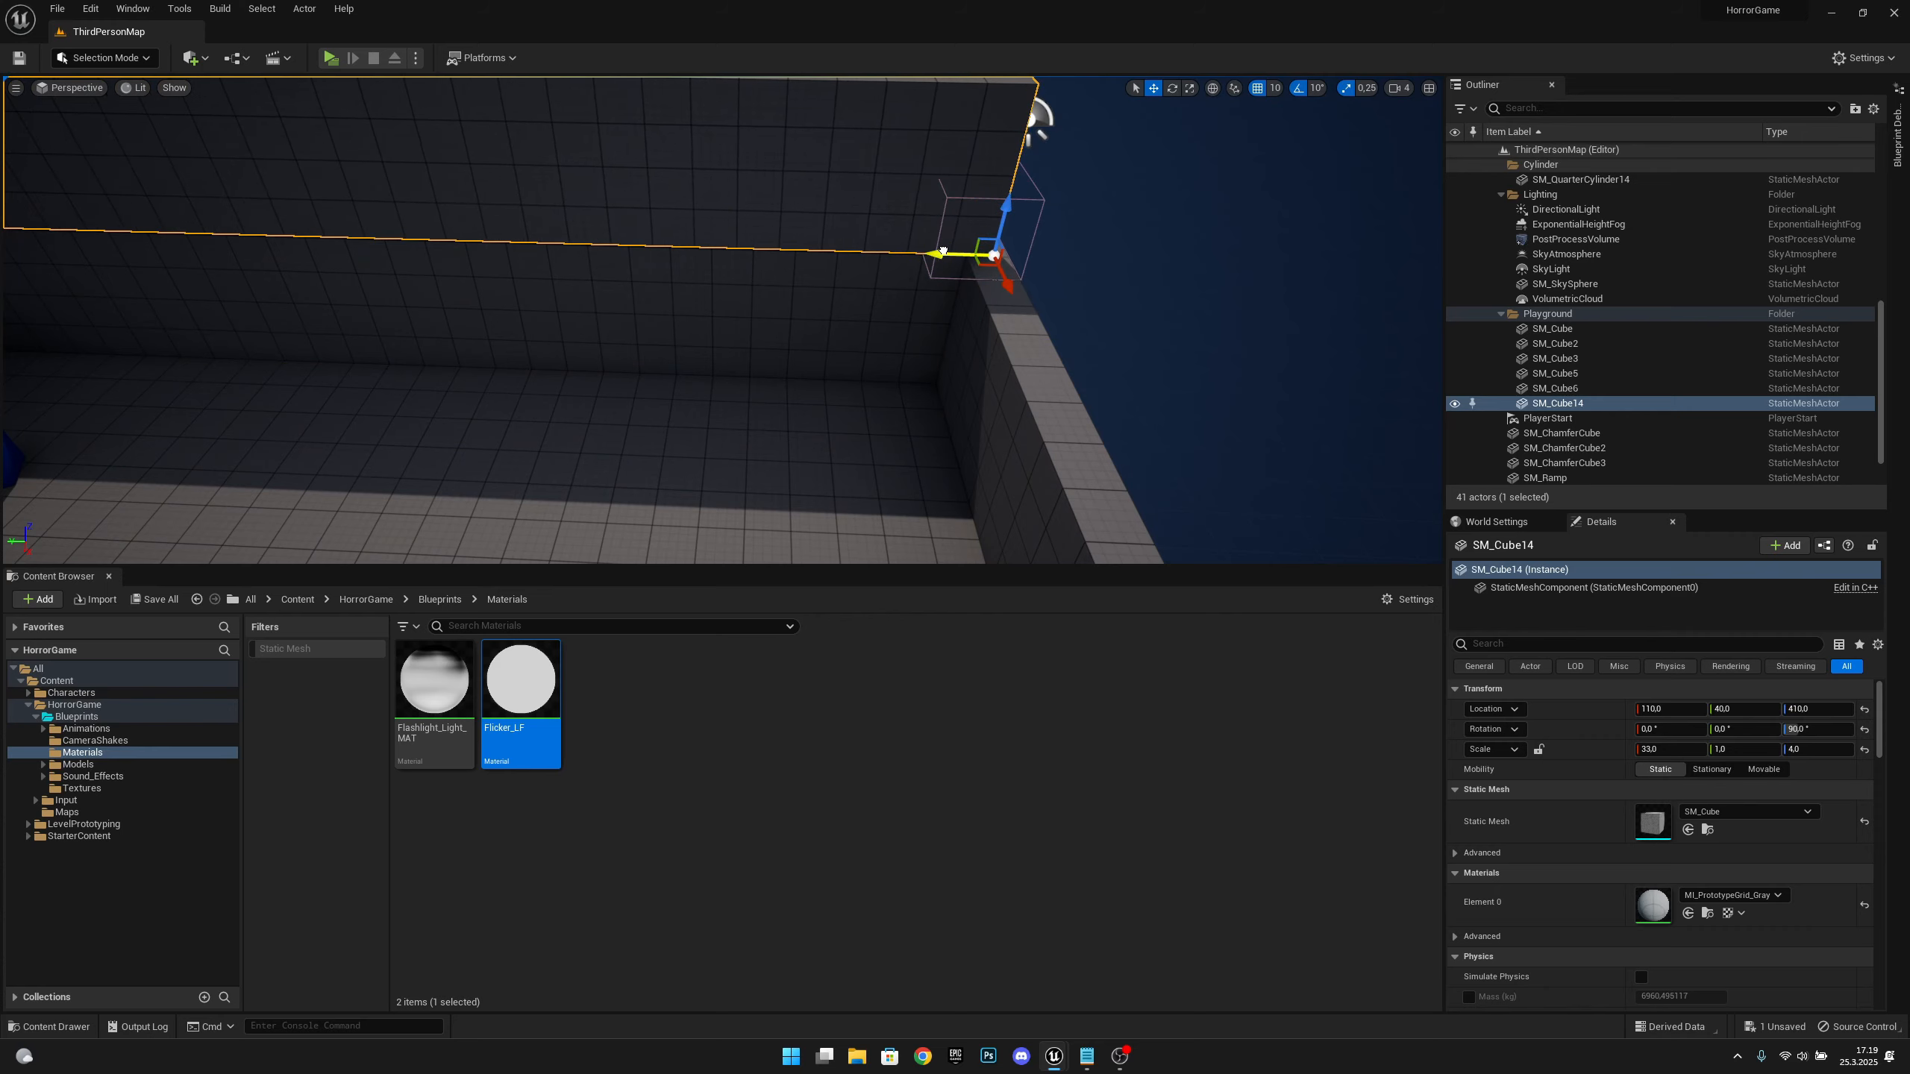
# Align the duplicated wall flush on top of the original at location 100, 0, 400
pyautogui.moveTo(956, 251); pyautogui.dragTo(973, 206, button='right')
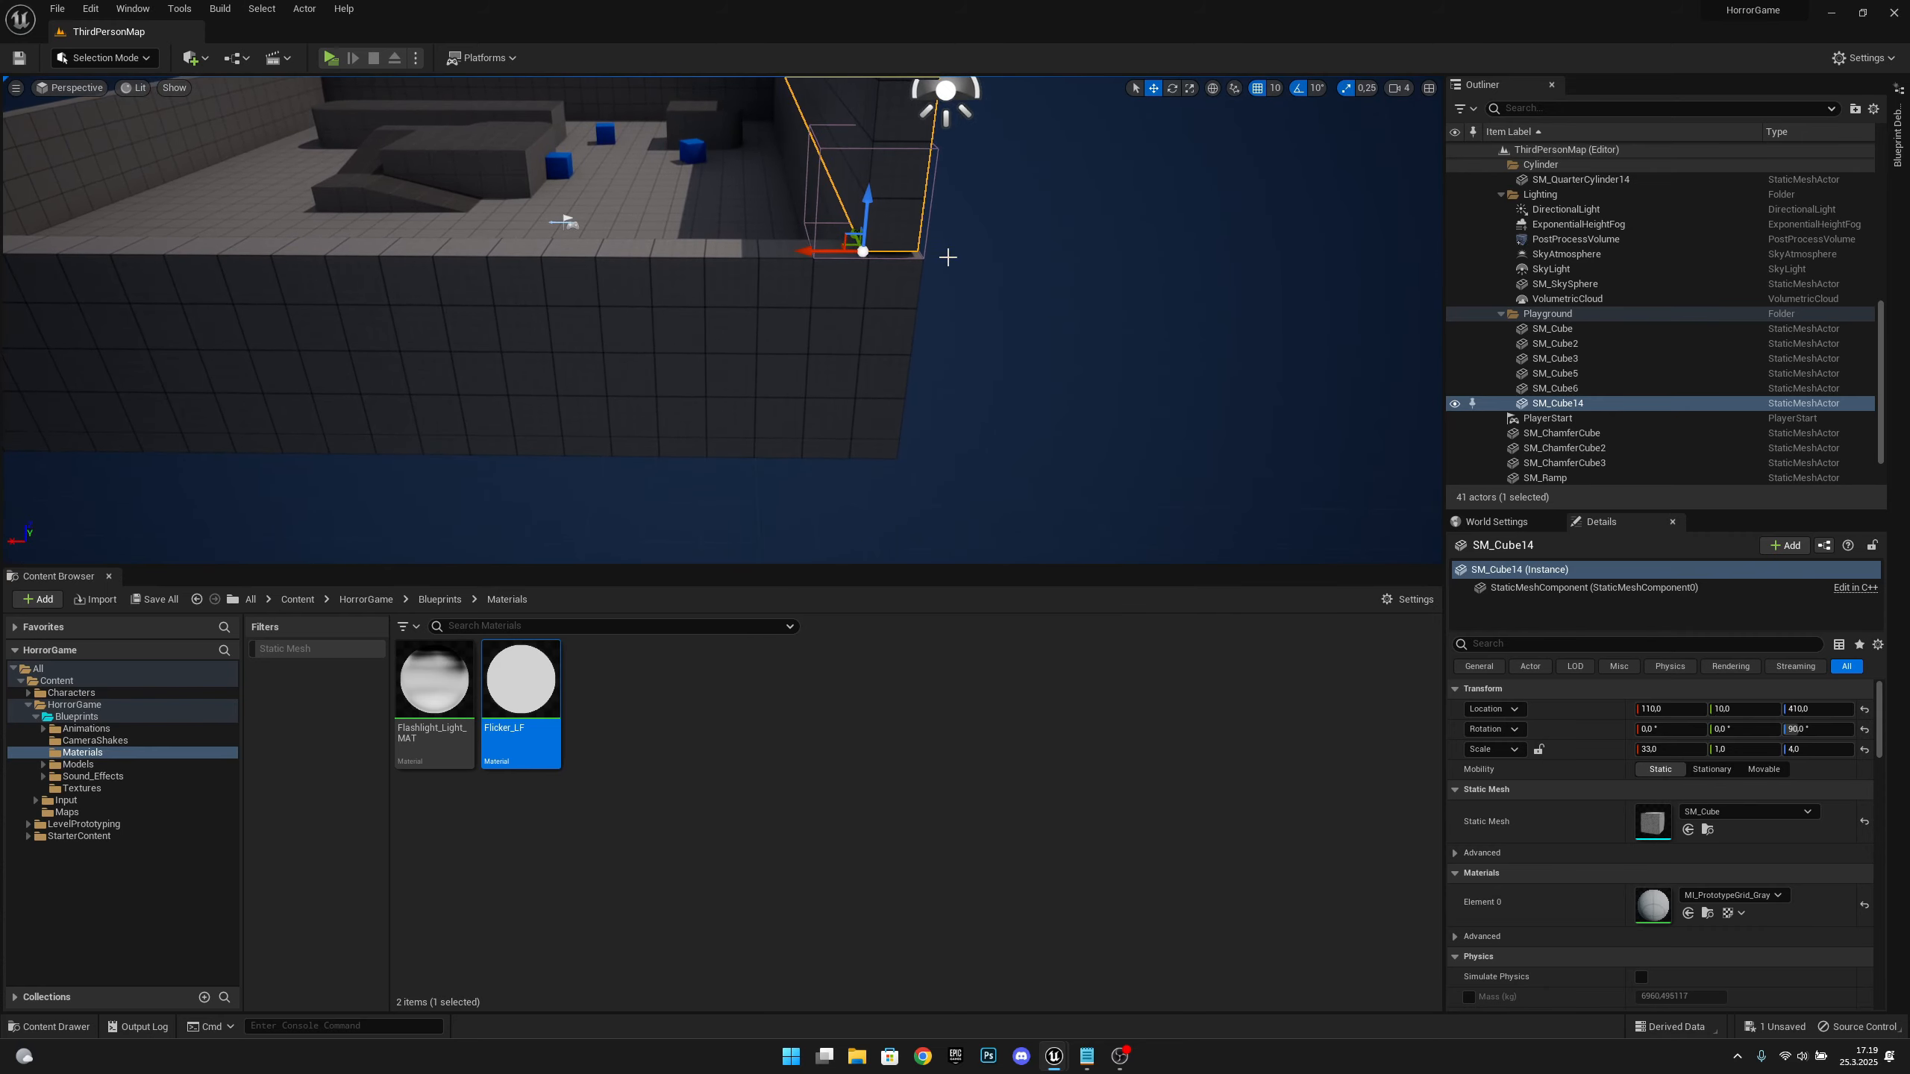
pyautogui.moveTo(854, 234); pyautogui.dragTo(857, 241)
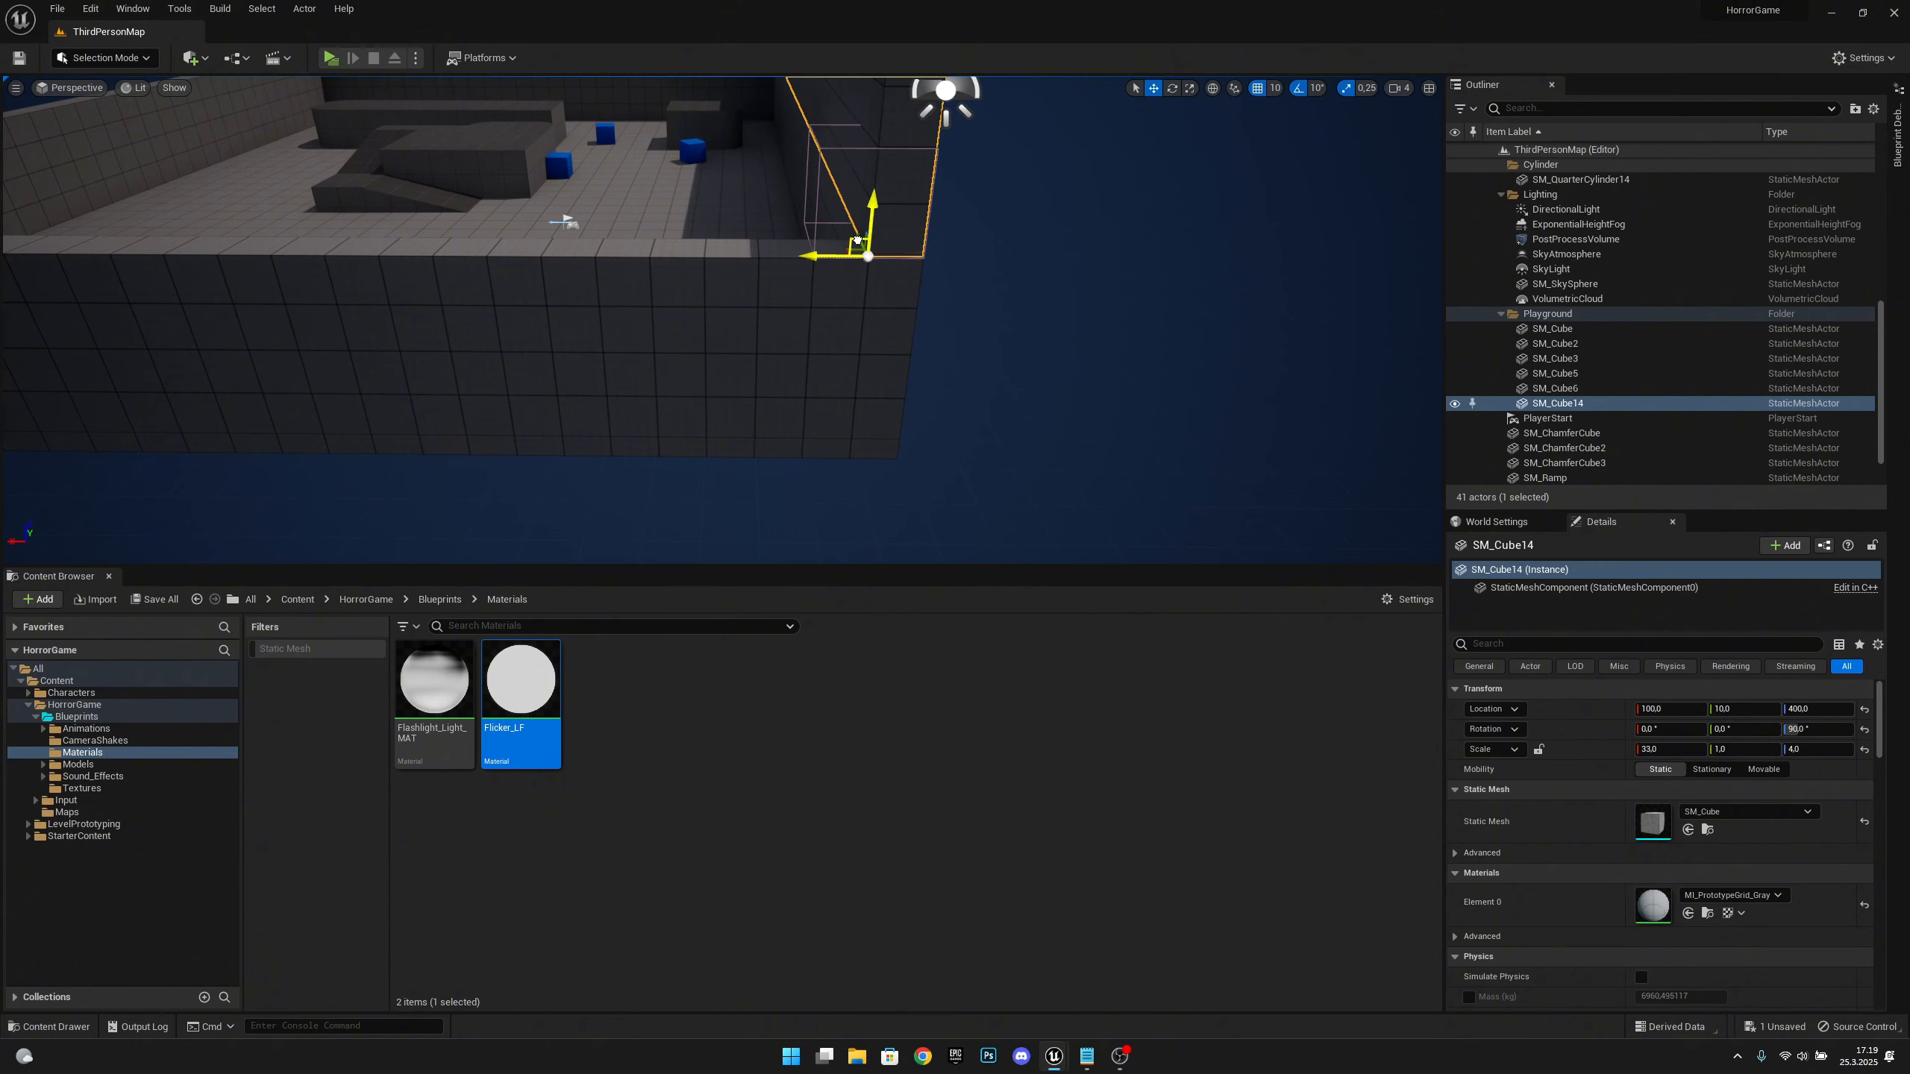
pyautogui.press('w')
pyautogui.moveTo(859, 242); pyautogui.dragTo(653, 230, button='right')
pyautogui.press('d')
pyautogui.press('s')
pyautogui.press('a')
pyautogui.moveTo(829, 358); pyautogui.dragTo(824, 358)
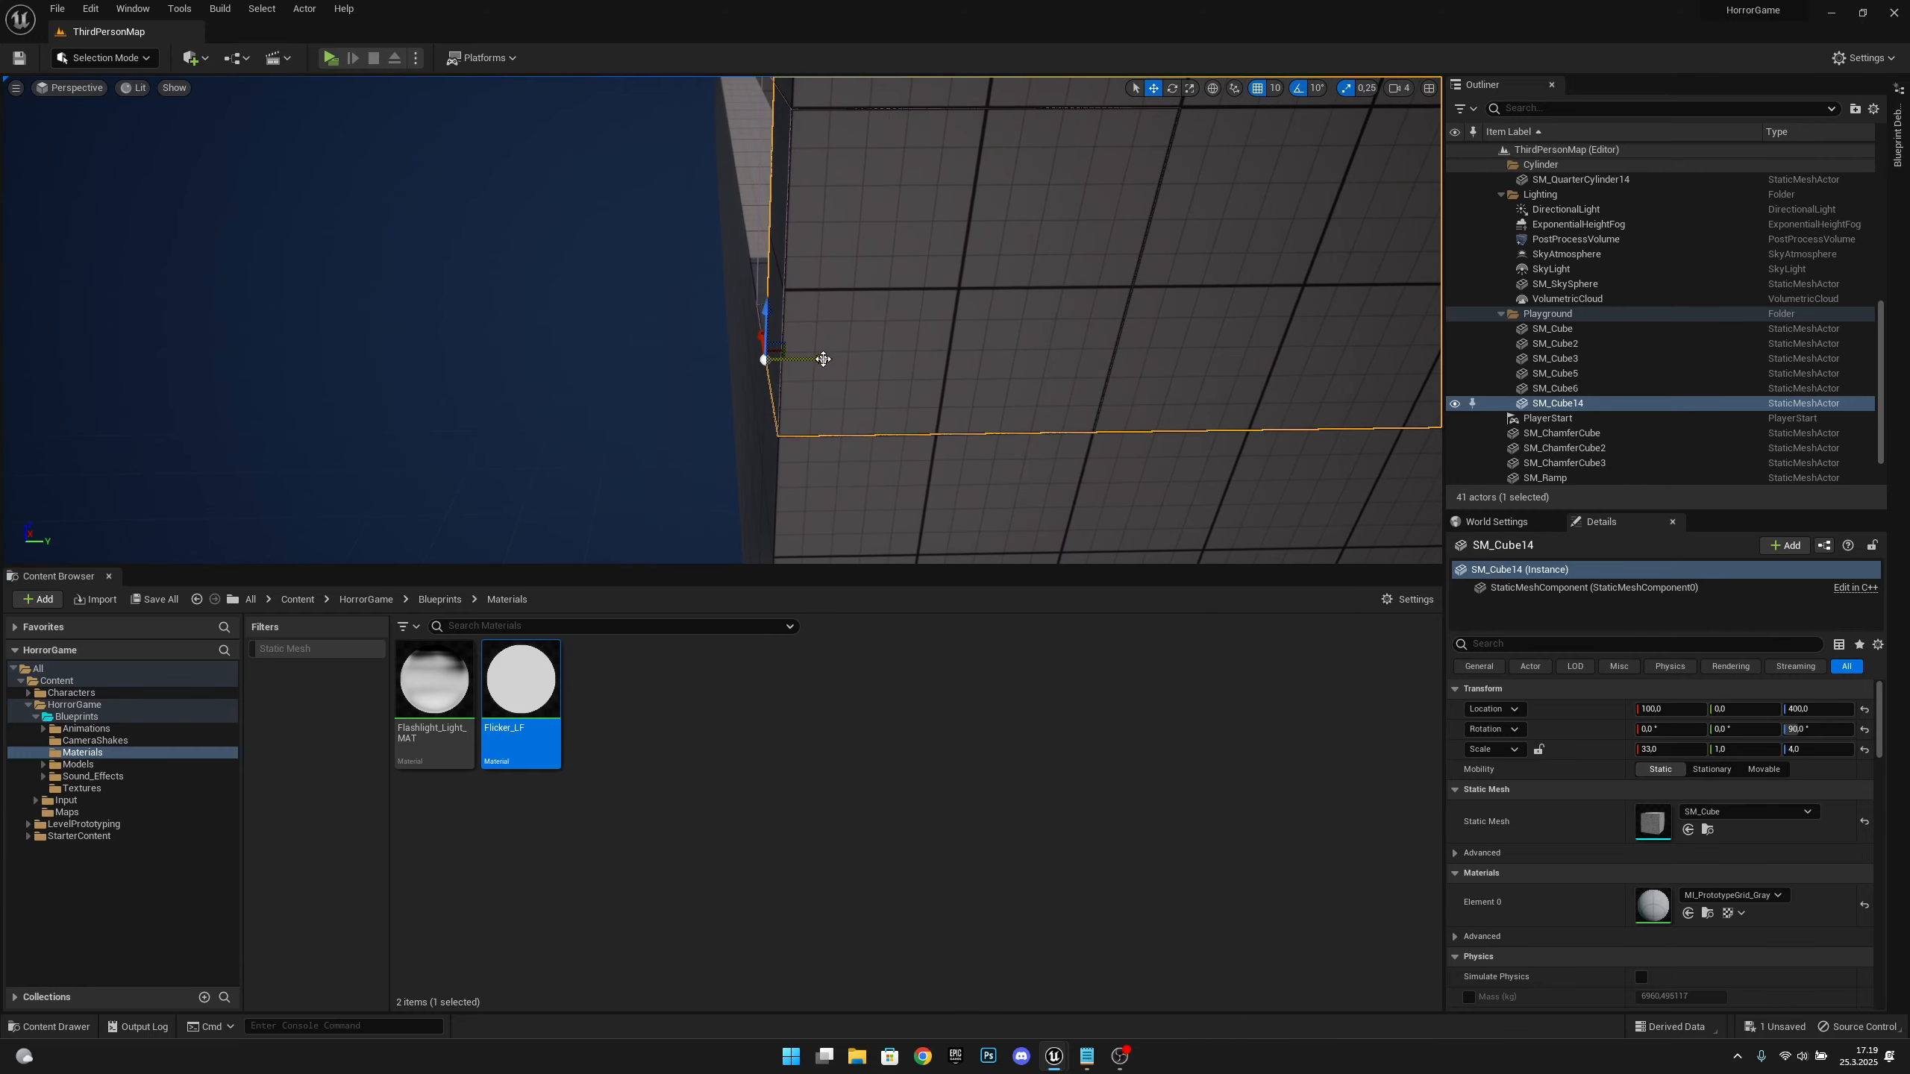
# Scale the duplicated wall to 6 in Y and 1 in Z, and shift it inward to X 600 as a roof
pyautogui.press('a')
pyautogui.press('s')
pyautogui.moveTo(823, 359)
pyautogui.mouseDown(button='right')
pyautogui.moveTo(1012, 361)
pyautogui.moveTo(1052, 406)
pyautogui.moveTo(835, 349)
pyautogui.mouseUp(button='right')
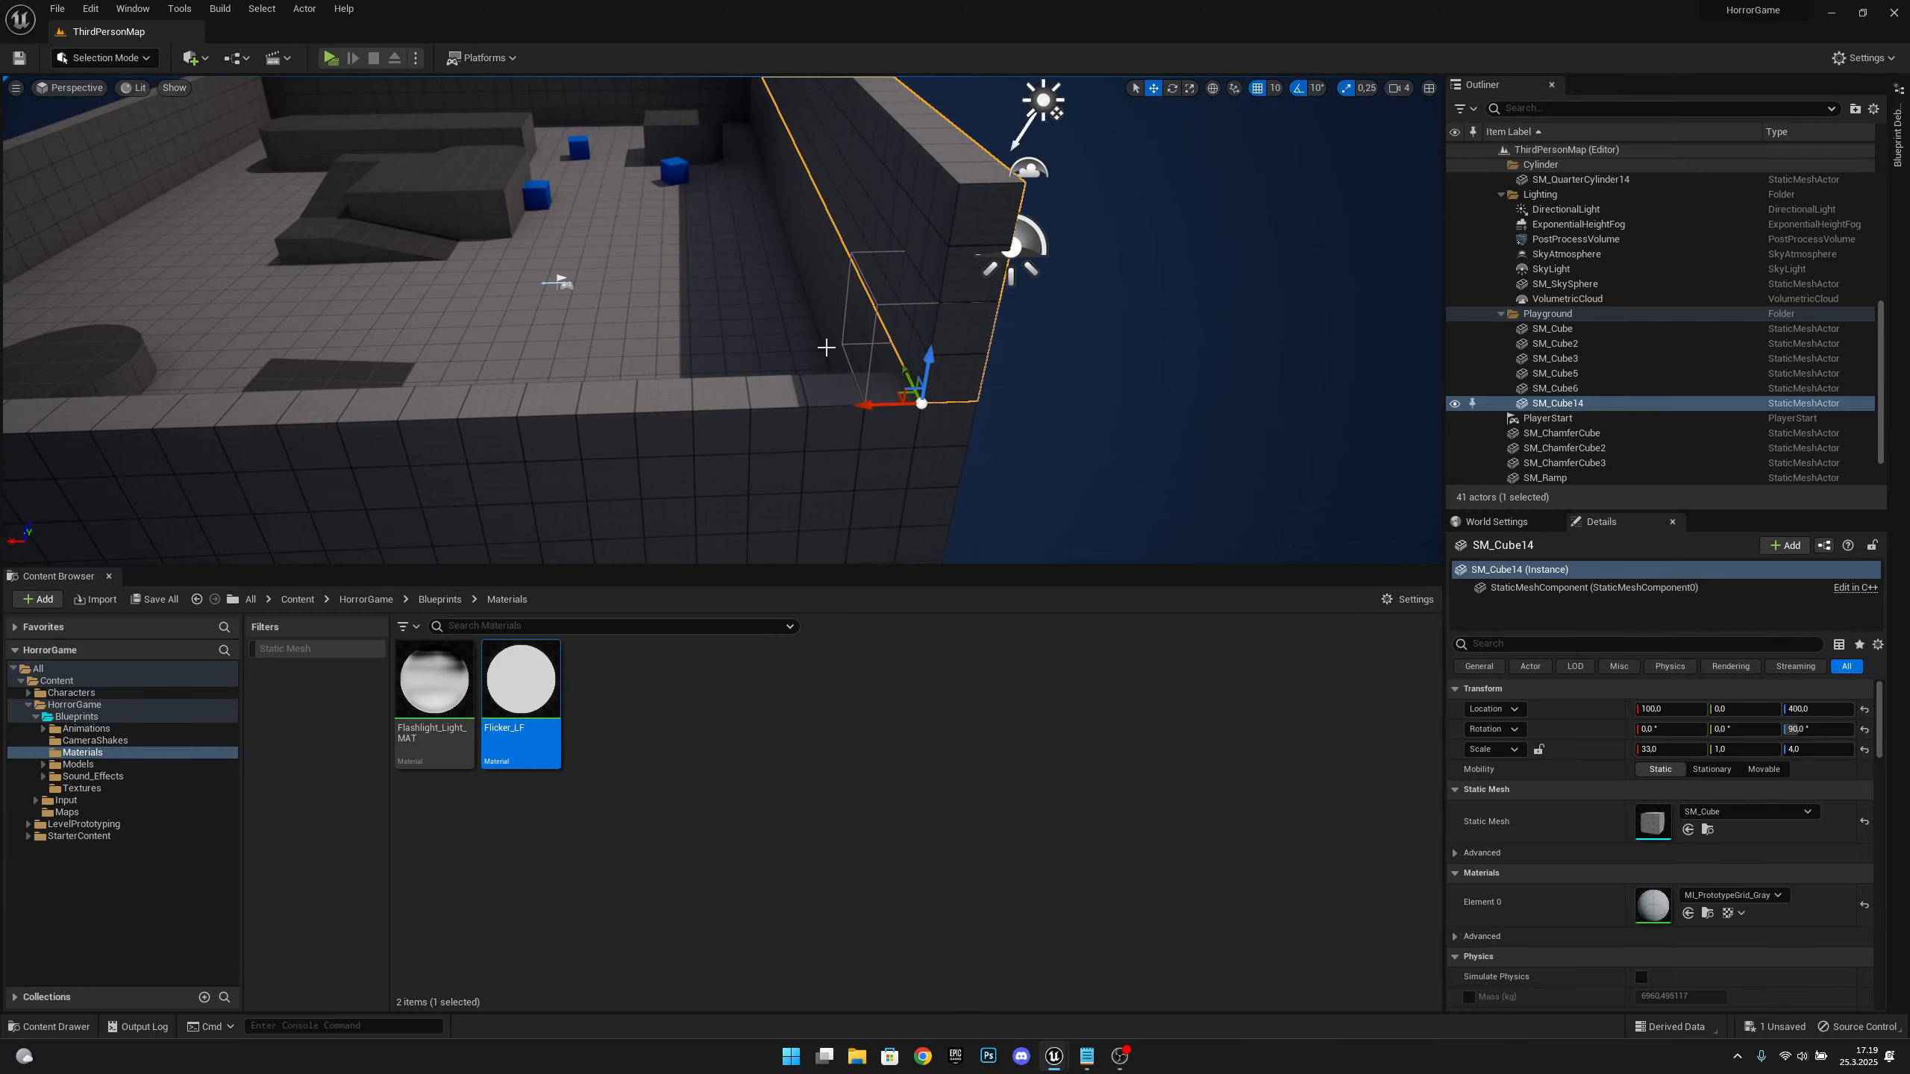
pyautogui.press('r')
pyautogui.moveTo(971, 403); pyautogui.dragTo(1043, 402)
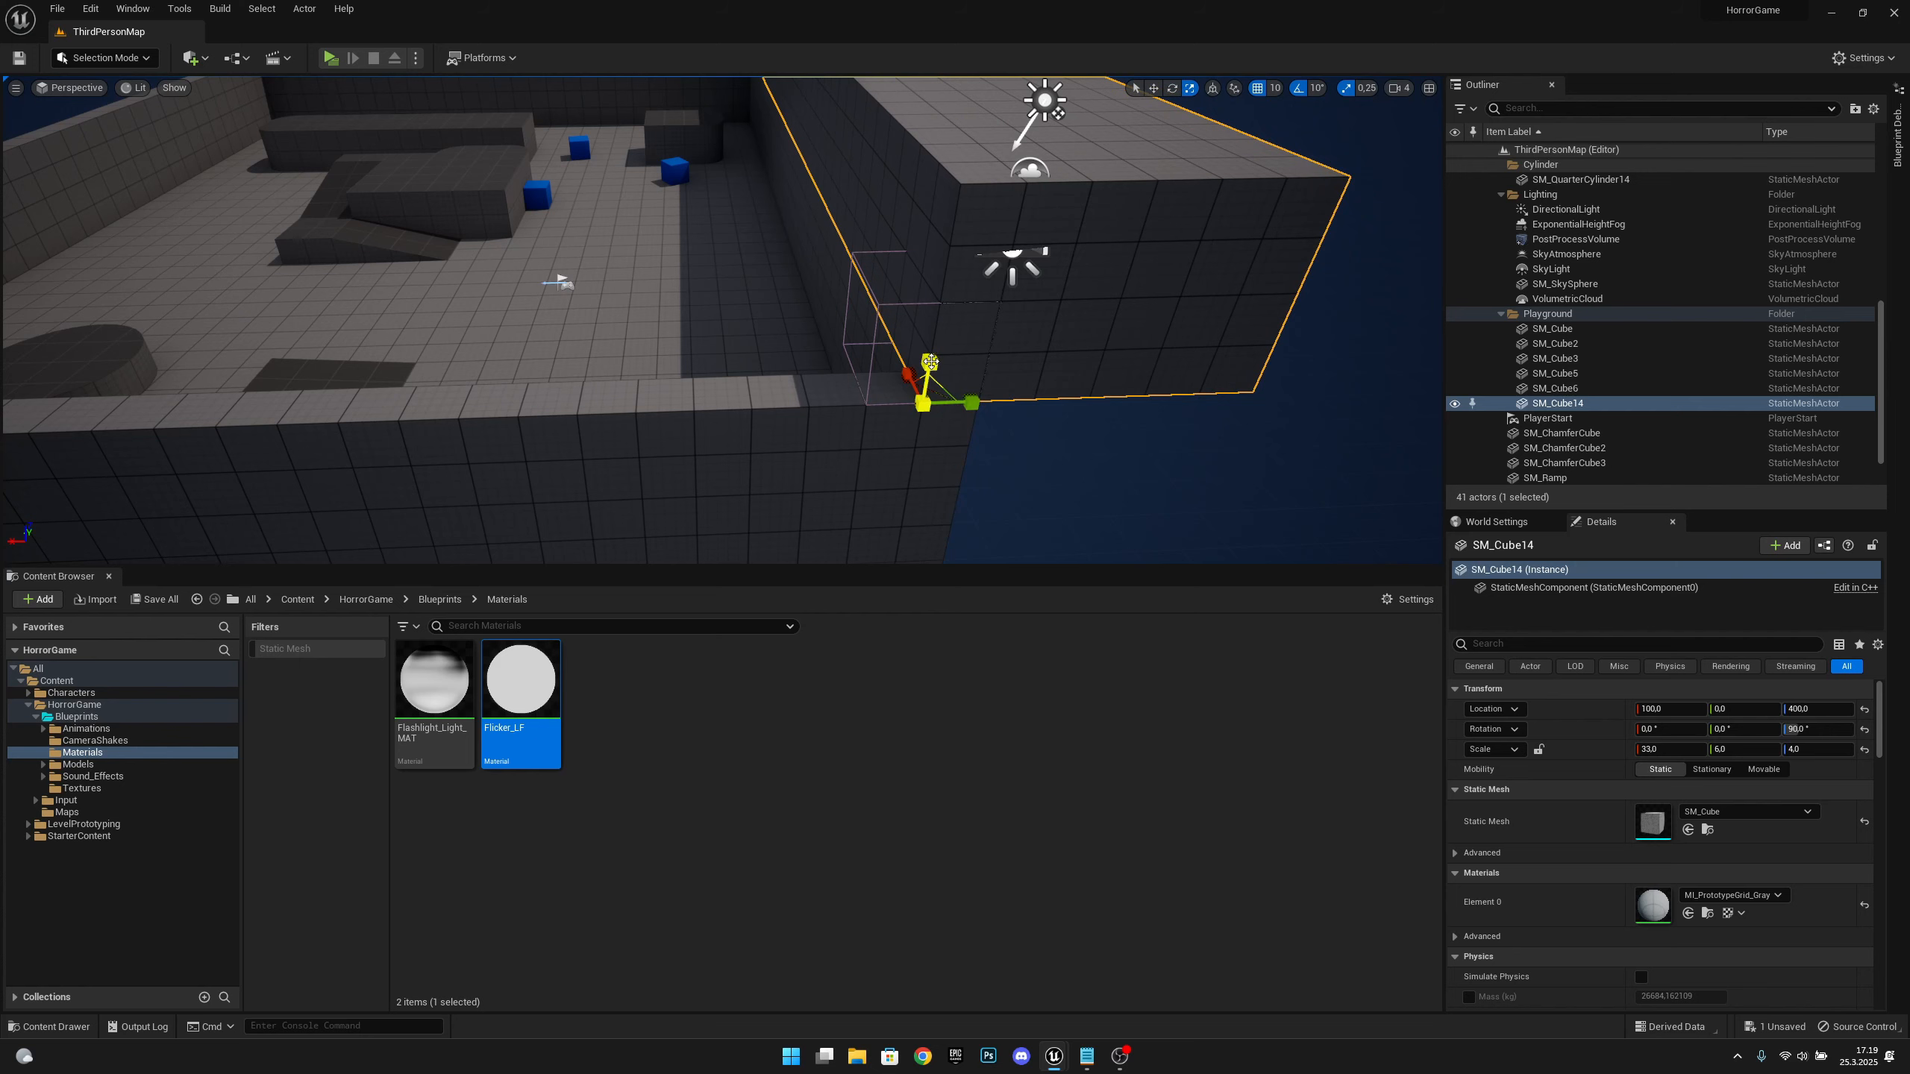
pyautogui.moveTo(930, 362); pyautogui.dragTo(930, 391)
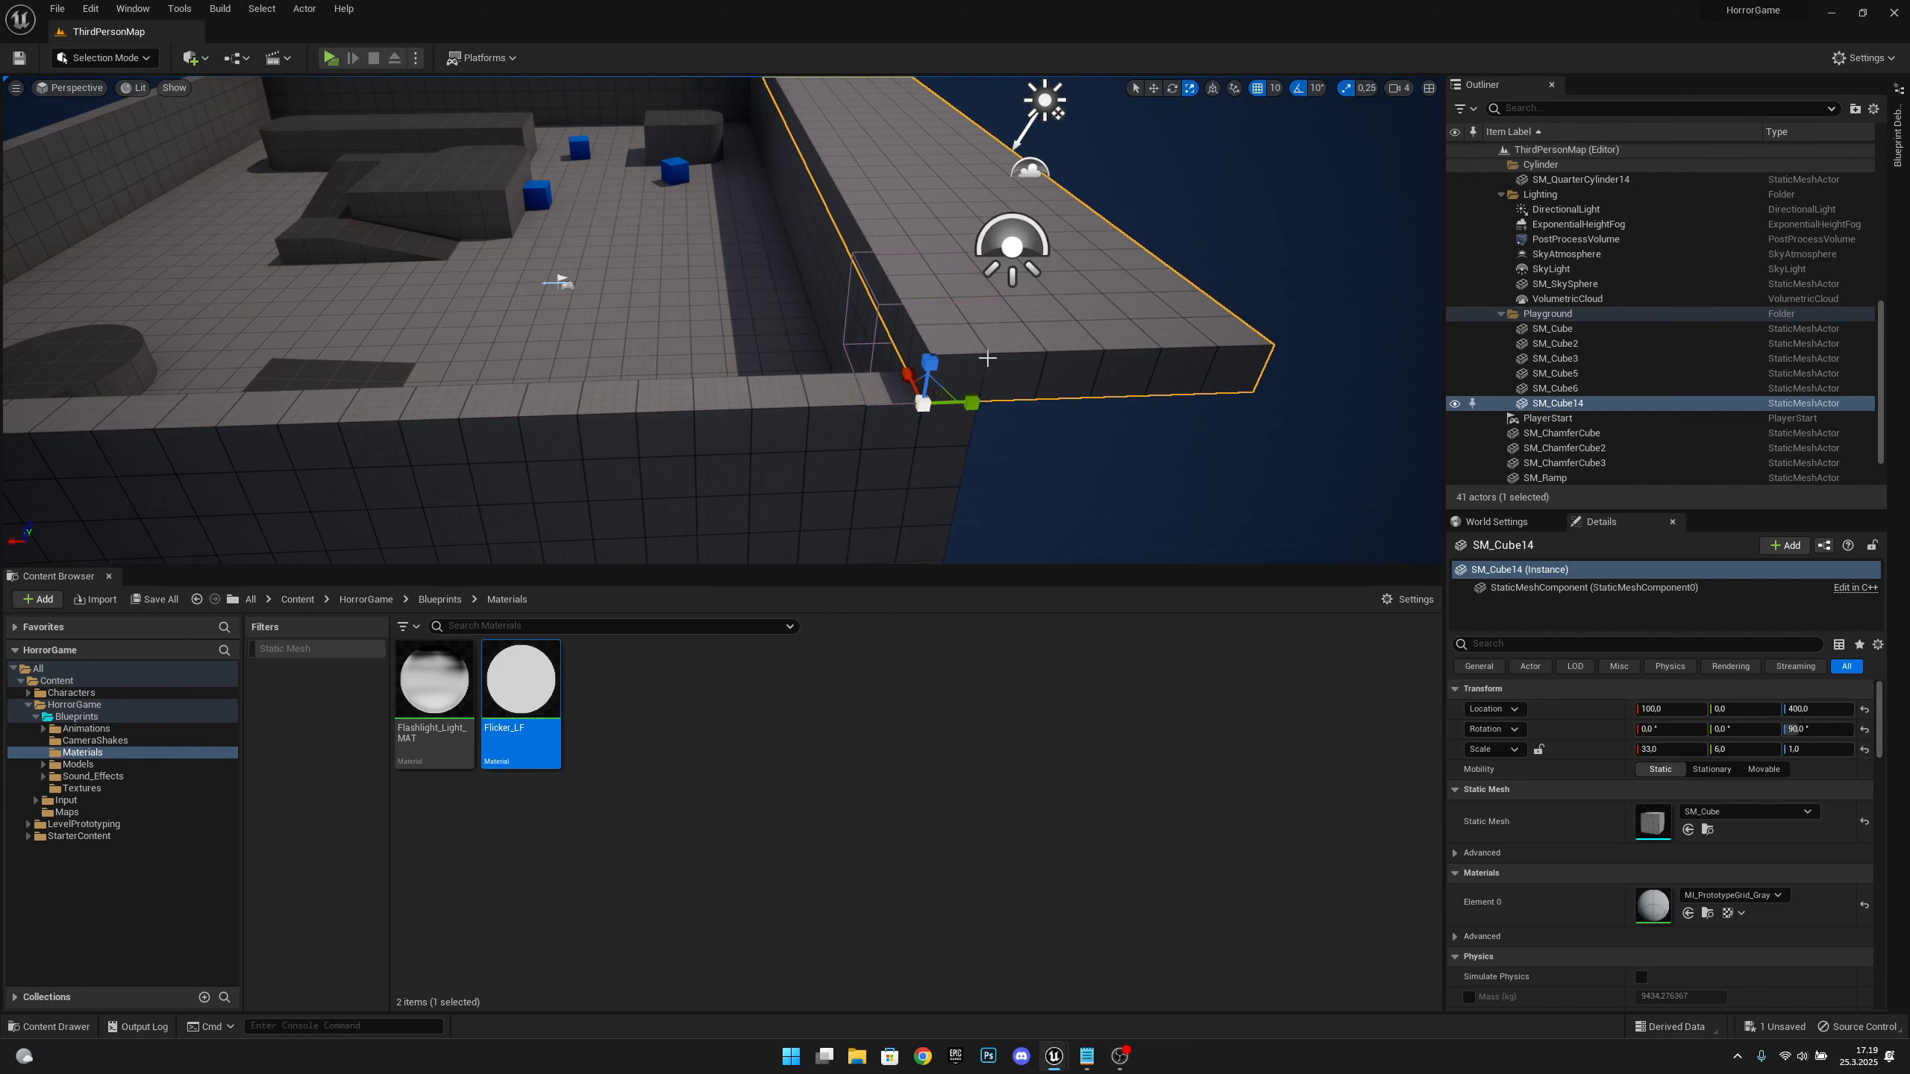
pyautogui.press('w')
pyautogui.moveTo(885, 406); pyautogui.dragTo(599, 425)
# Add a spot light to the level in the dark area beneath the roof slab
pyautogui.press('a')
pyautogui.moveTo(615, 411); pyautogui.dragTo(676, 376, button='right')
pyautogui.press('s')
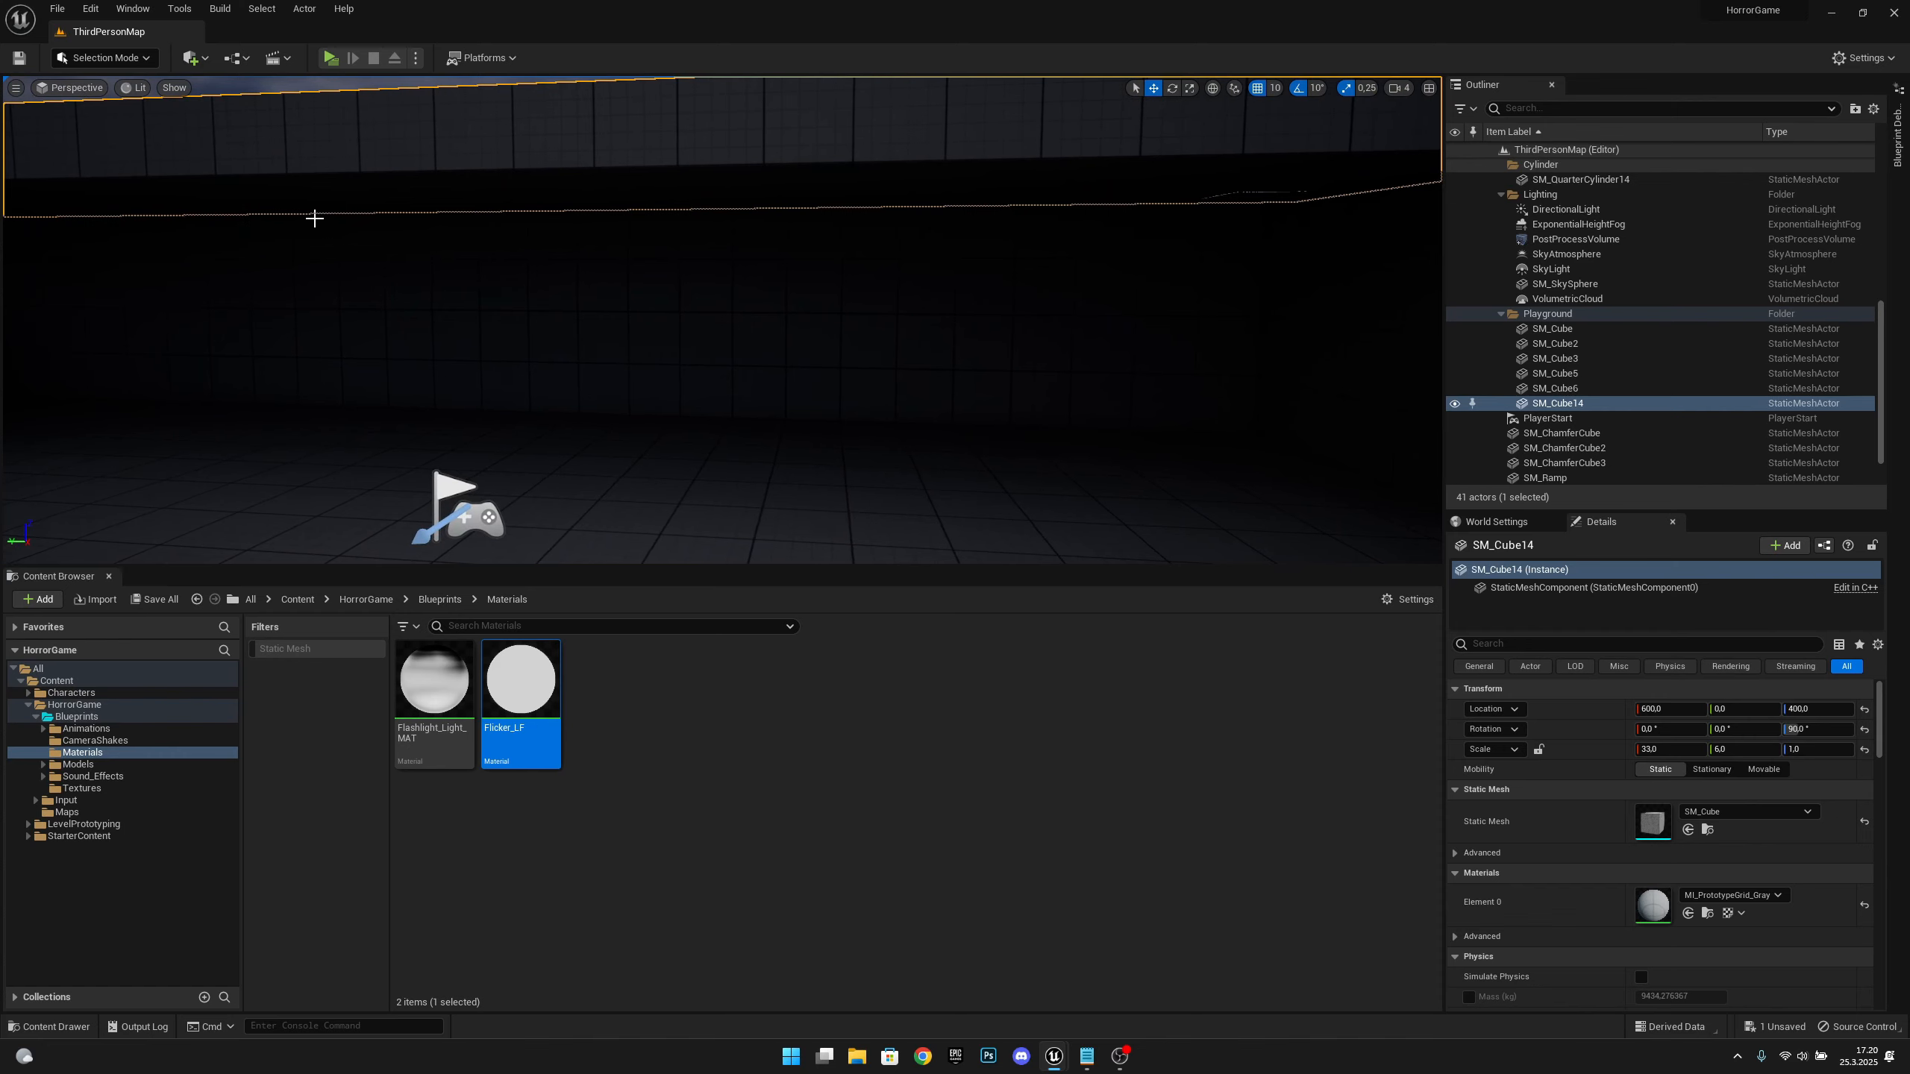
pyautogui.click(192, 60)
pyautogui.write('s')
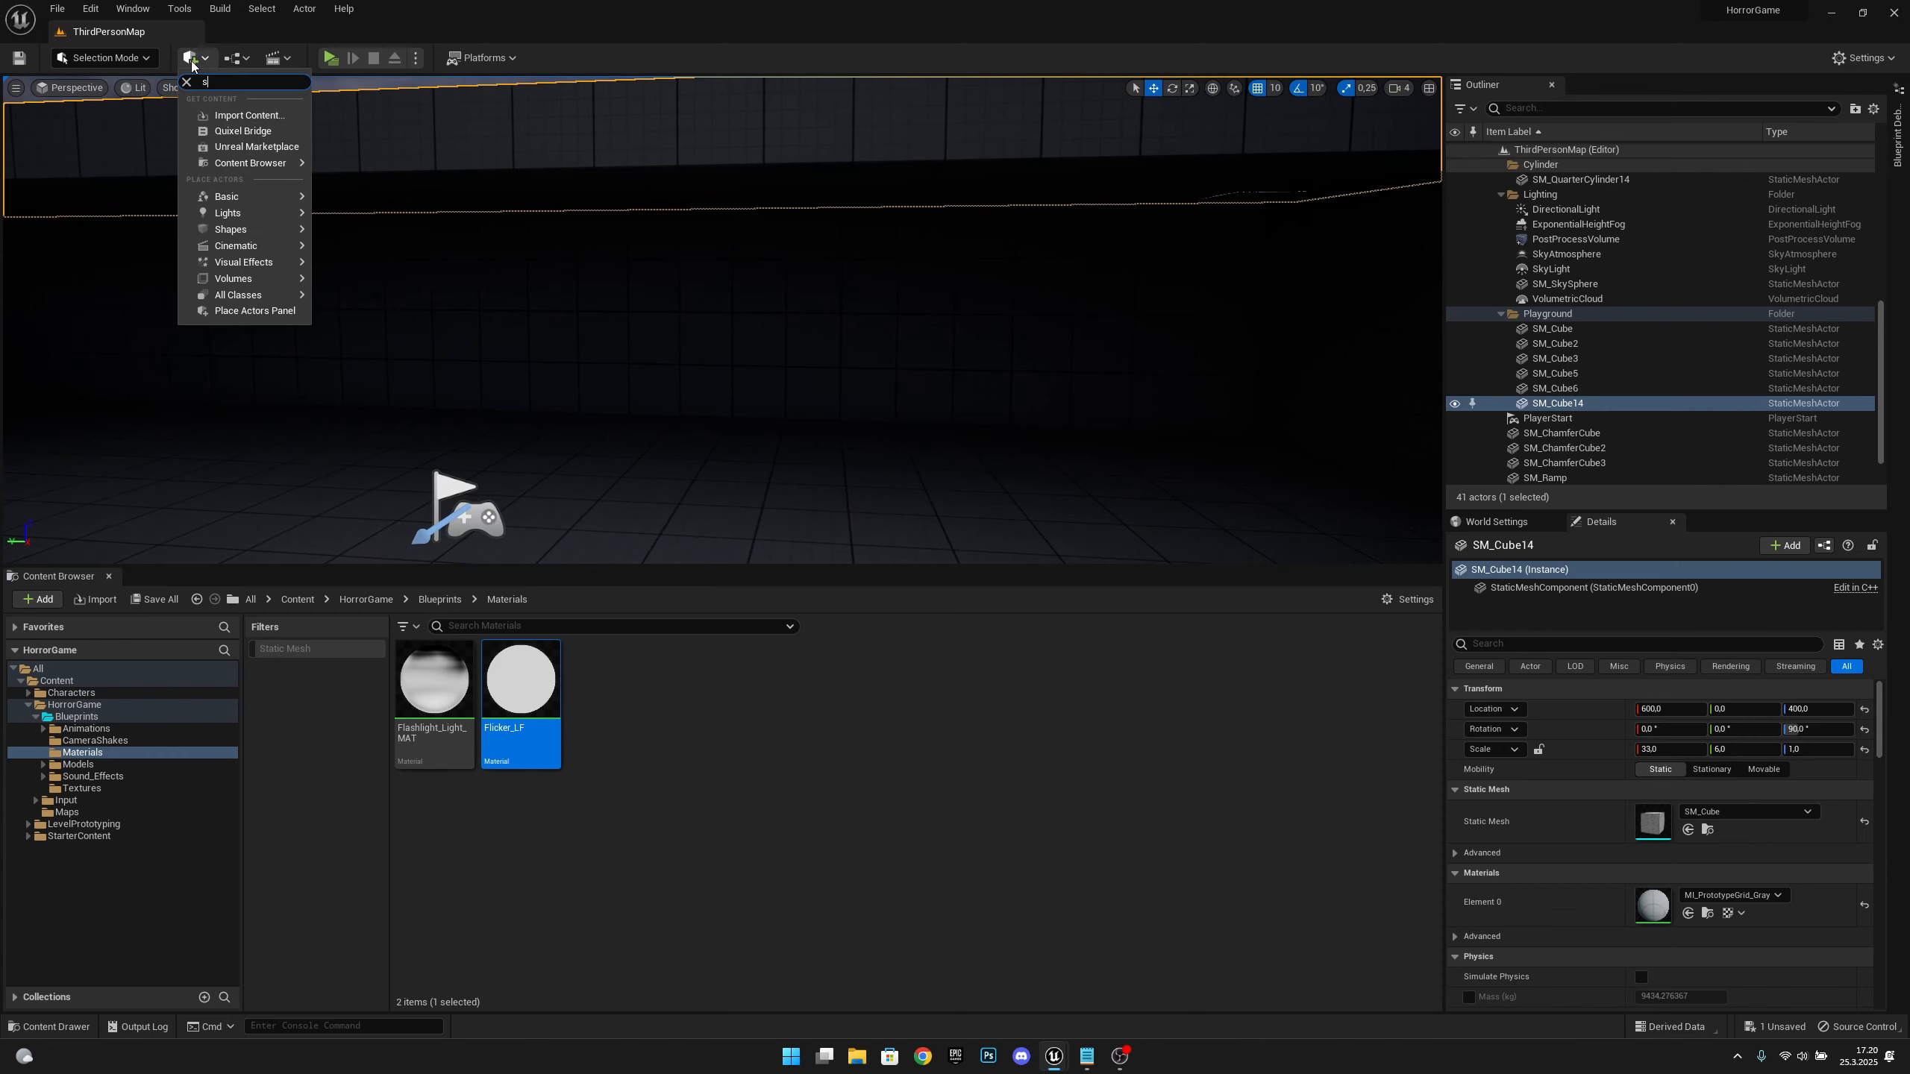
pyautogui.write('potlight')
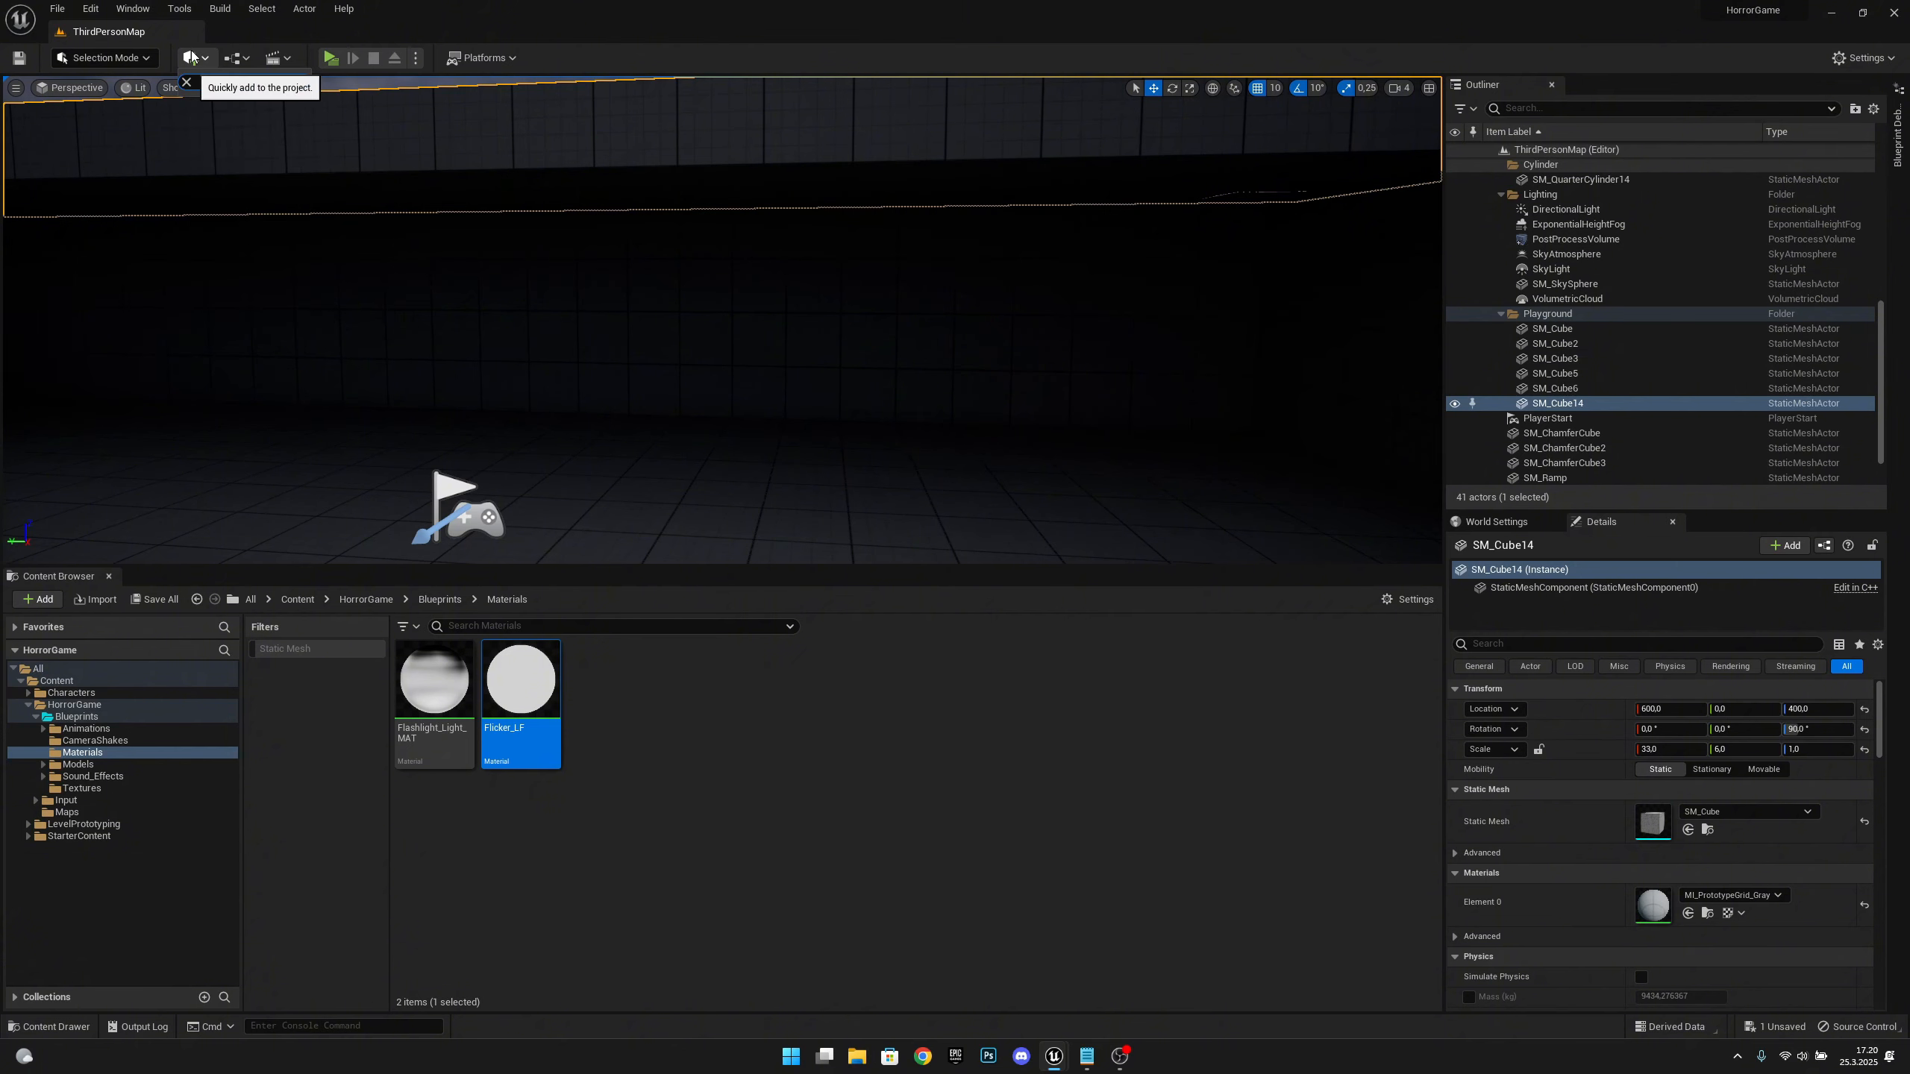
pyautogui.click(284, 108)
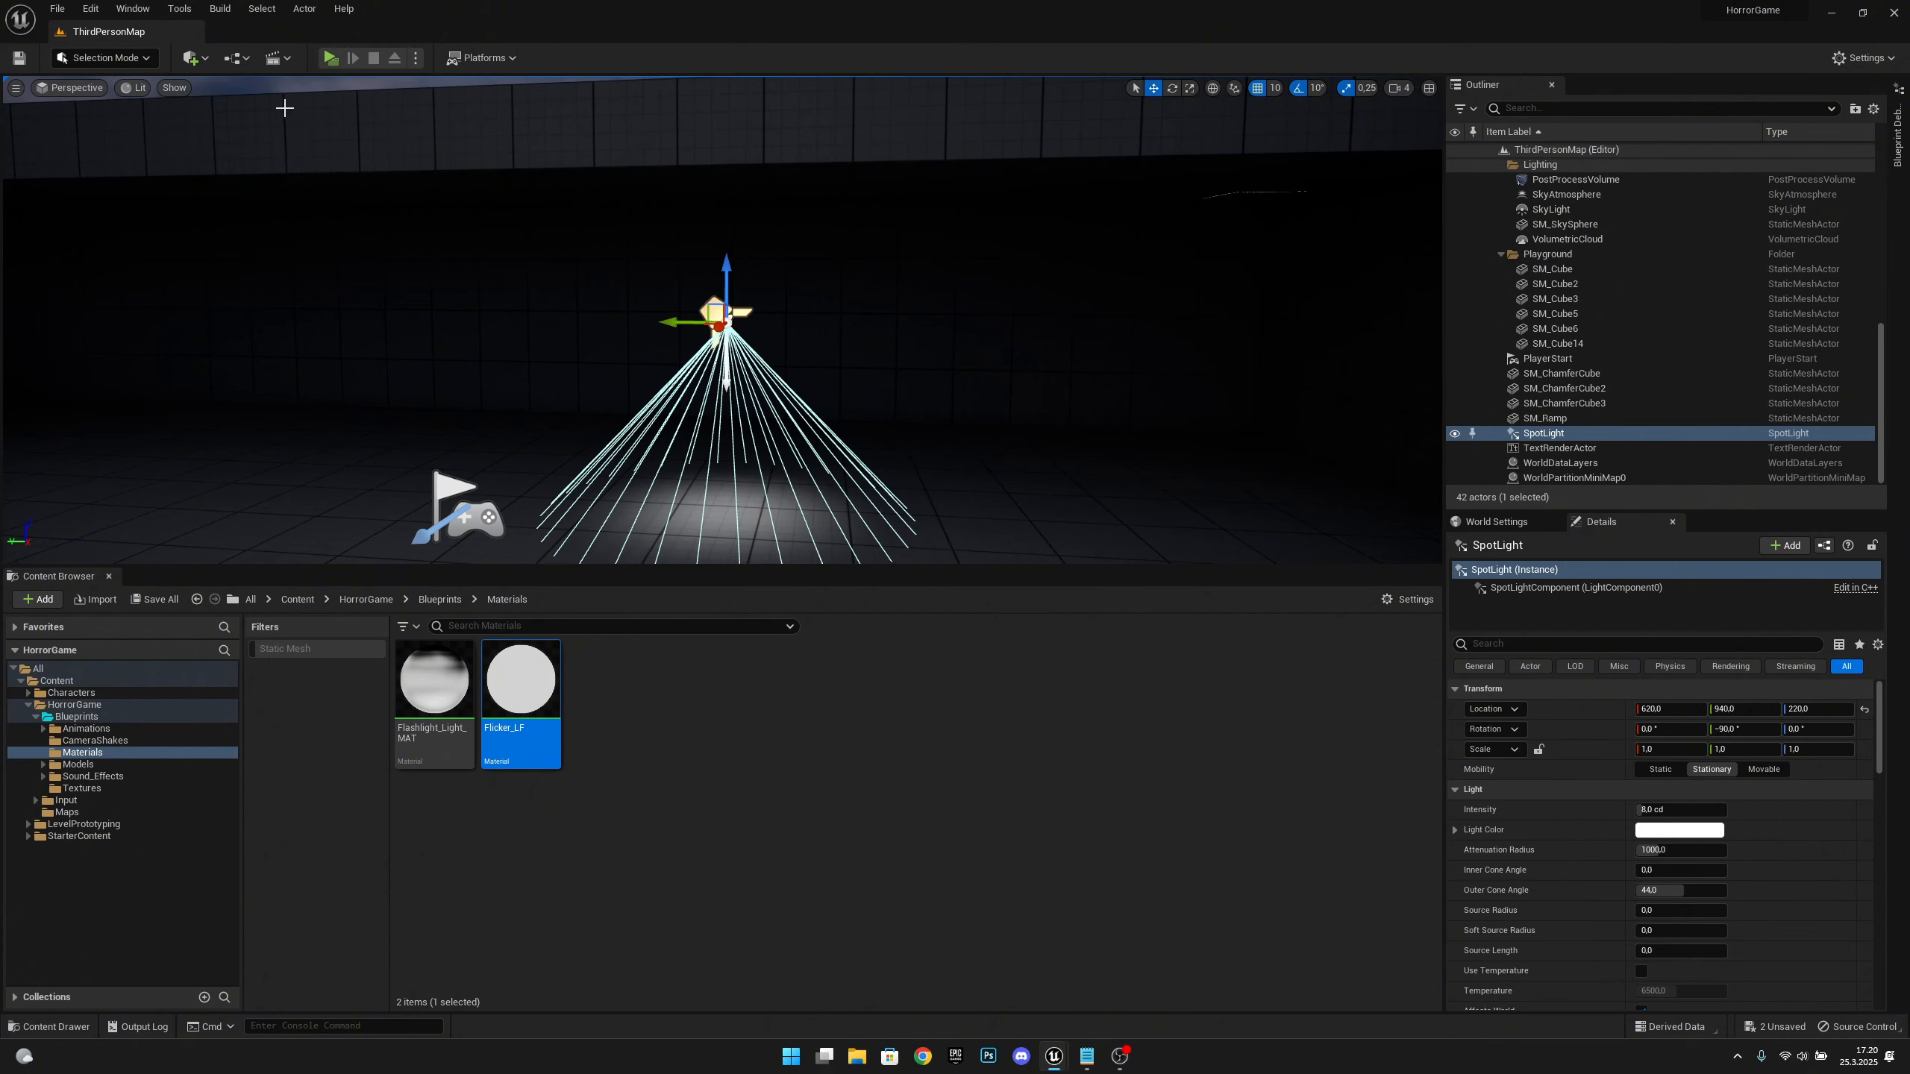
# Move the spot light up near the roof slab, to location about 480, 1010, 340
pyautogui.moveTo(842, 324); pyautogui.dragTo(821, 346, button='right')
pyautogui.moveTo(722, 320); pyautogui.dragTo(556, 331, button='right')
pyautogui.moveTo(779, 281); pyautogui.dragTo(782, 219)
pyautogui.moveTo(782, 219)
pyautogui.mouseDown(button='right')
pyautogui.moveTo(752, 249)
pyautogui.moveTo(722, 226)
pyautogui.moveTo(752, 241)
pyautogui.mouseUp(button='right')
# Raise the spot light's intensity to about 32,2 cd and narrow its outer cone angle to about 35,8
pyautogui.scroll(-5, 947, 376)
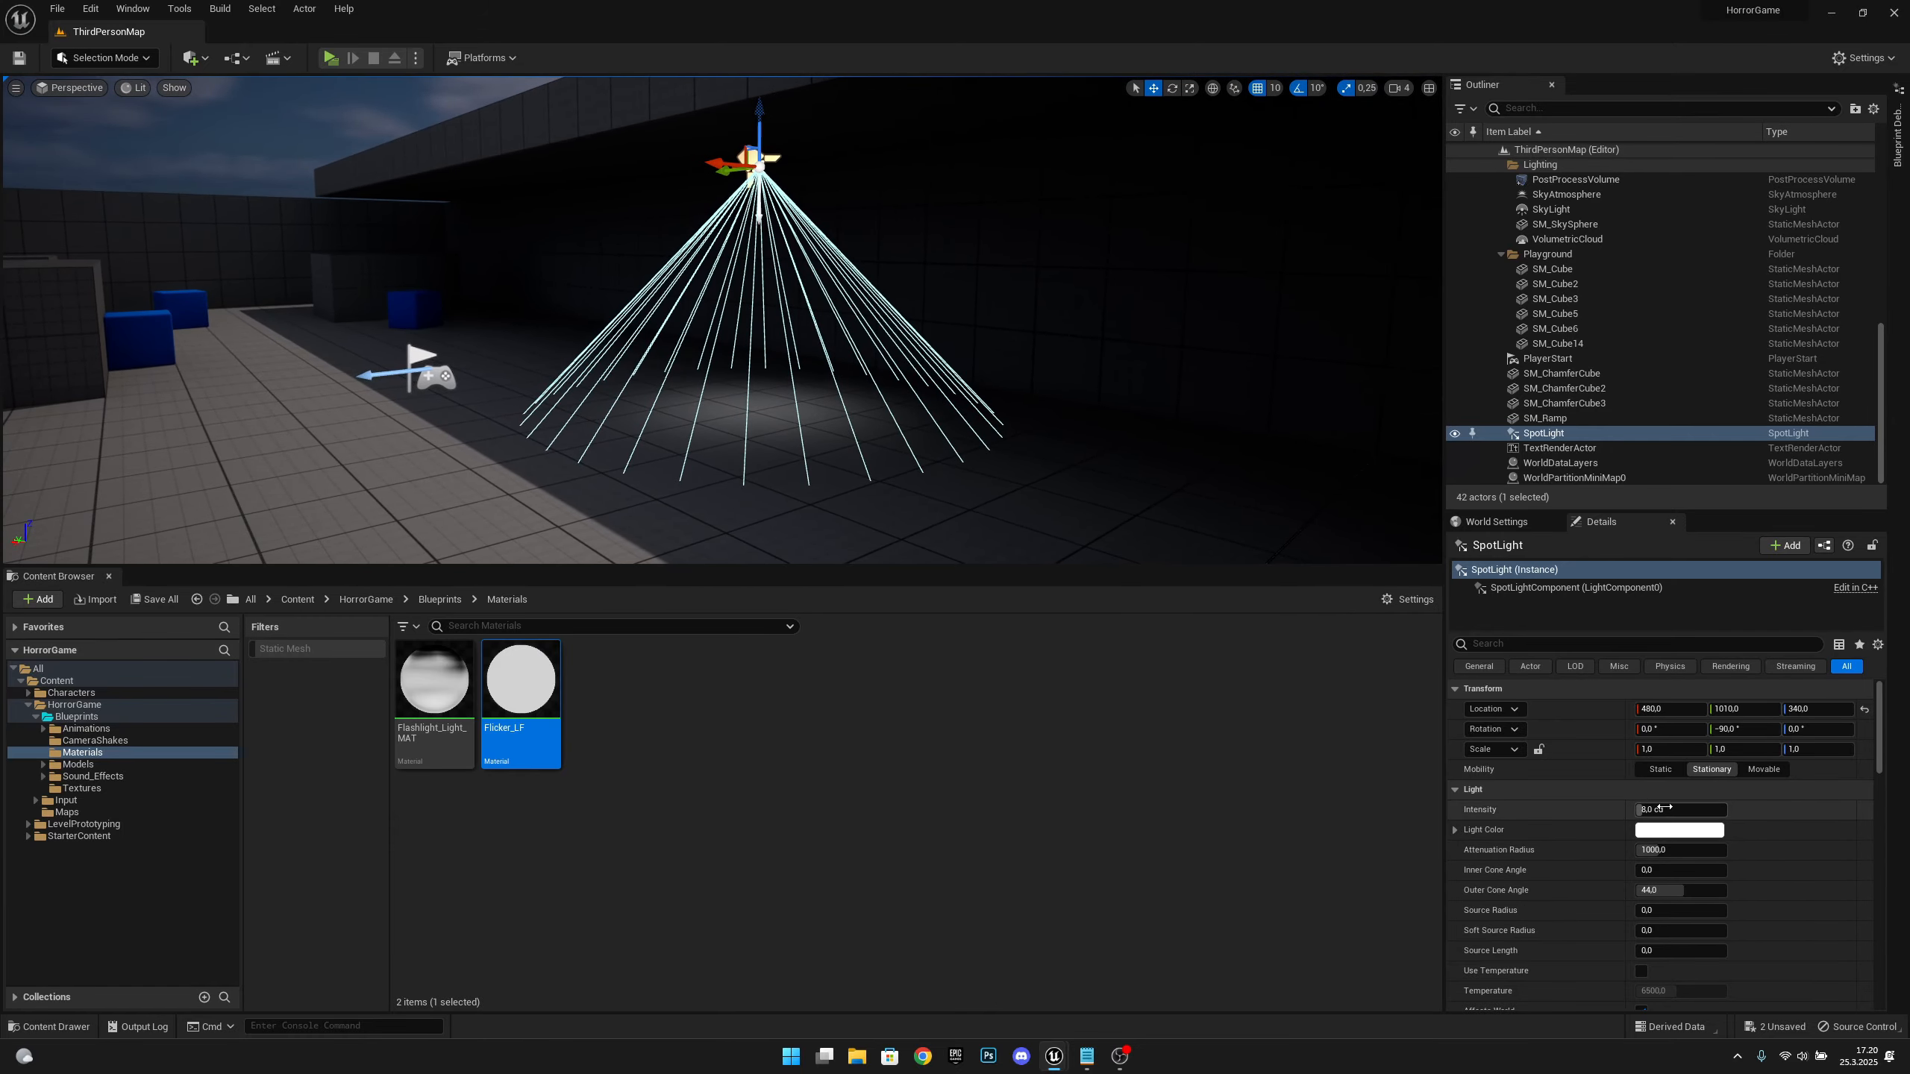
pyautogui.moveTo(1651, 809); pyautogui.dragTo(1751, 809)
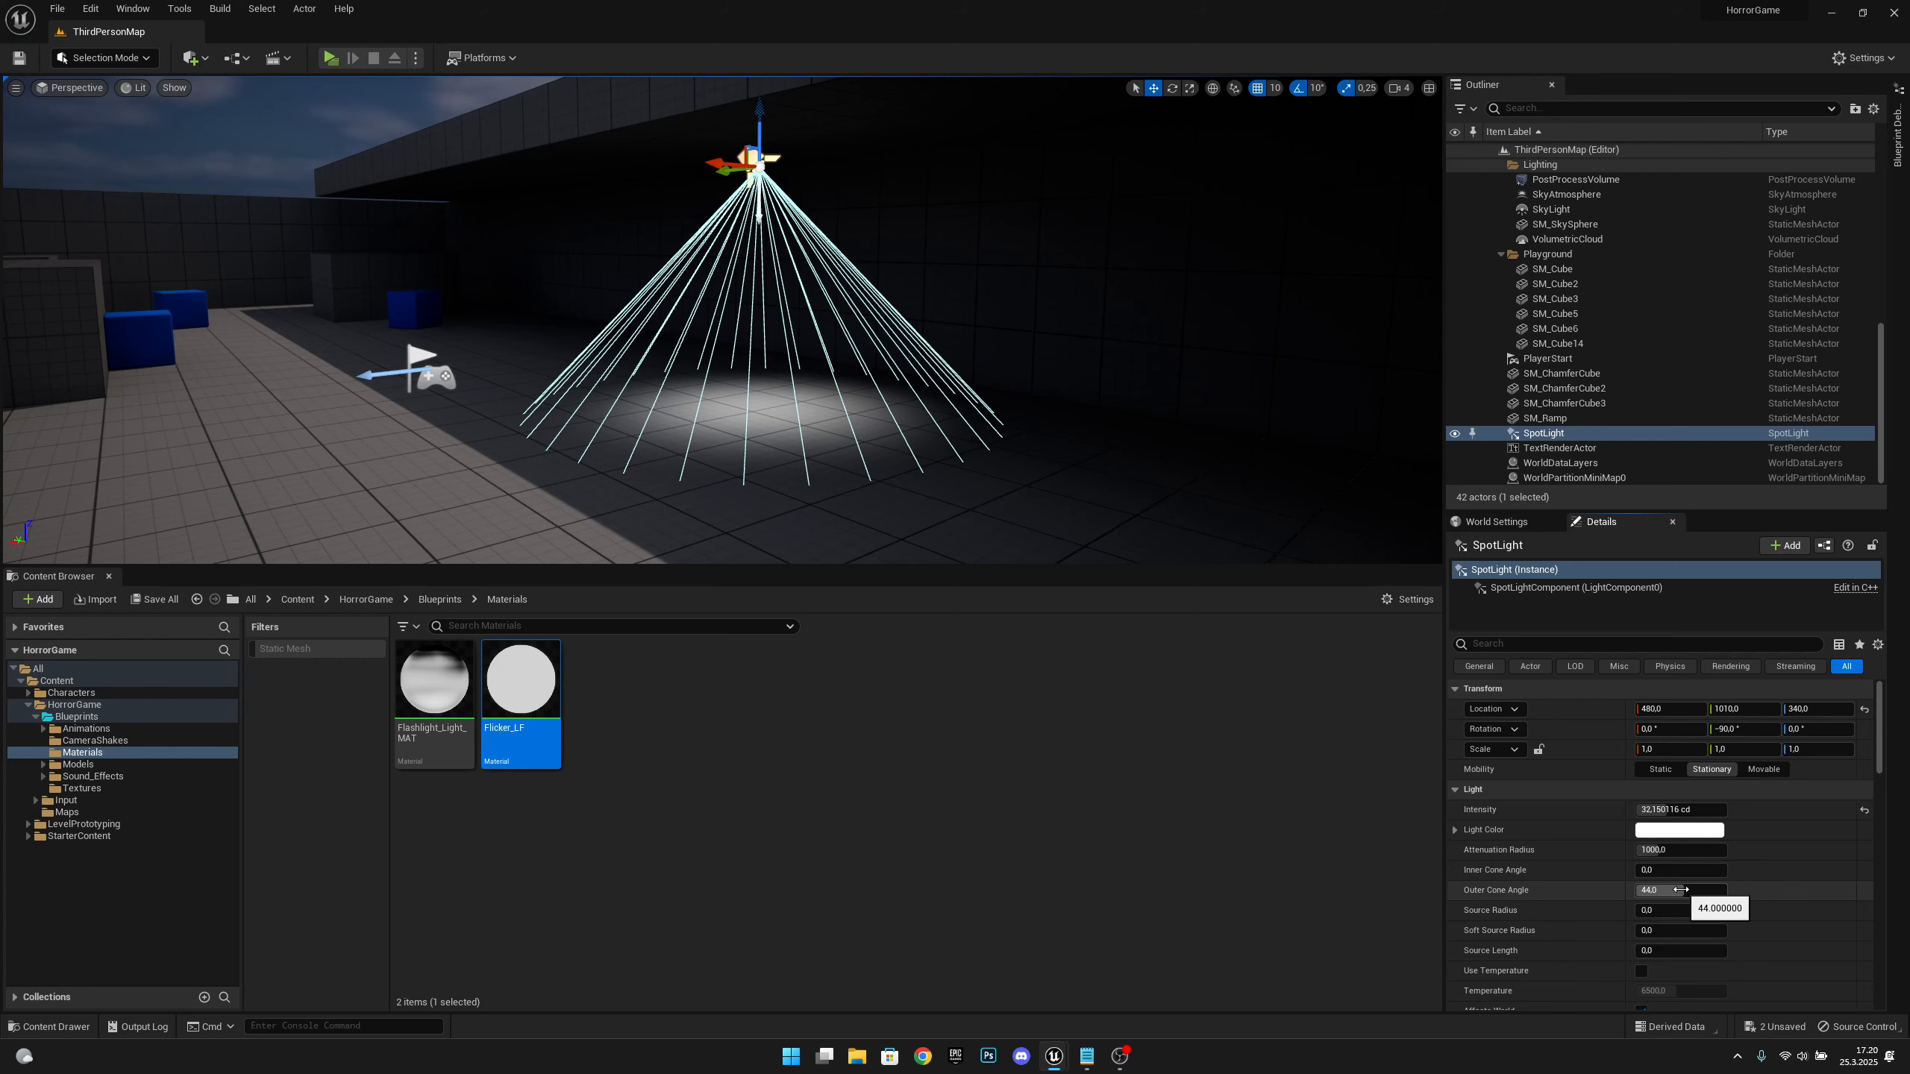
pyautogui.moveTo(1694, 889); pyautogui.dragTo(1679, 889)
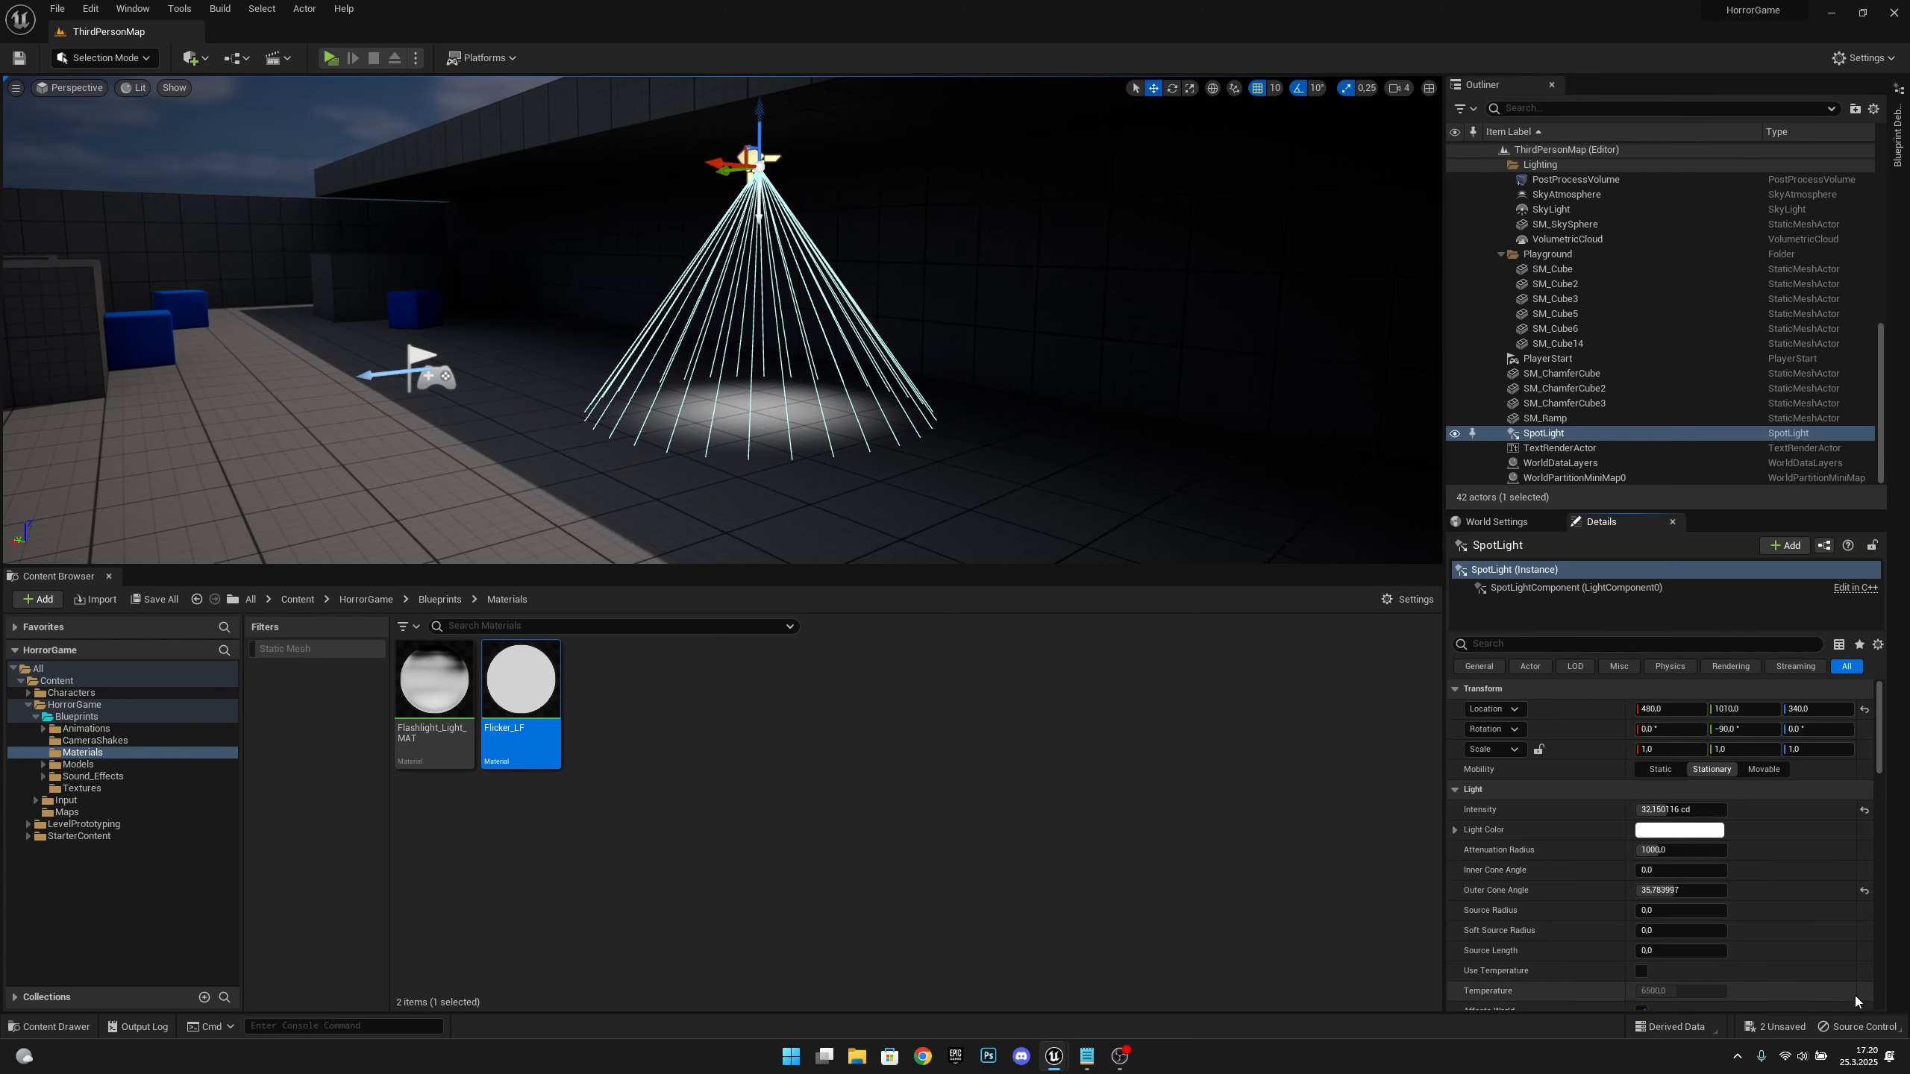
pyautogui.scroll(-5, 1743, 893)
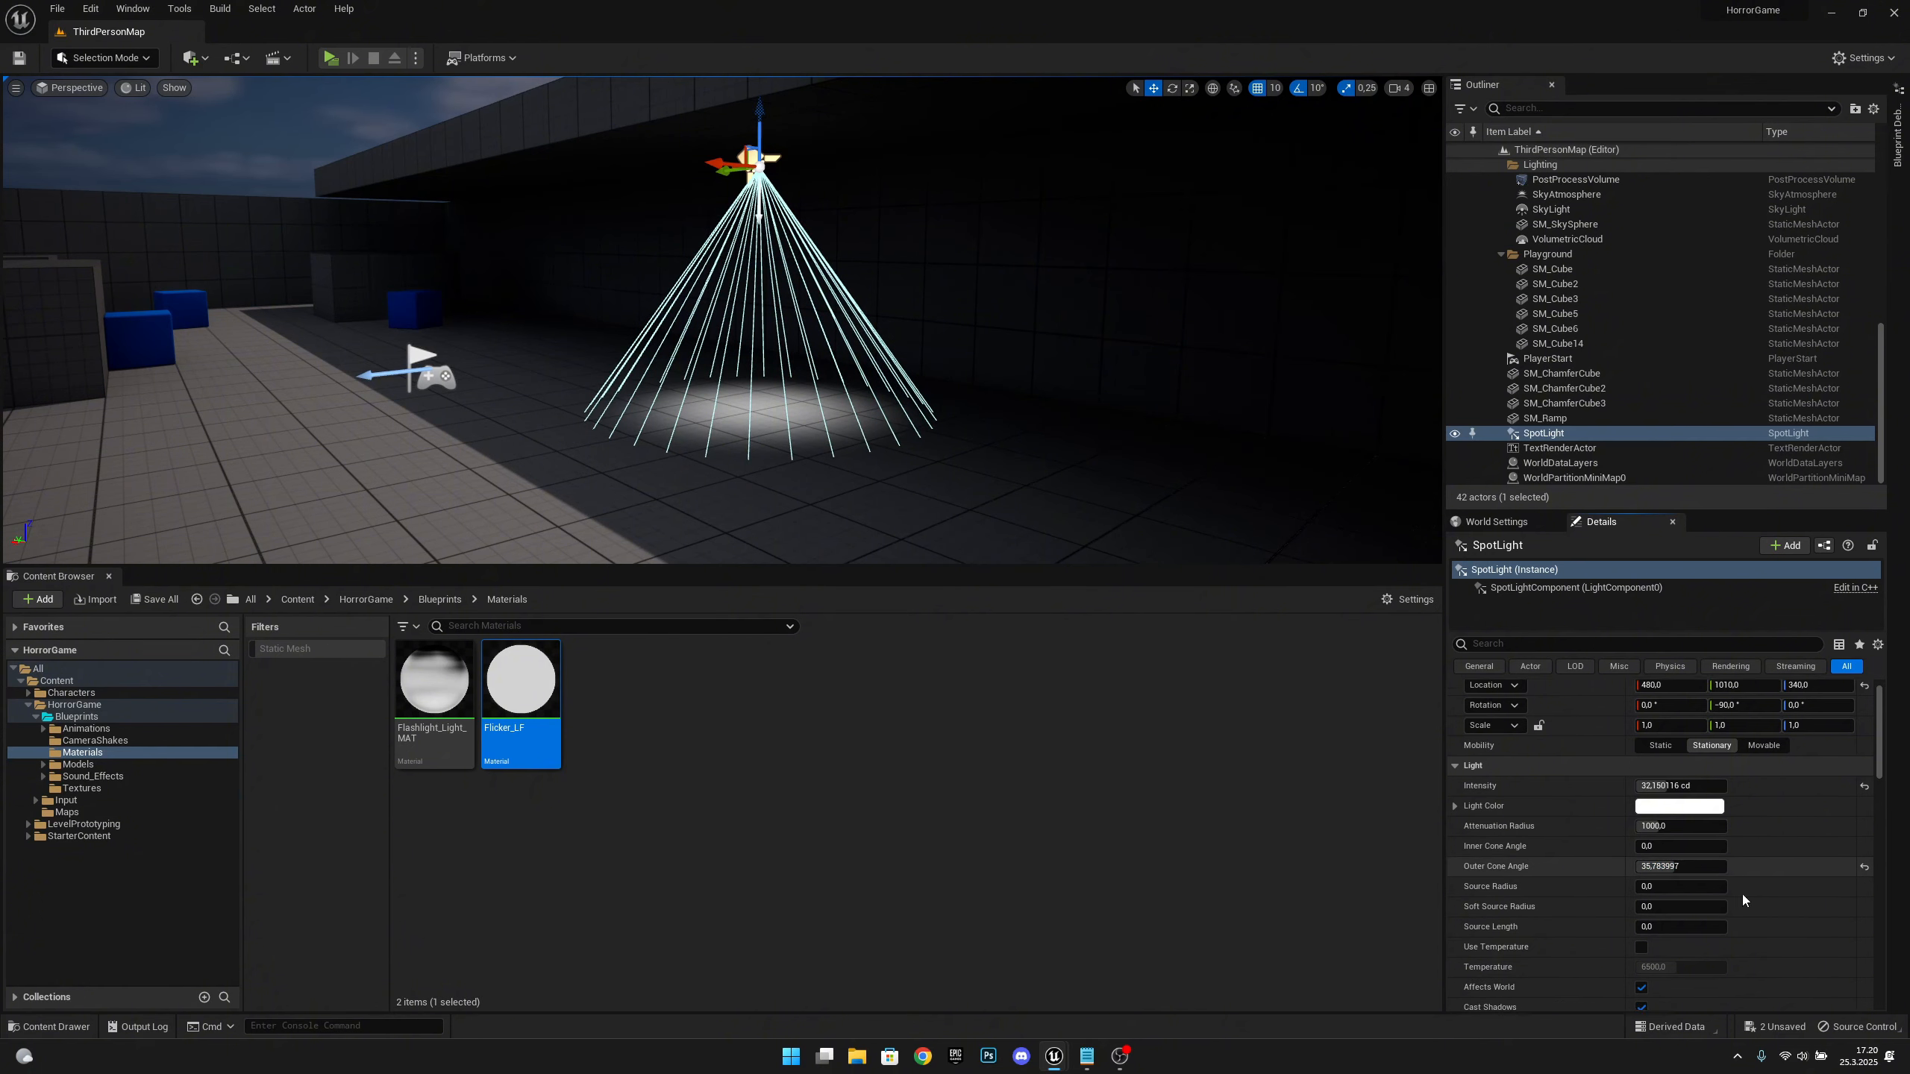
pyautogui.scroll(-6, 1741, 893)
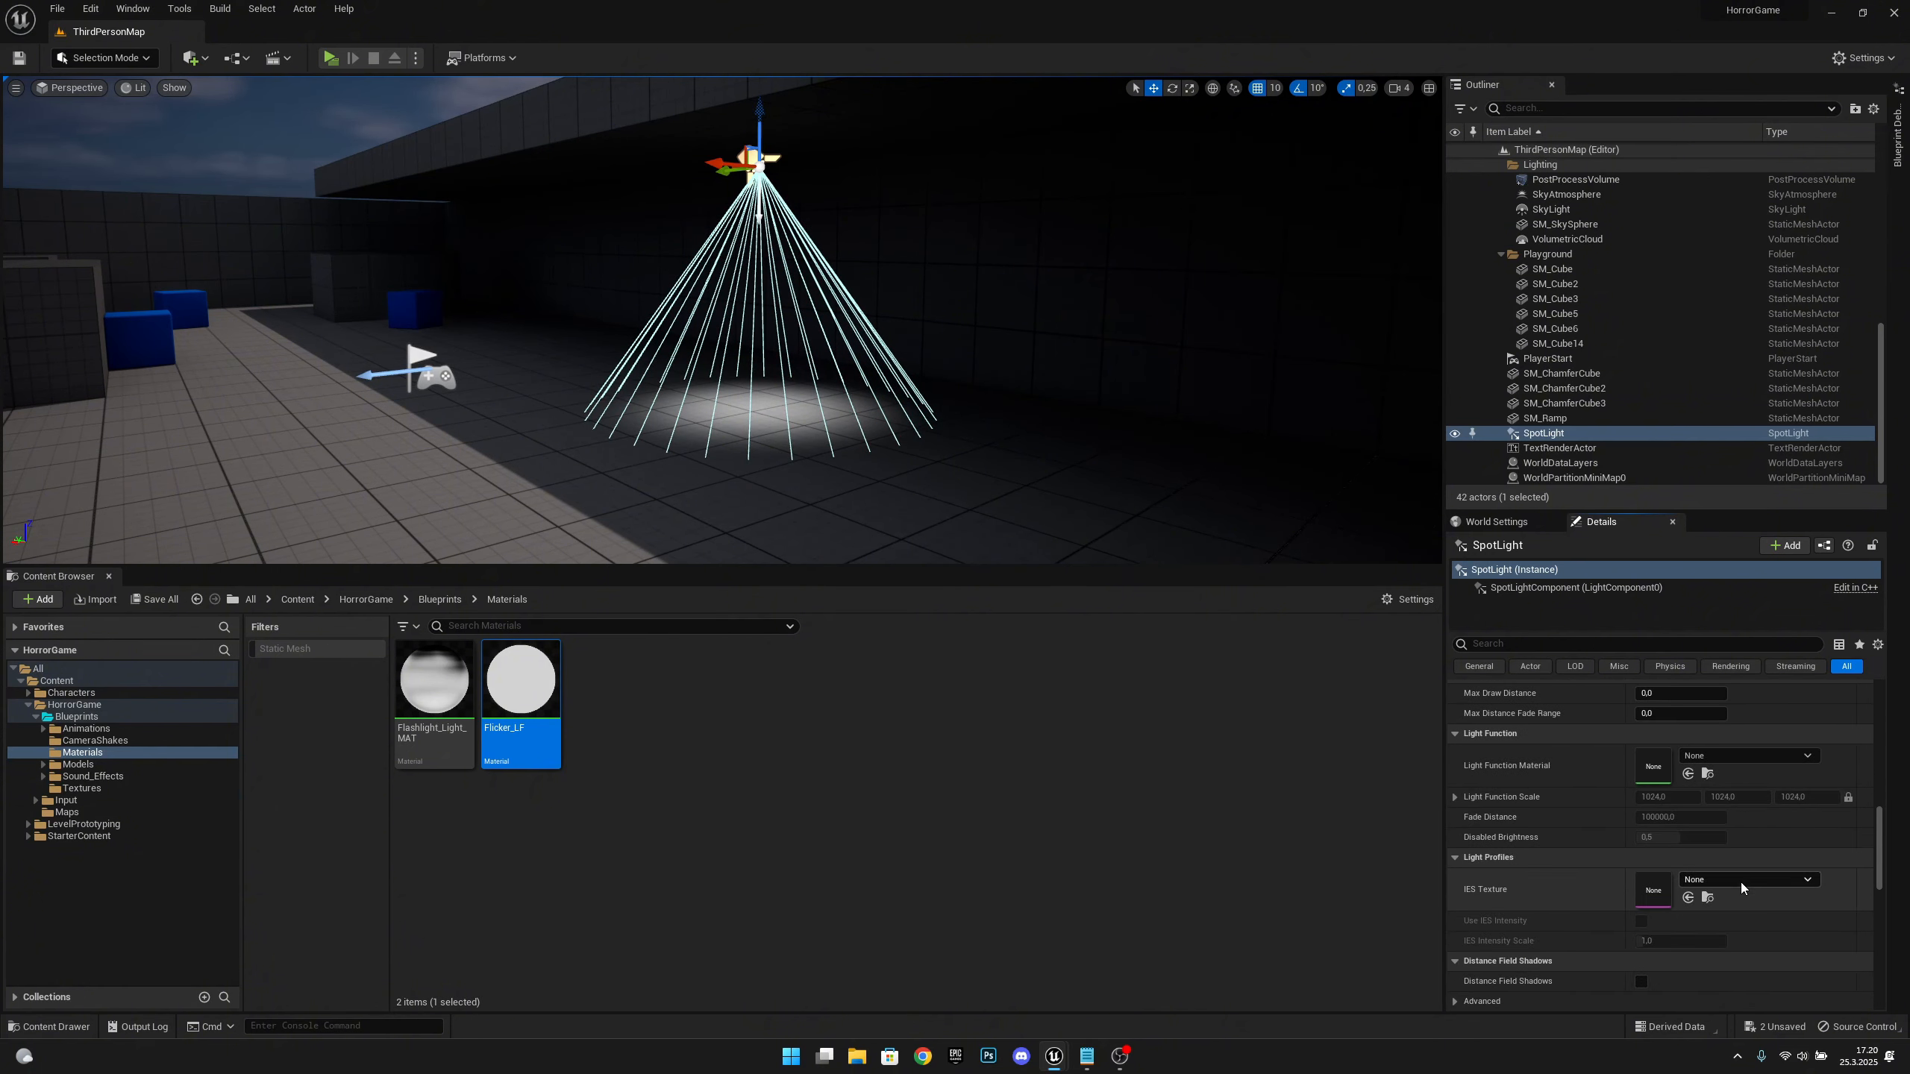
pyautogui.click(1722, 755)
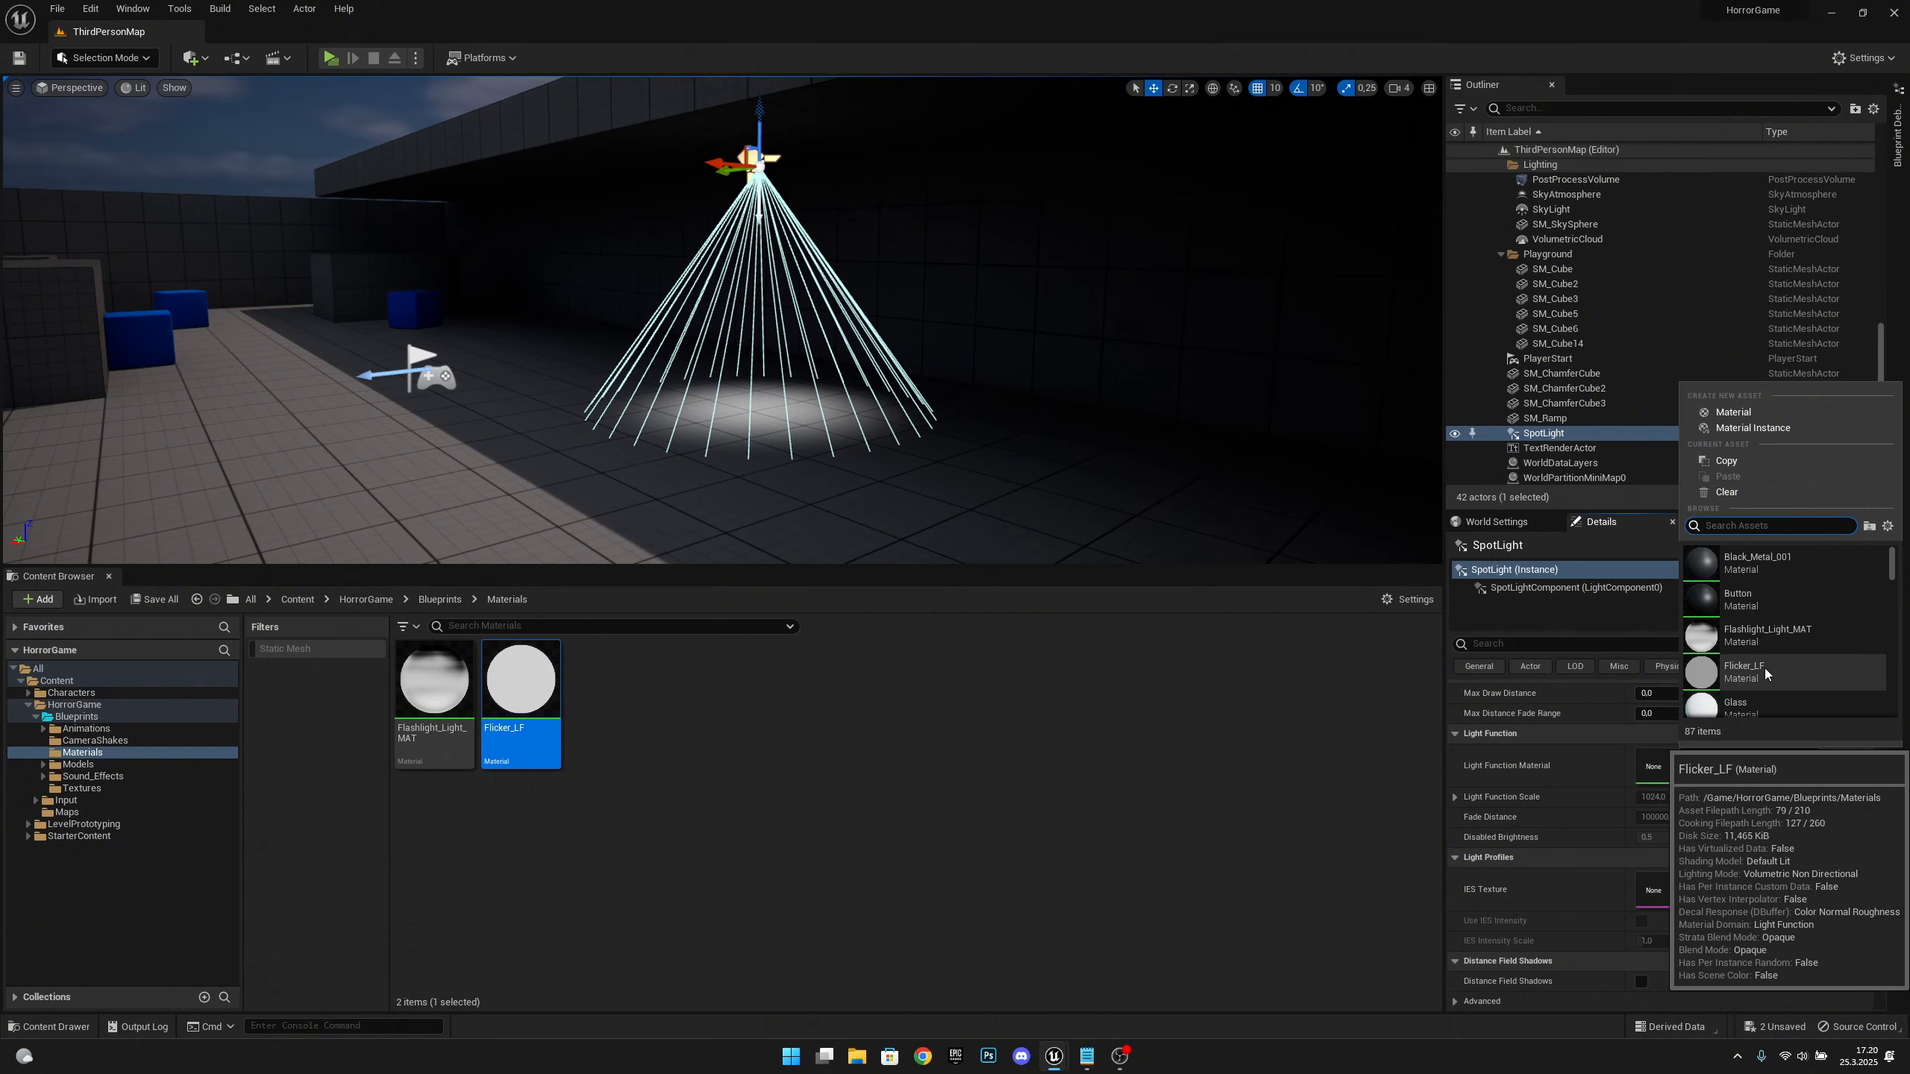
pyautogui.click(1360, 774)
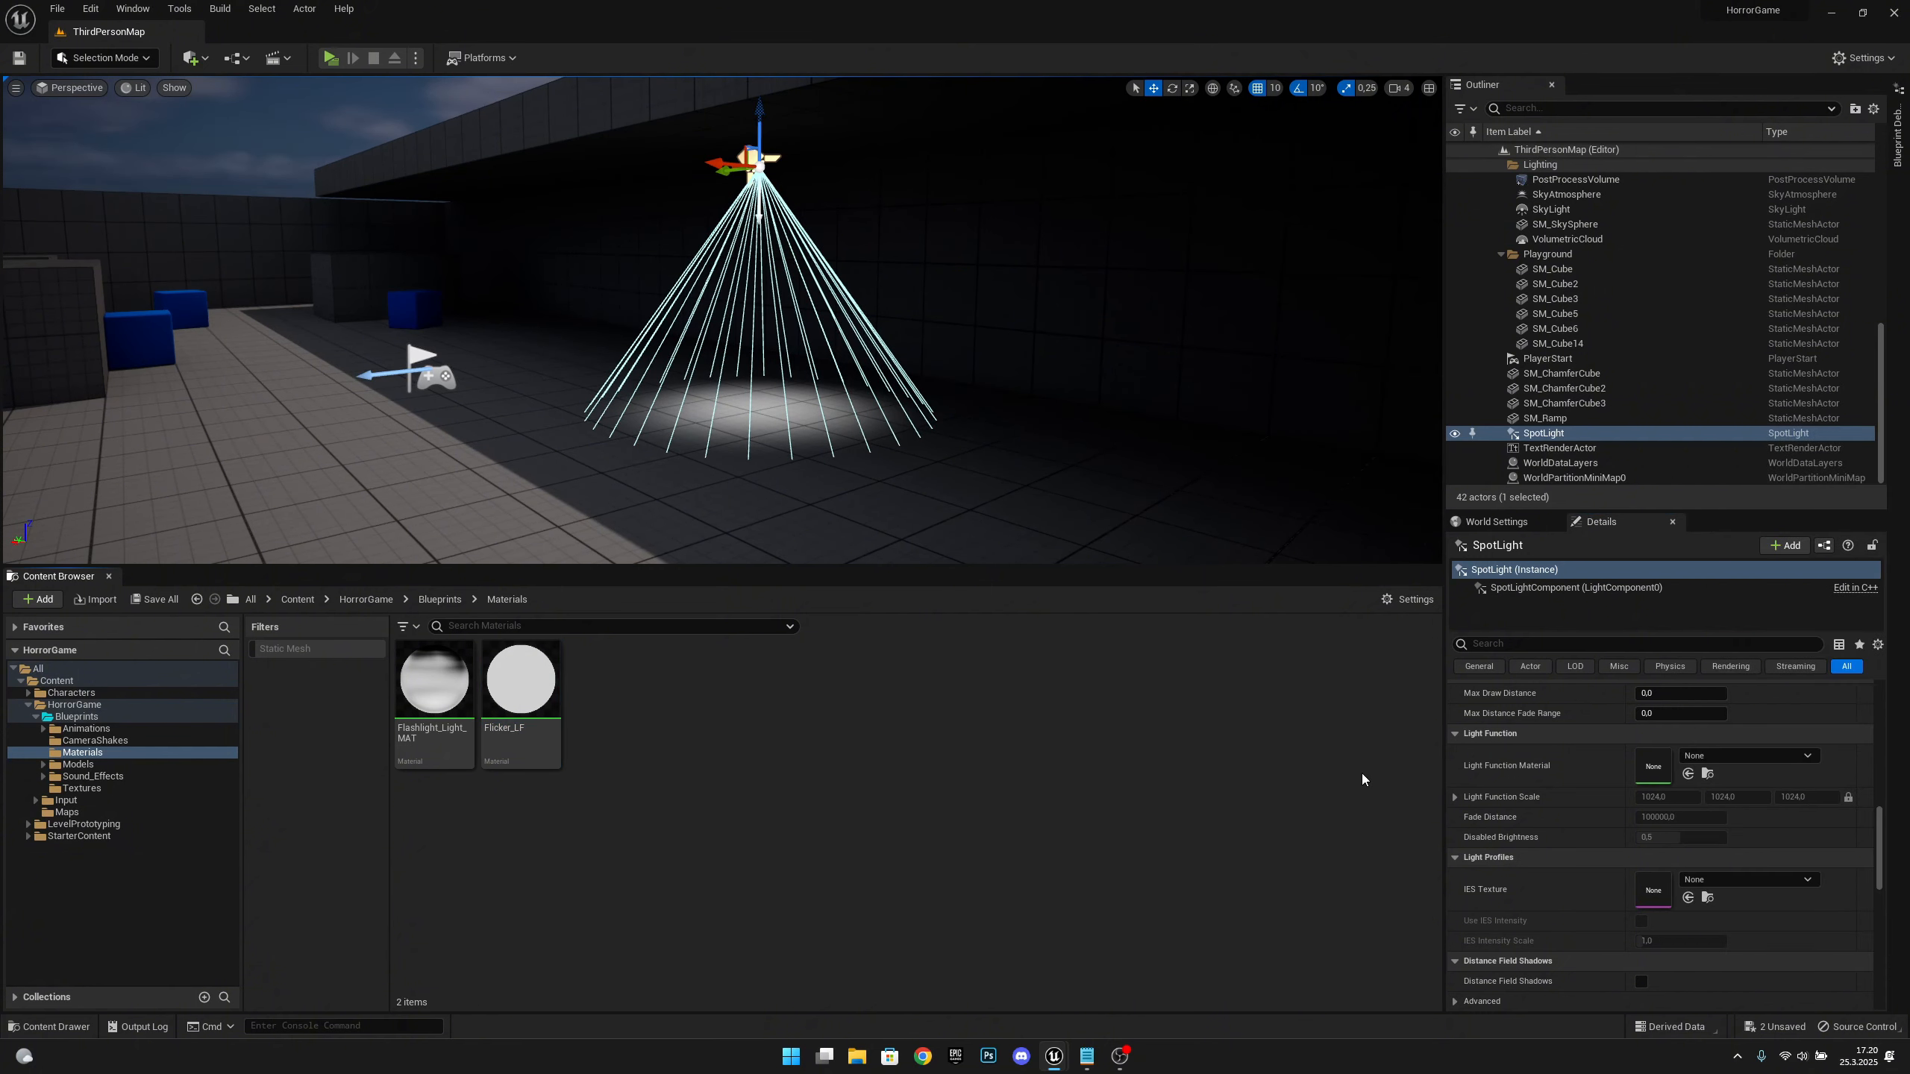
# Create a material instance from the Flicker_LF material and open it for editing
pyautogui.rightClick(524, 691)
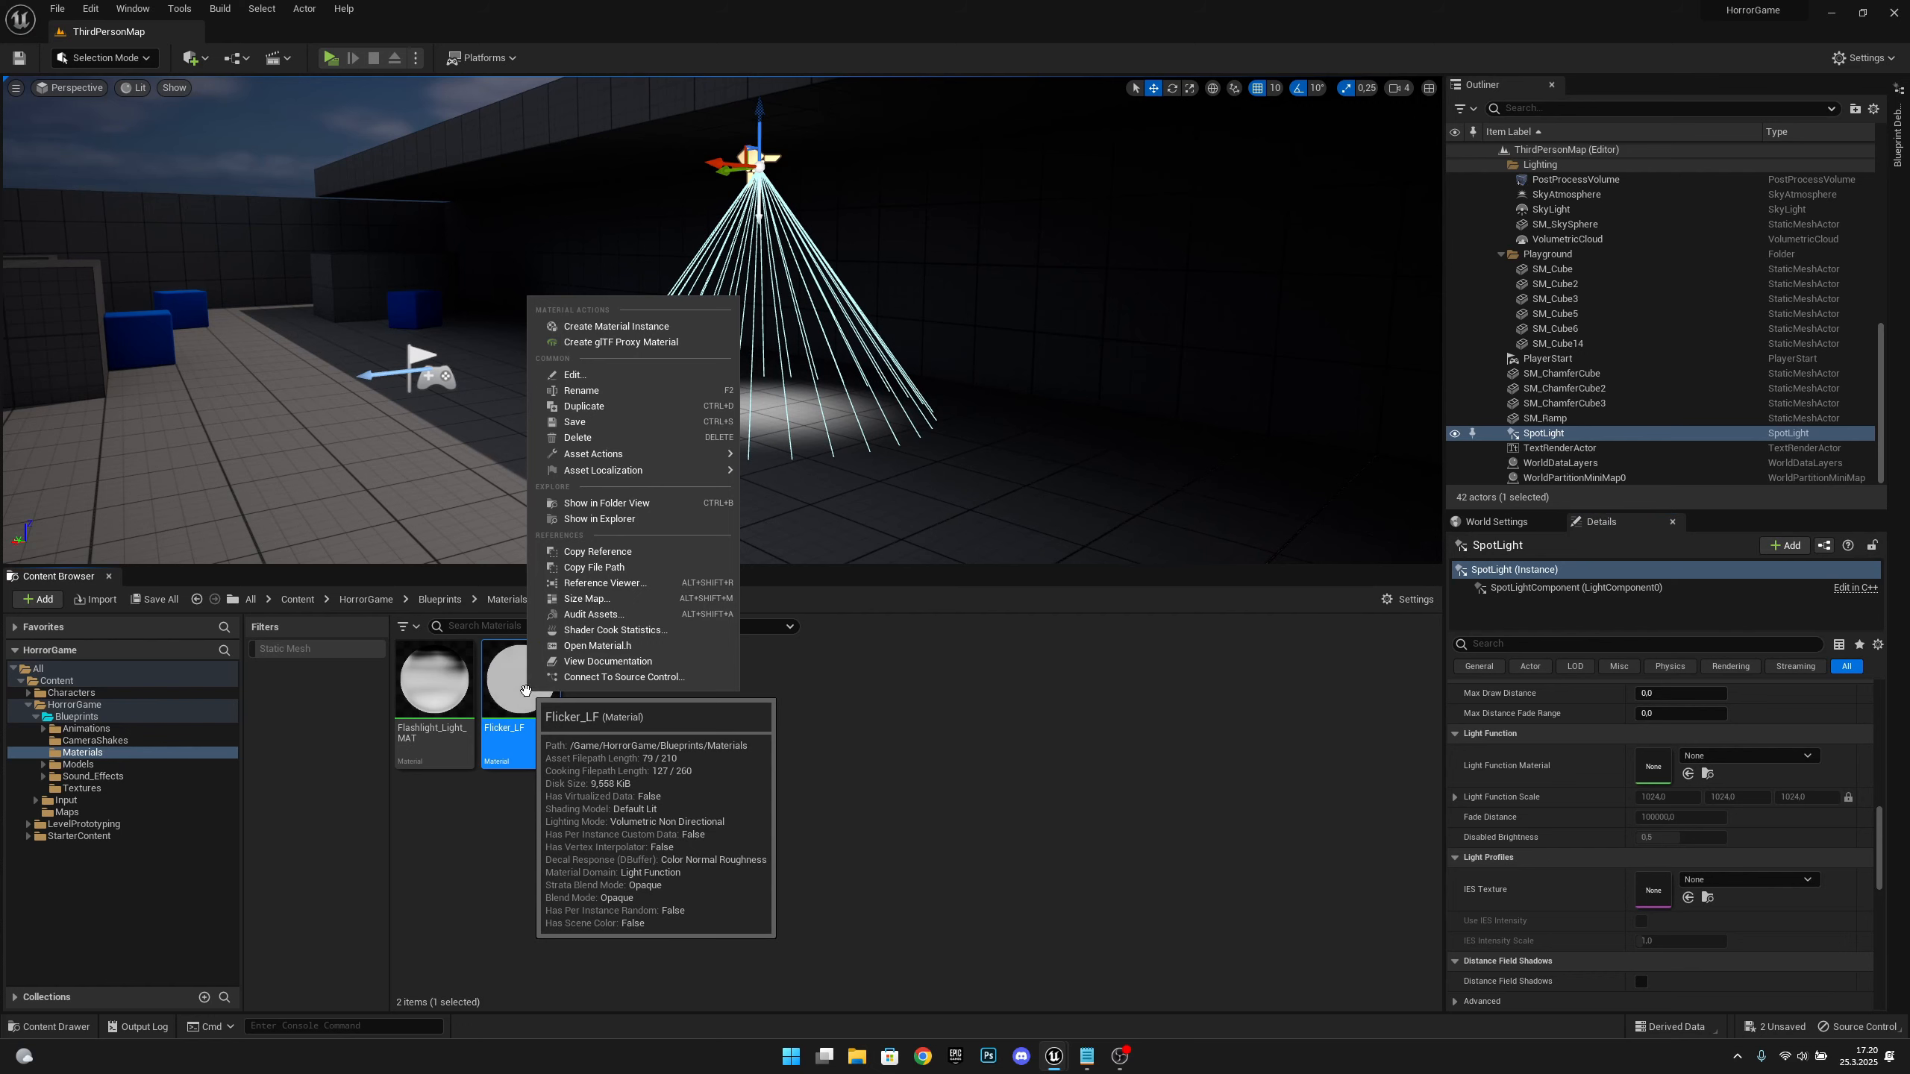
pyautogui.click(639, 328)
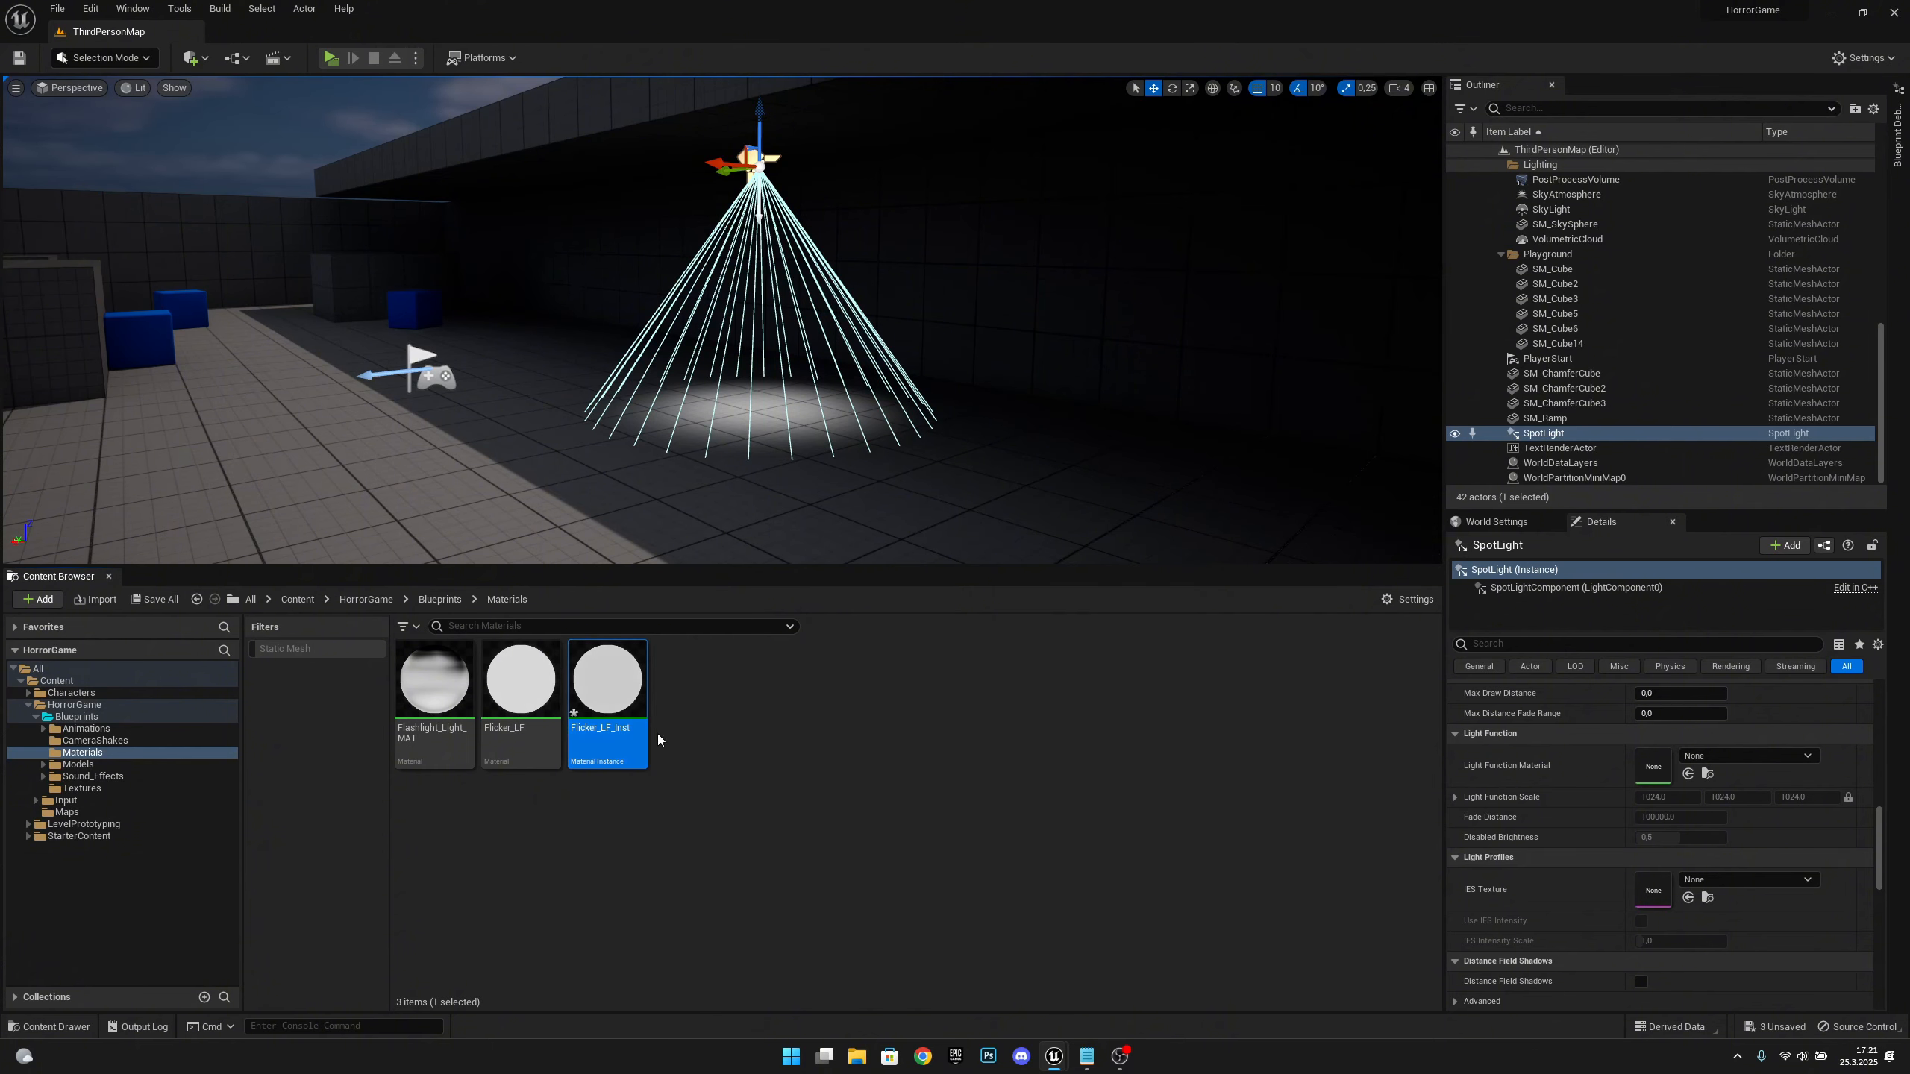
pyautogui.doubleClick(608, 685)
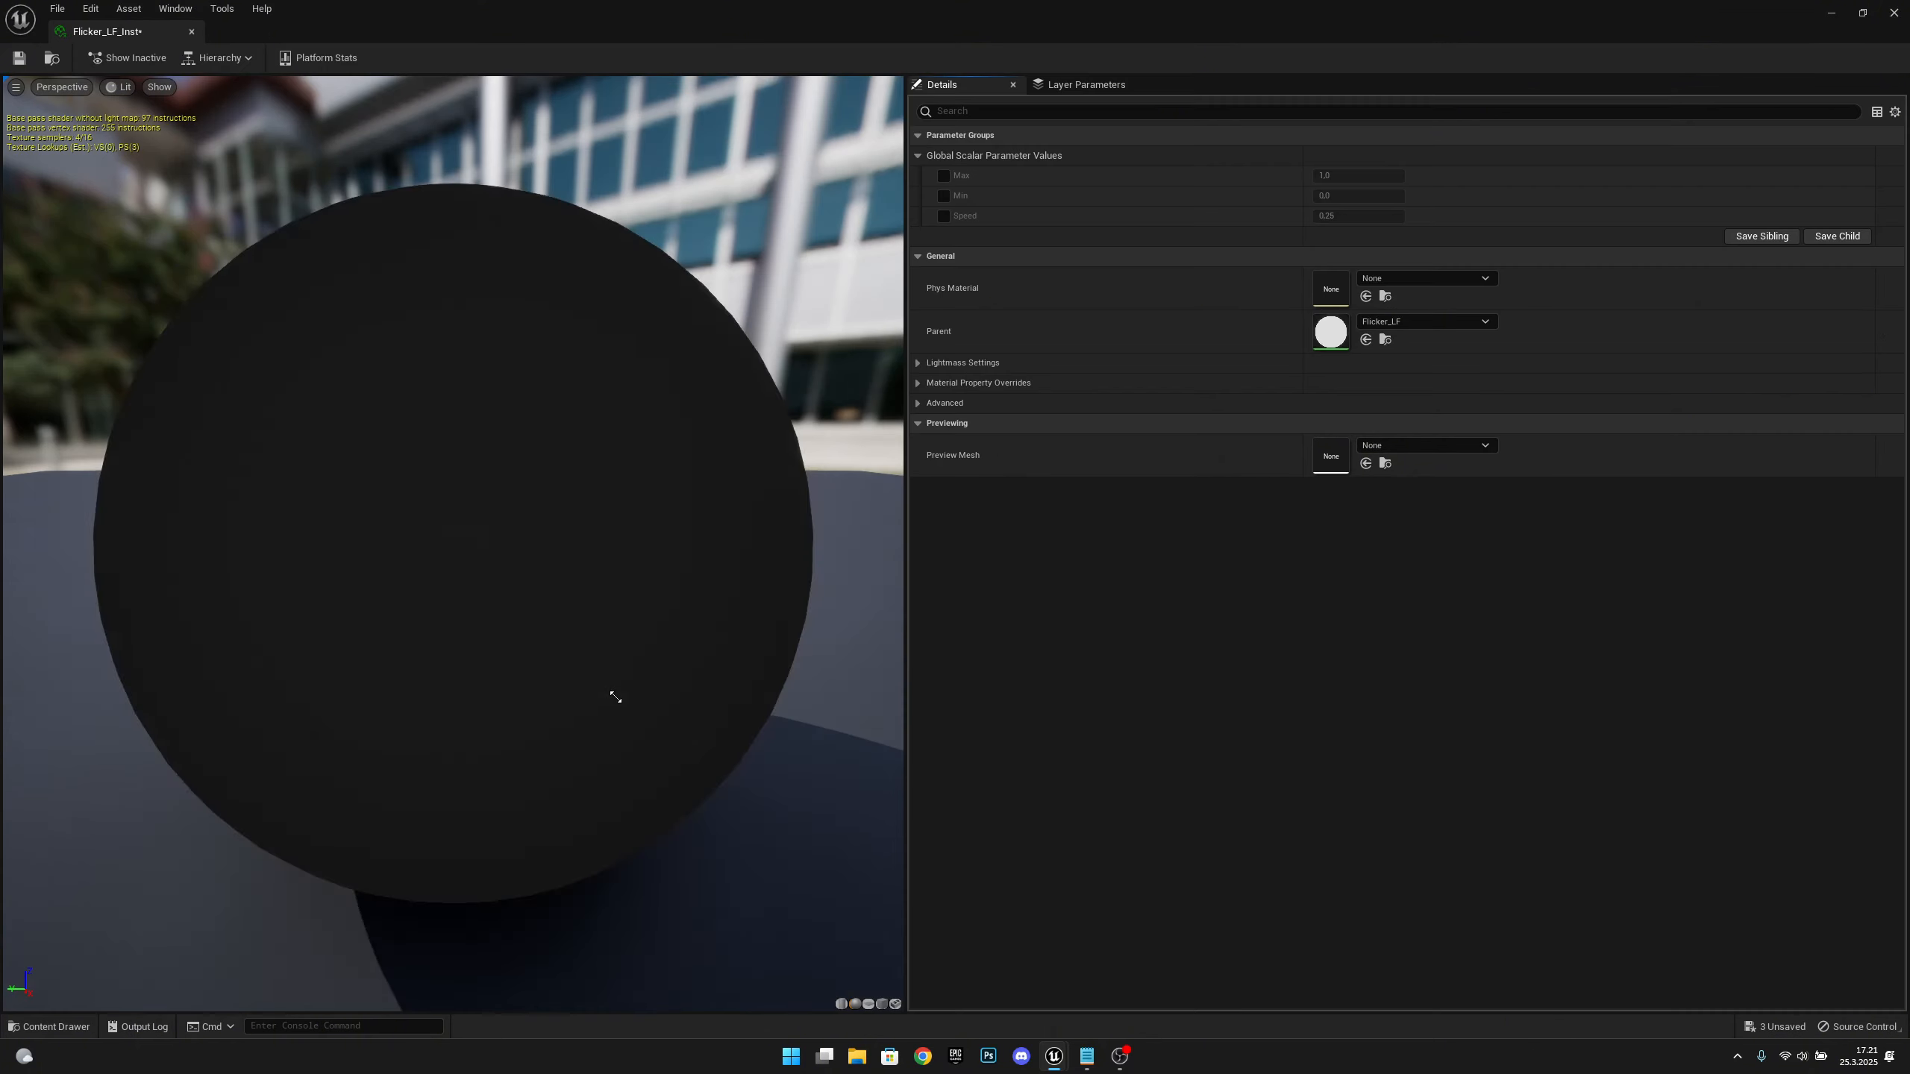
# Enable the Max, Min and Speed parameter overrides in the material instance, then save and close it
pyautogui.click(944, 177)
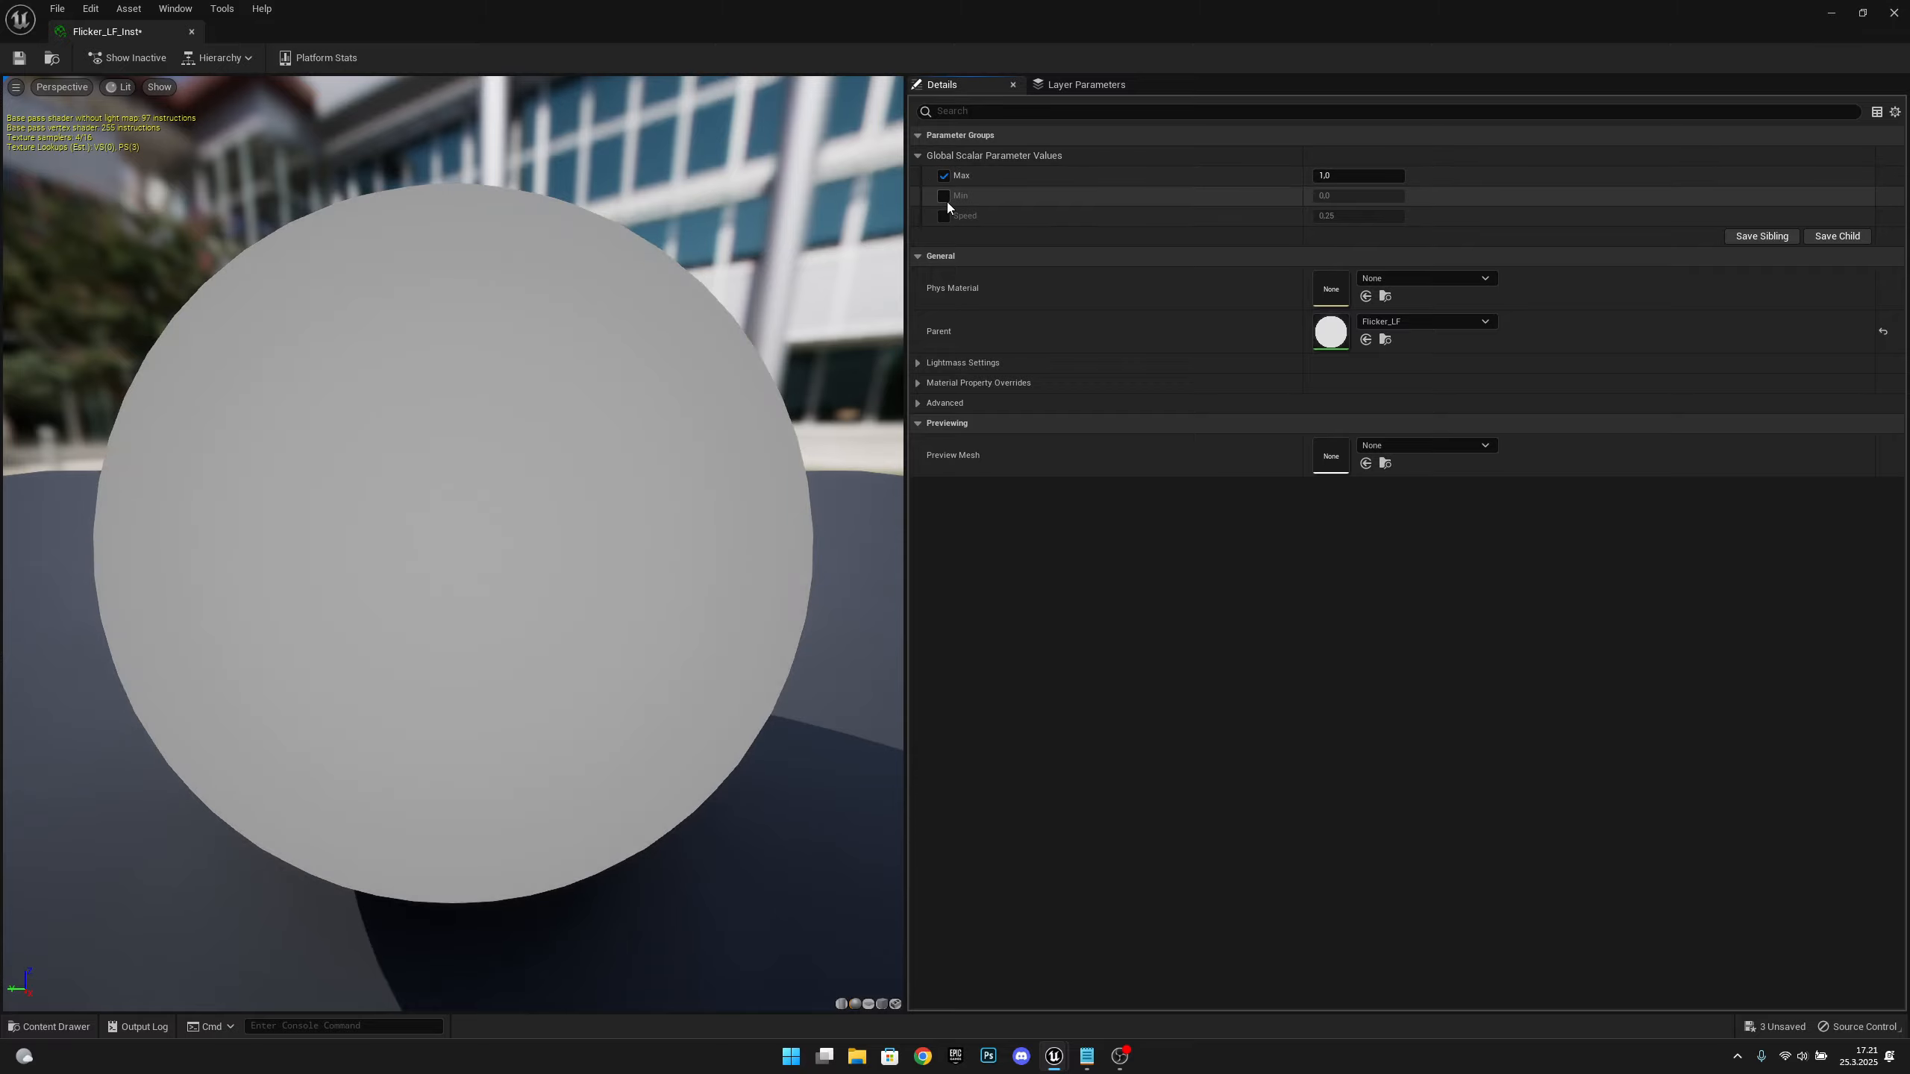
pyautogui.click(944, 196)
pyautogui.click(943, 216)
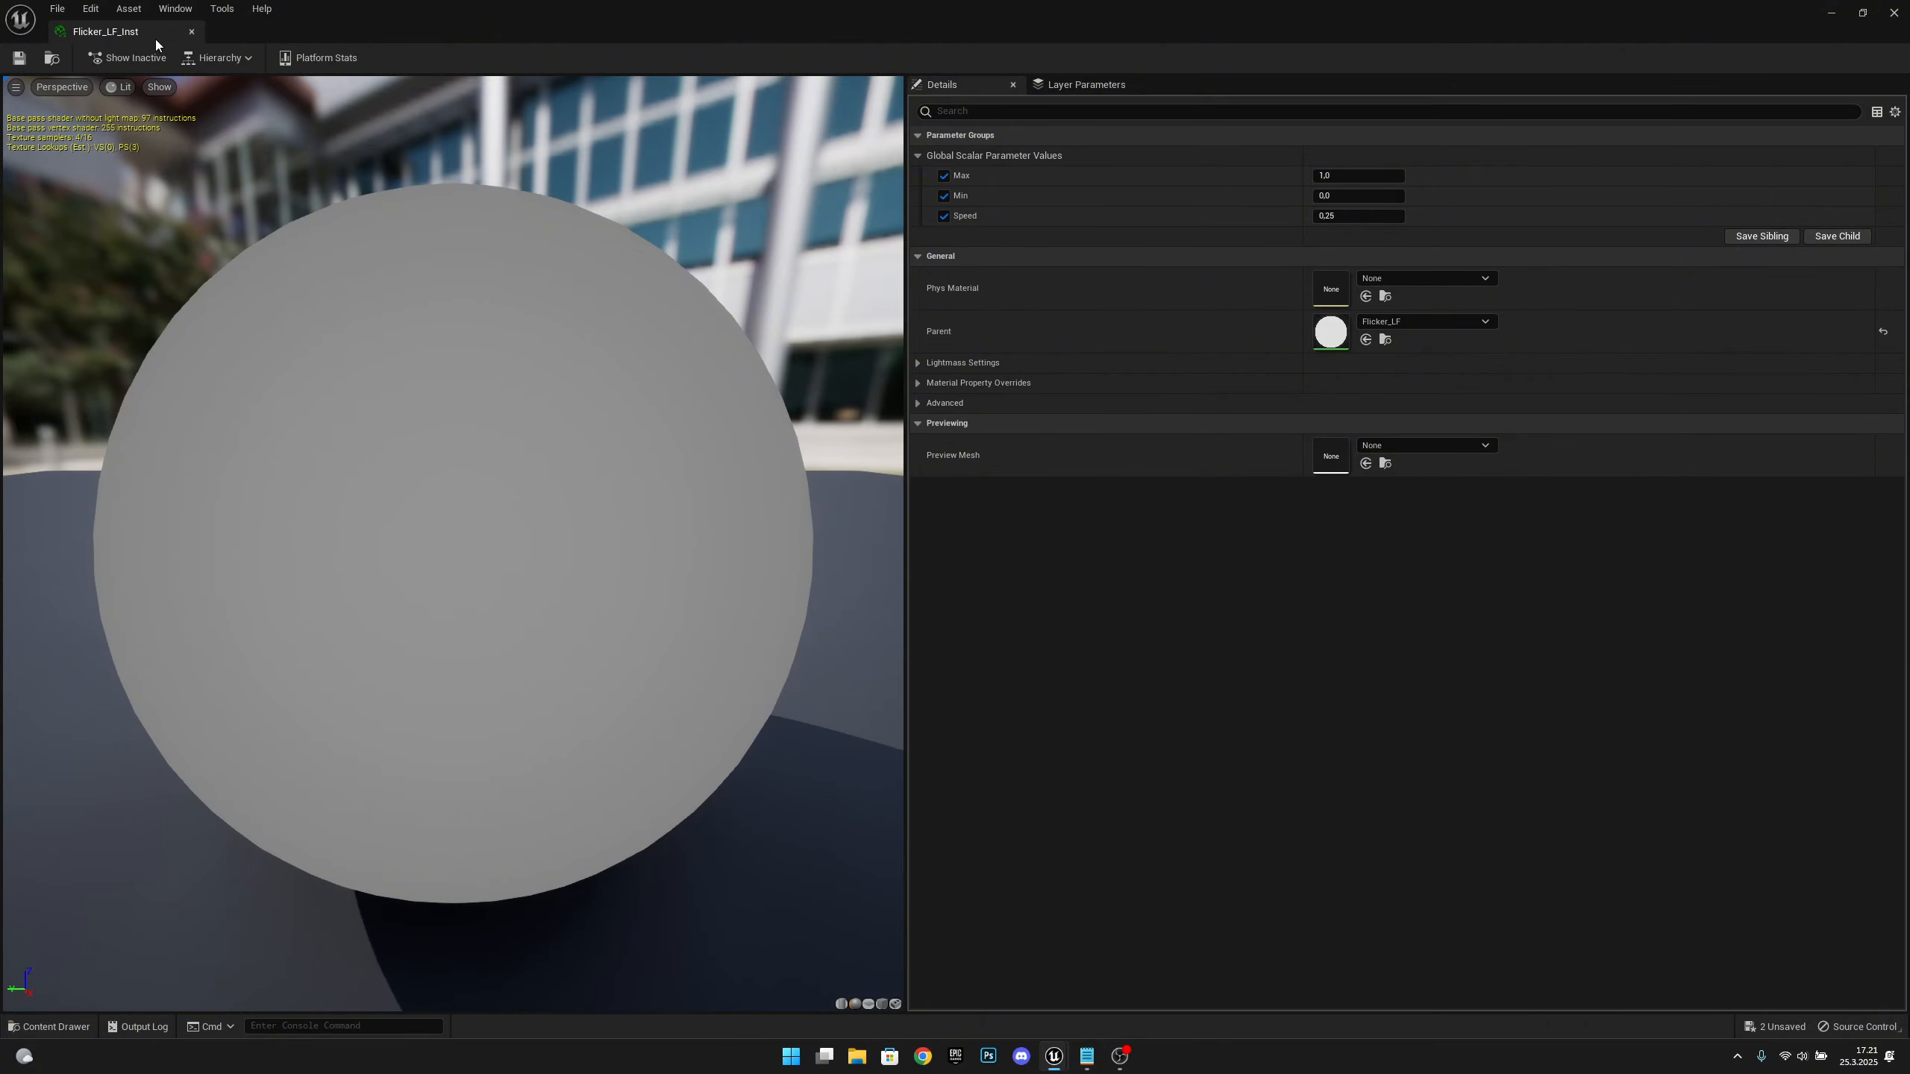
pyautogui.click(192, 32)
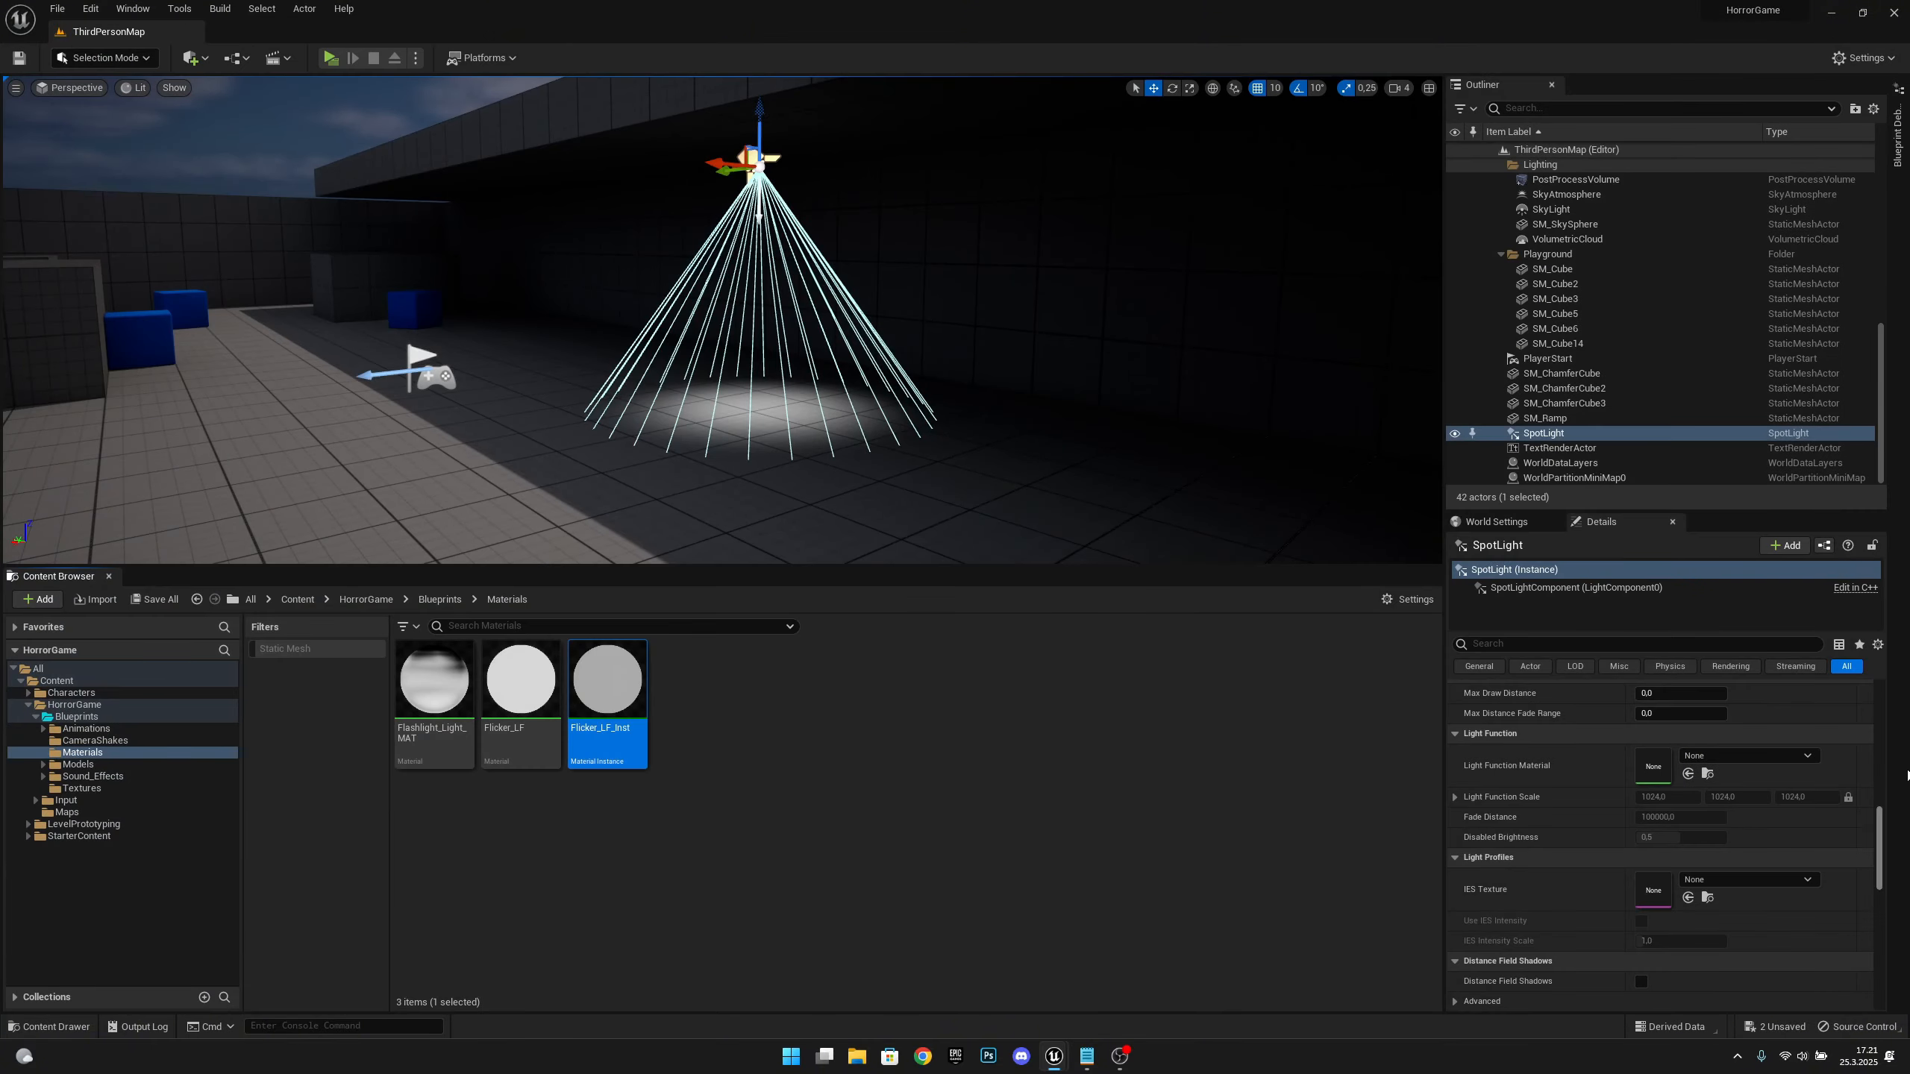
# Assign Flicker_LF_Inst as the spot light's light function material
pyautogui.click(1744, 755)
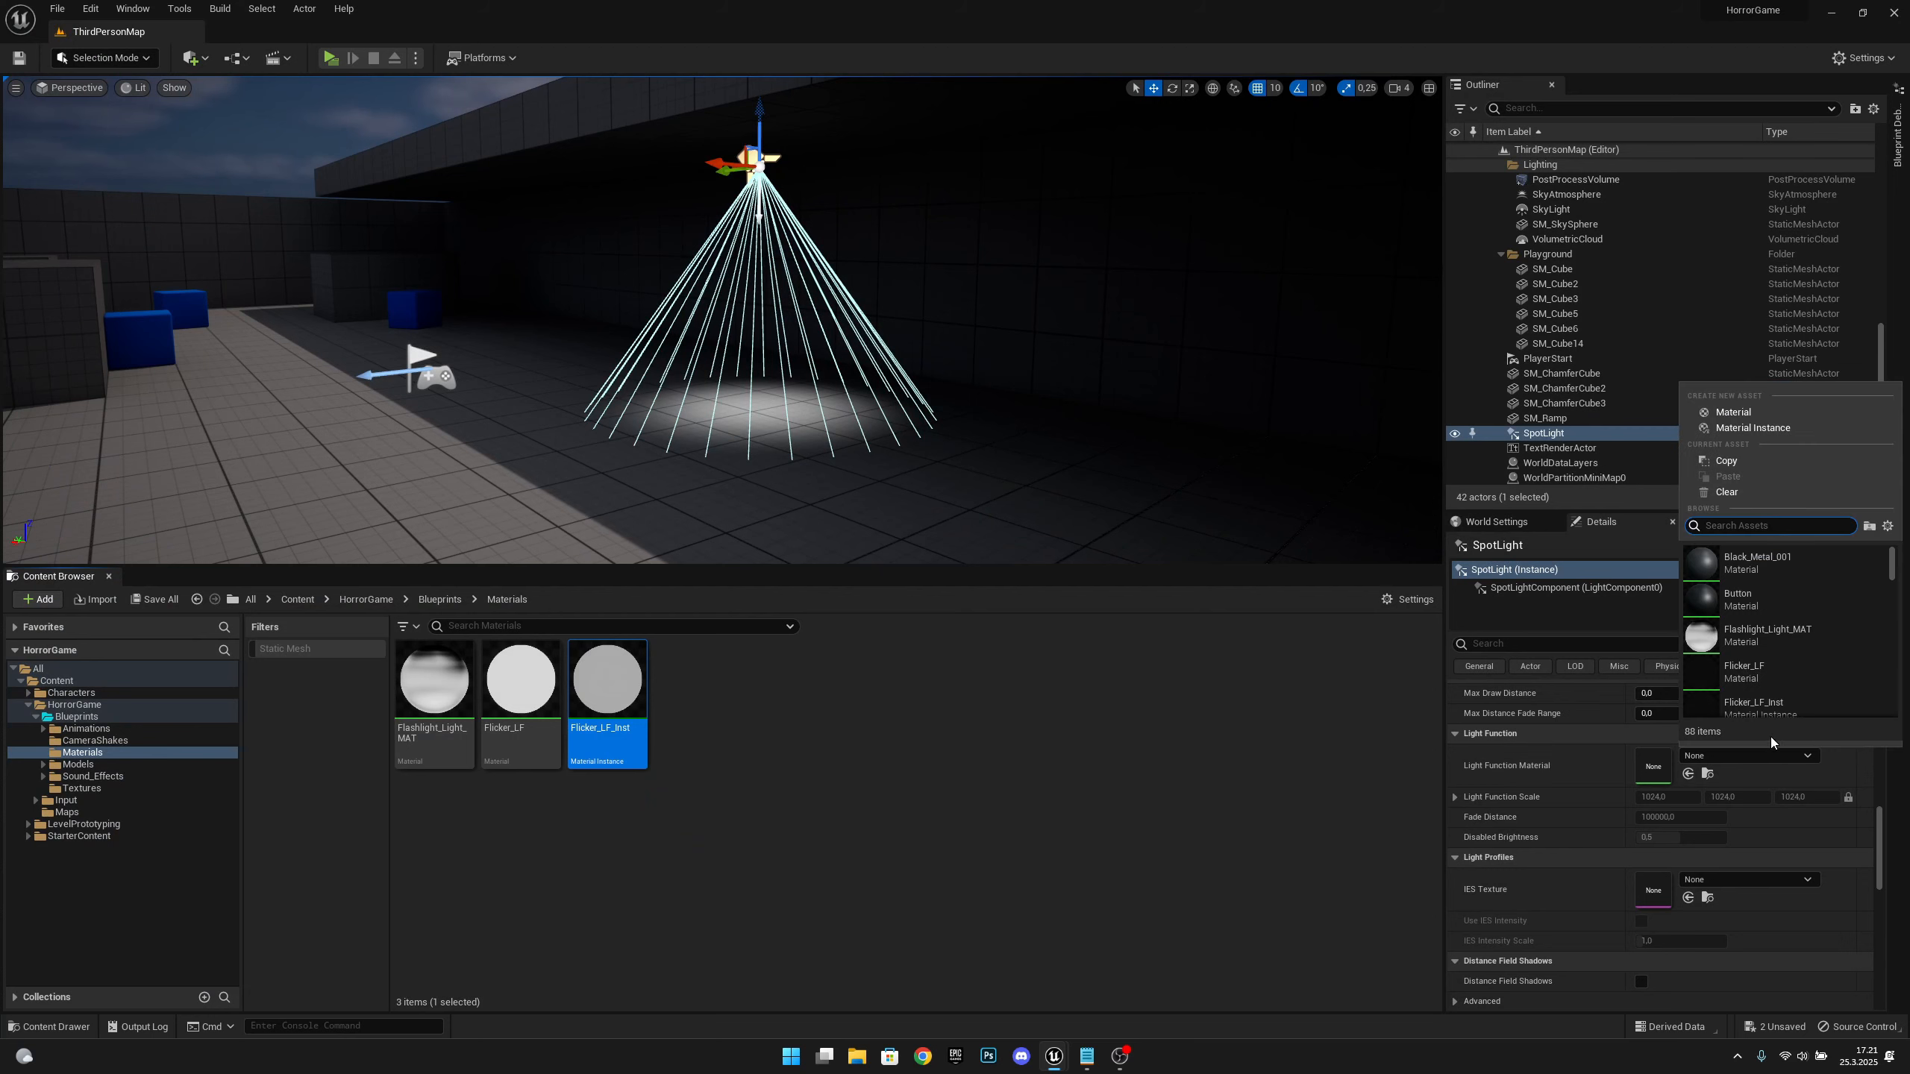
pyautogui.scroll(-1, 1788, 672)
pyautogui.click(1789, 682)
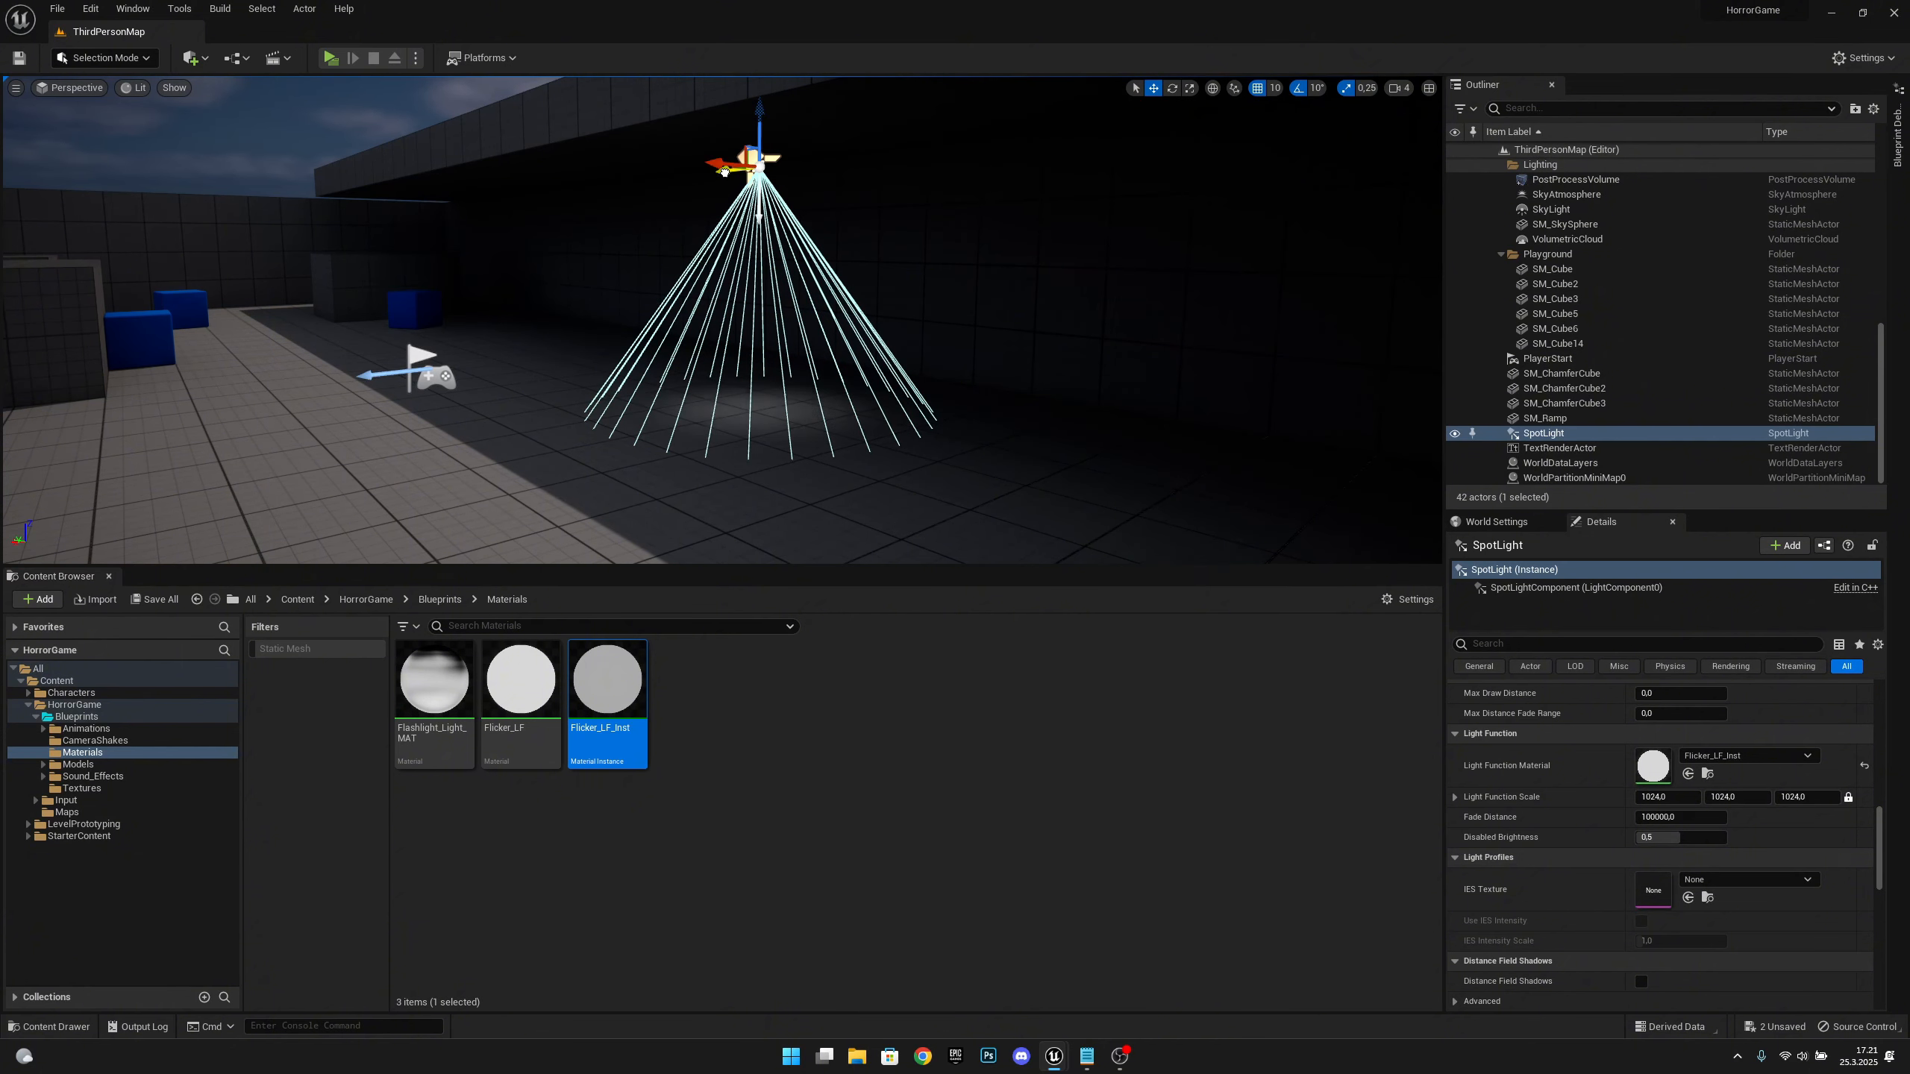
# Nudge the spot light slightly, duplicate it, and move the copy along the wall so the two light pools lie side by side
pyautogui.moveTo(724, 172); pyautogui.dragTo(729, 170)
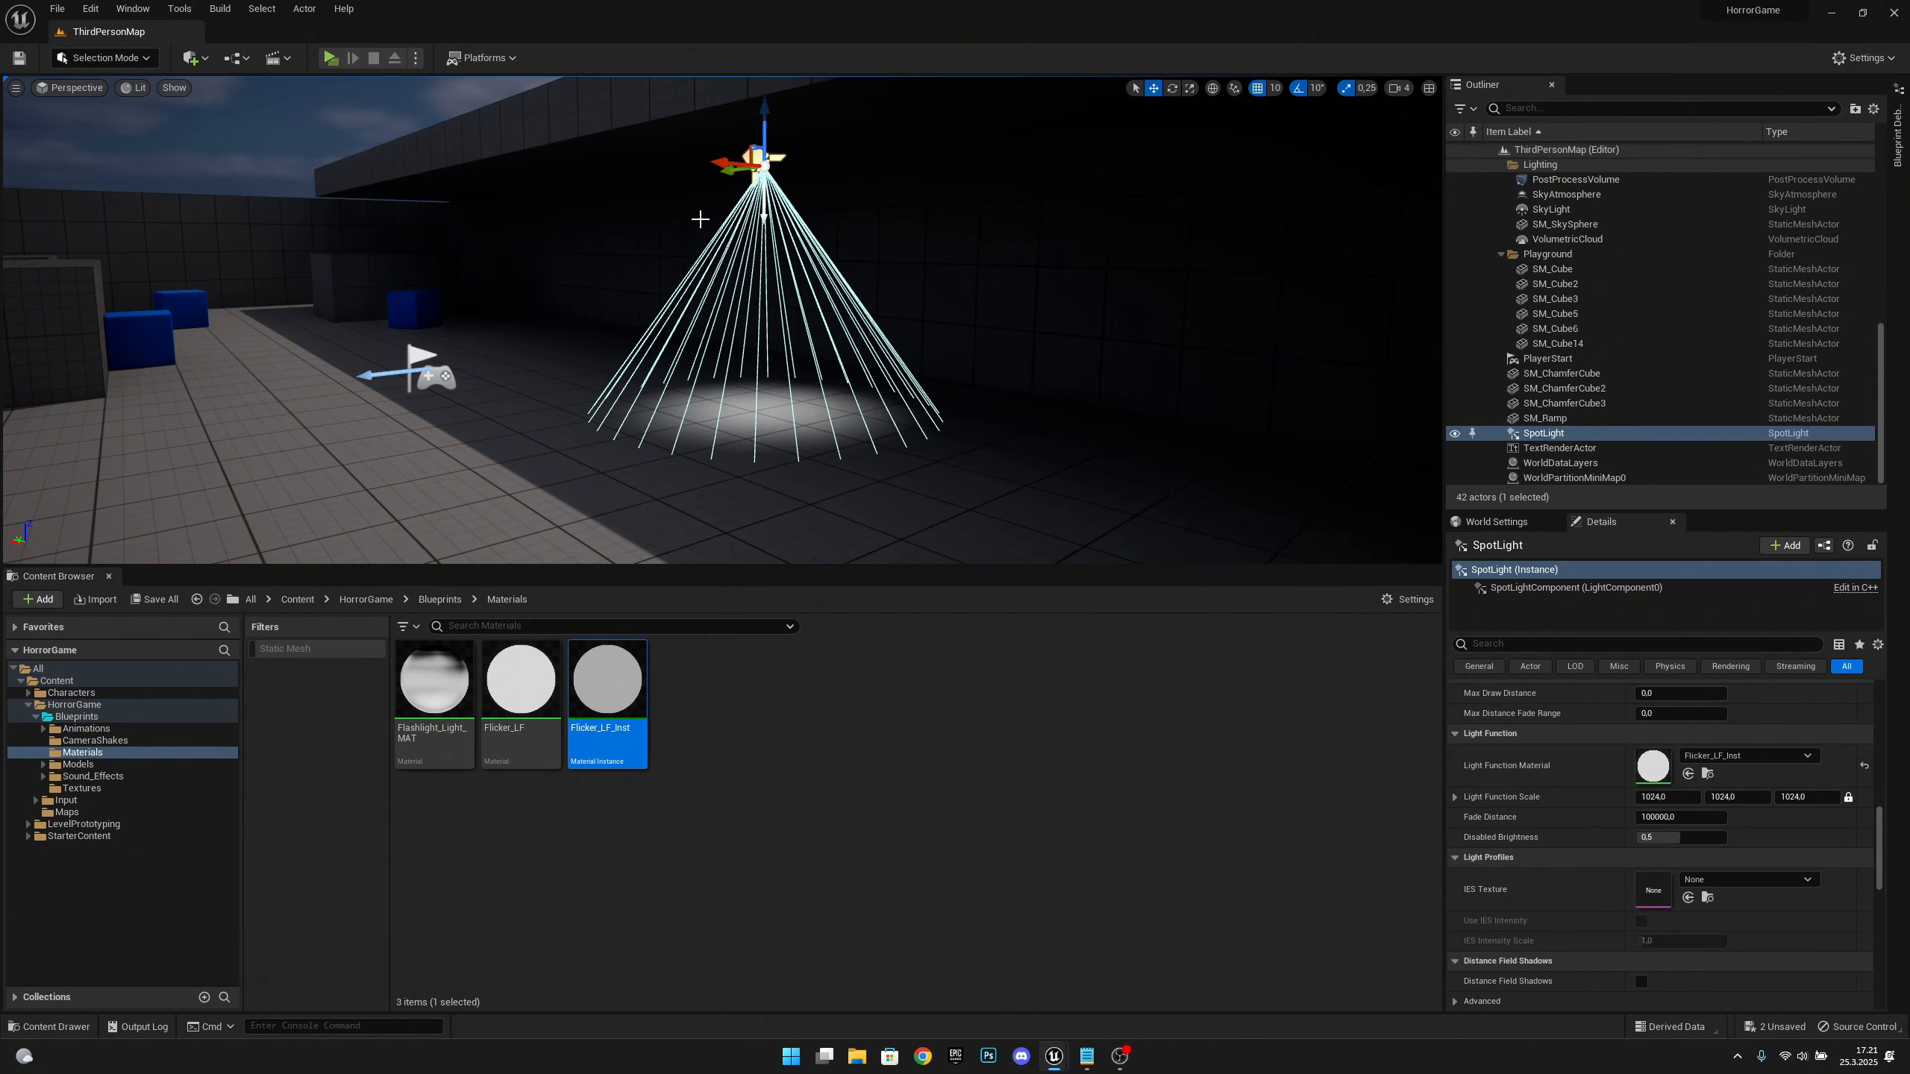
pyautogui.hotkey('ctrl', 'd')
pyautogui.moveTo(719, 170); pyautogui.dragTo(1030, 147)
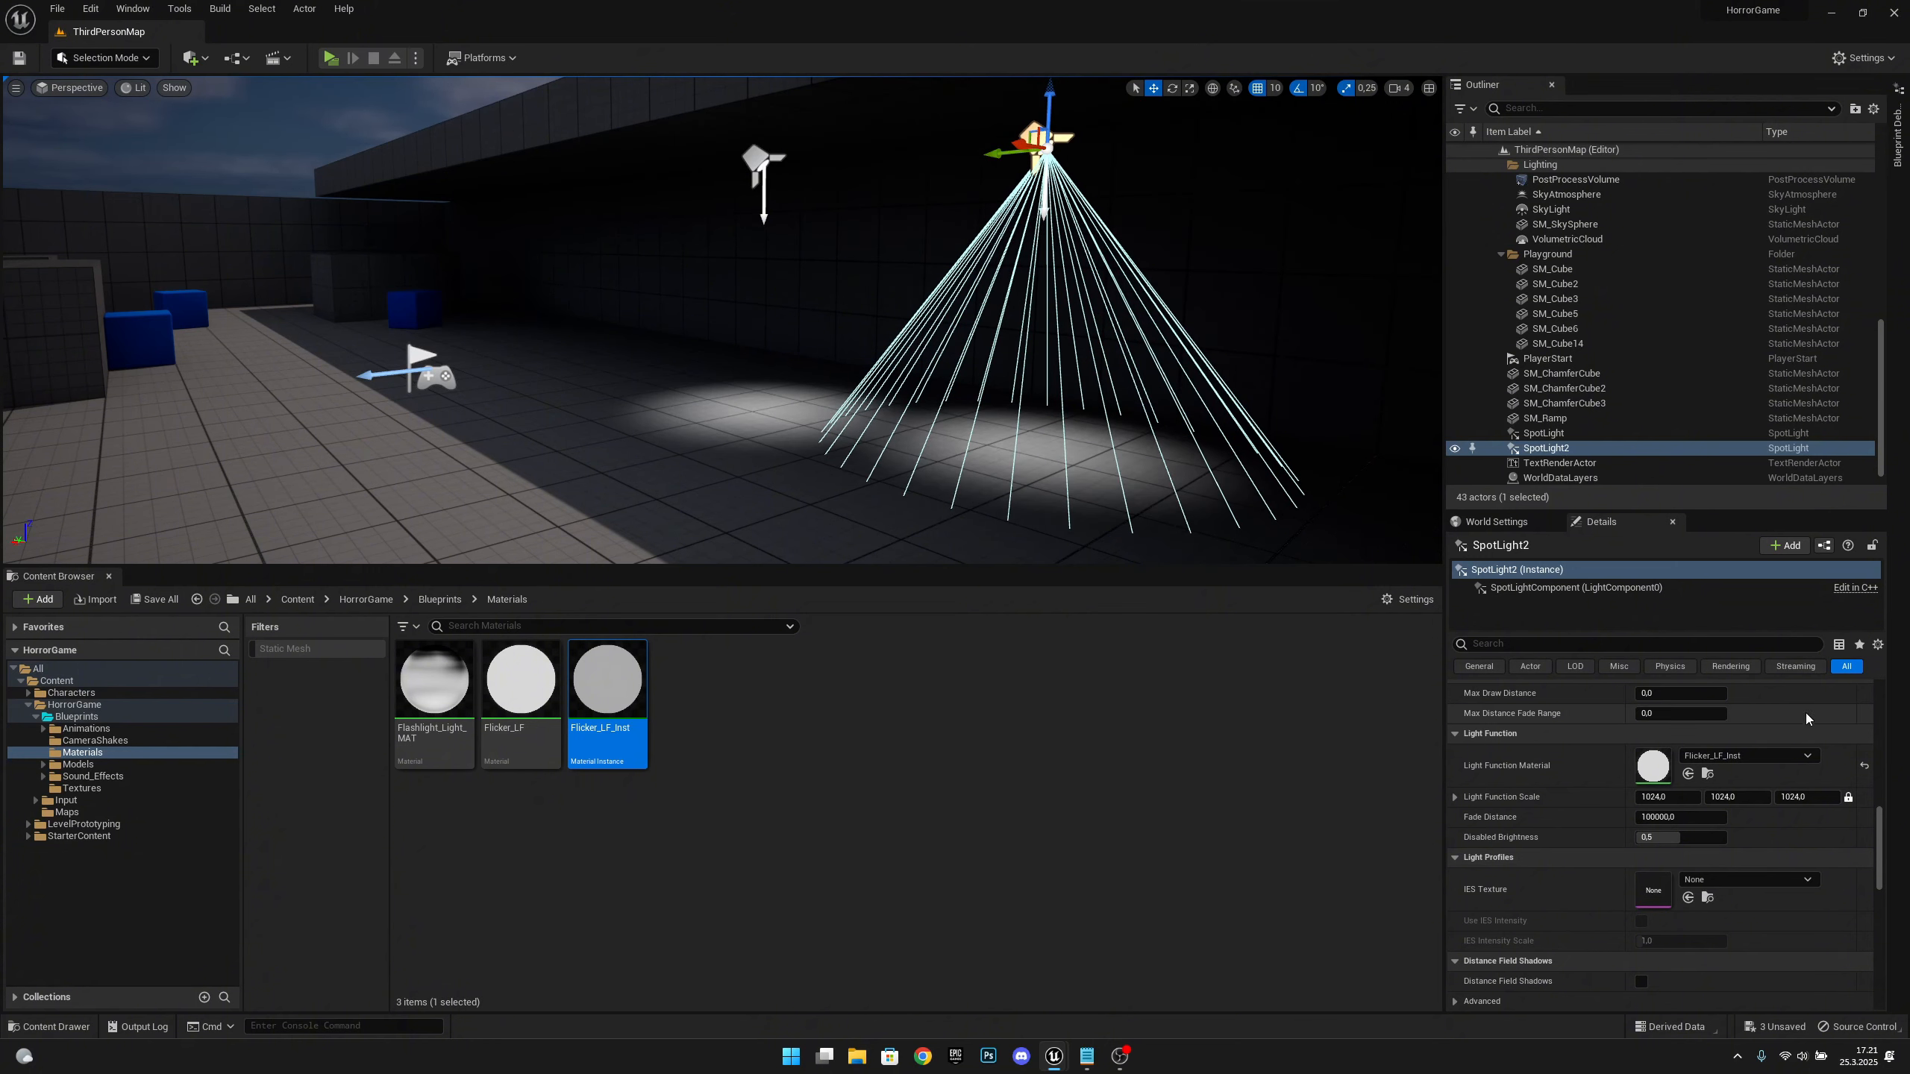
# Duplicate the Flicker_LF_Inst material instance and open the copy for editing
pyautogui.rightClick(626, 713)
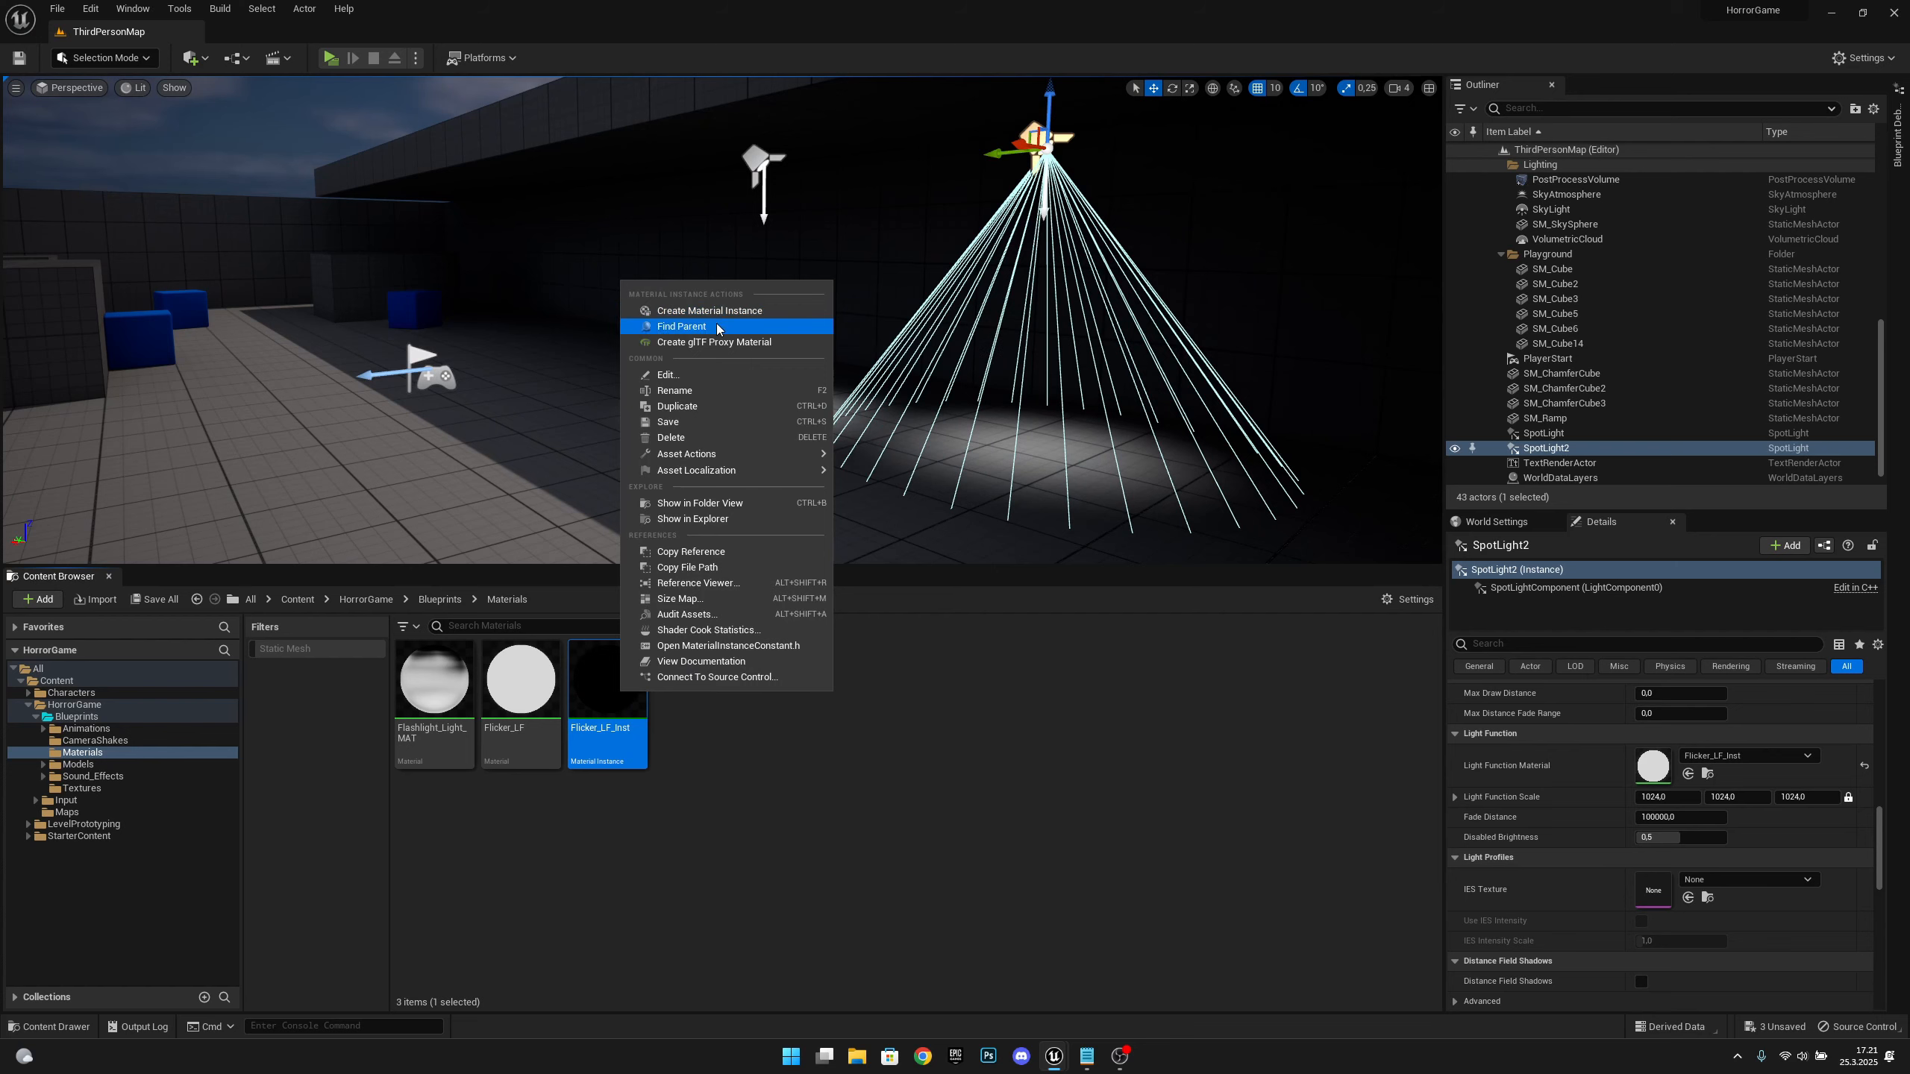
pyautogui.click(719, 419)
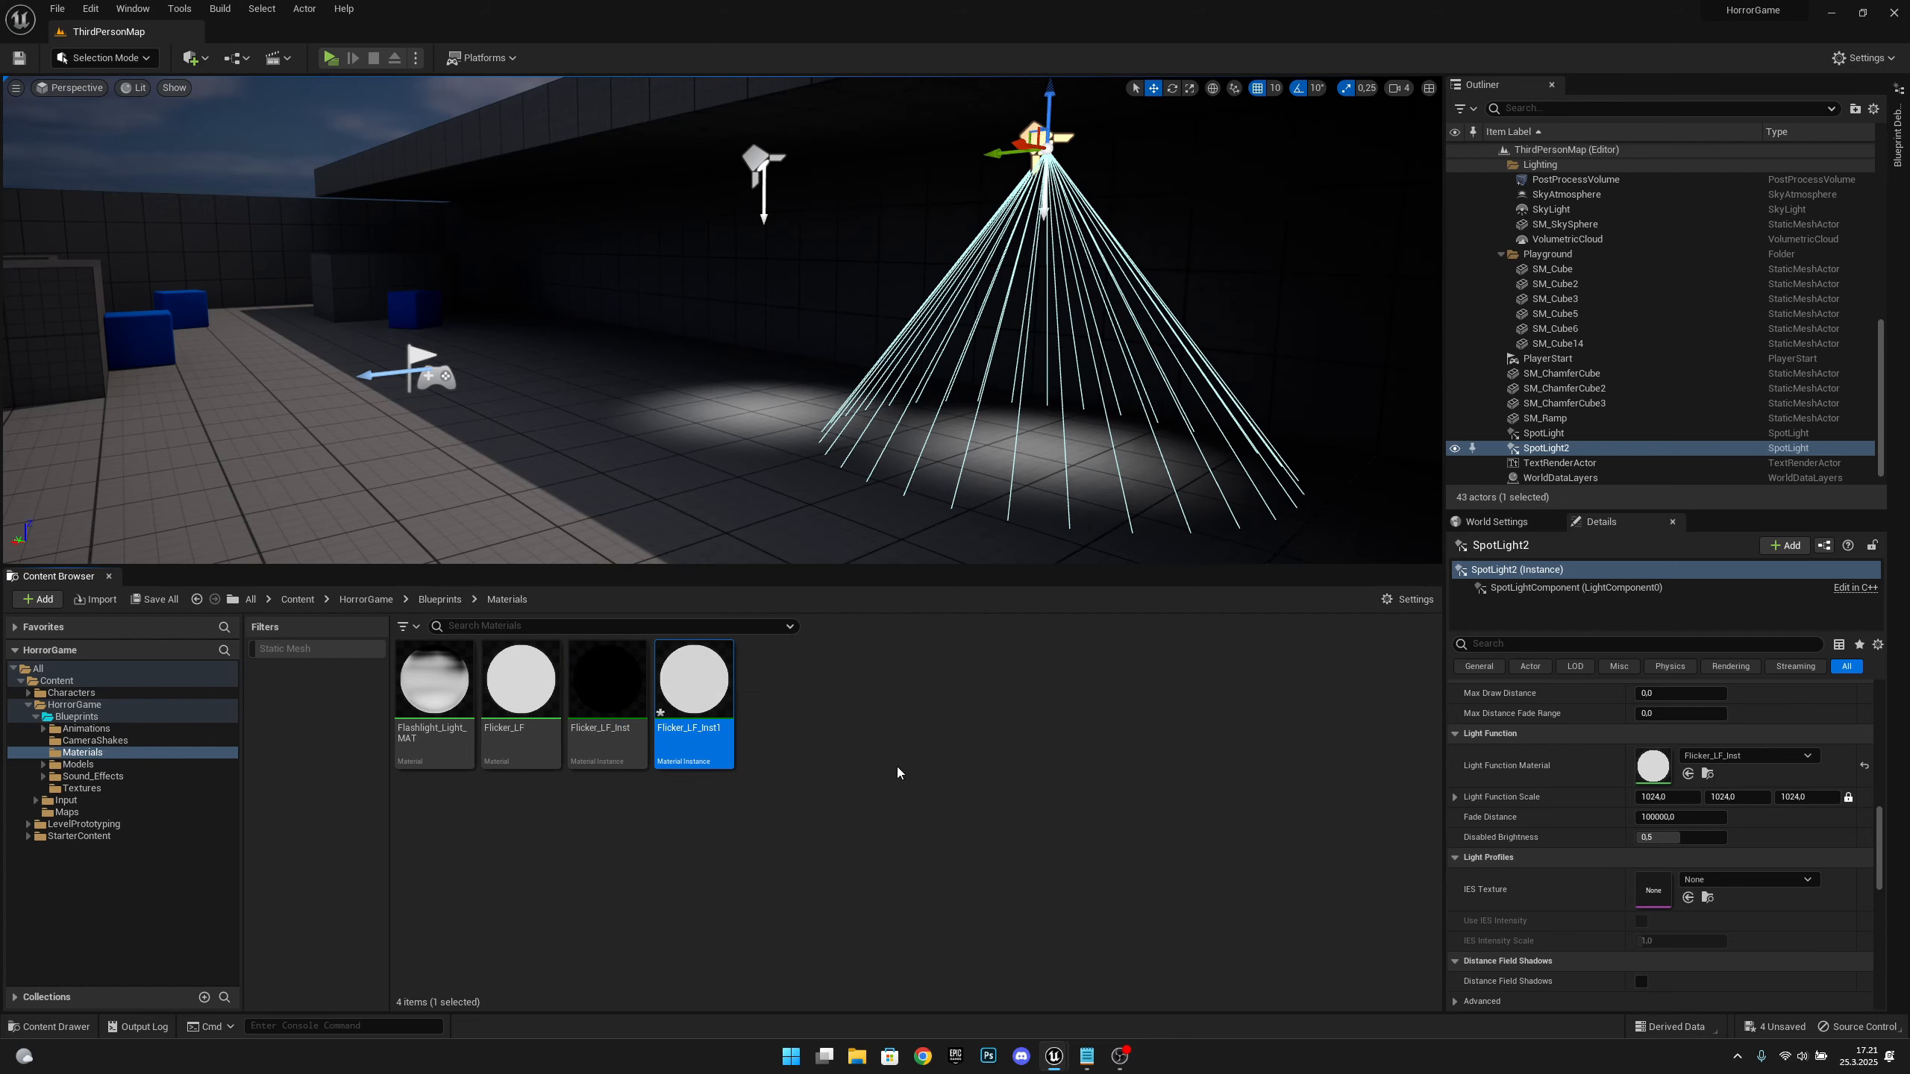
pyautogui.doubleClick(673, 686)
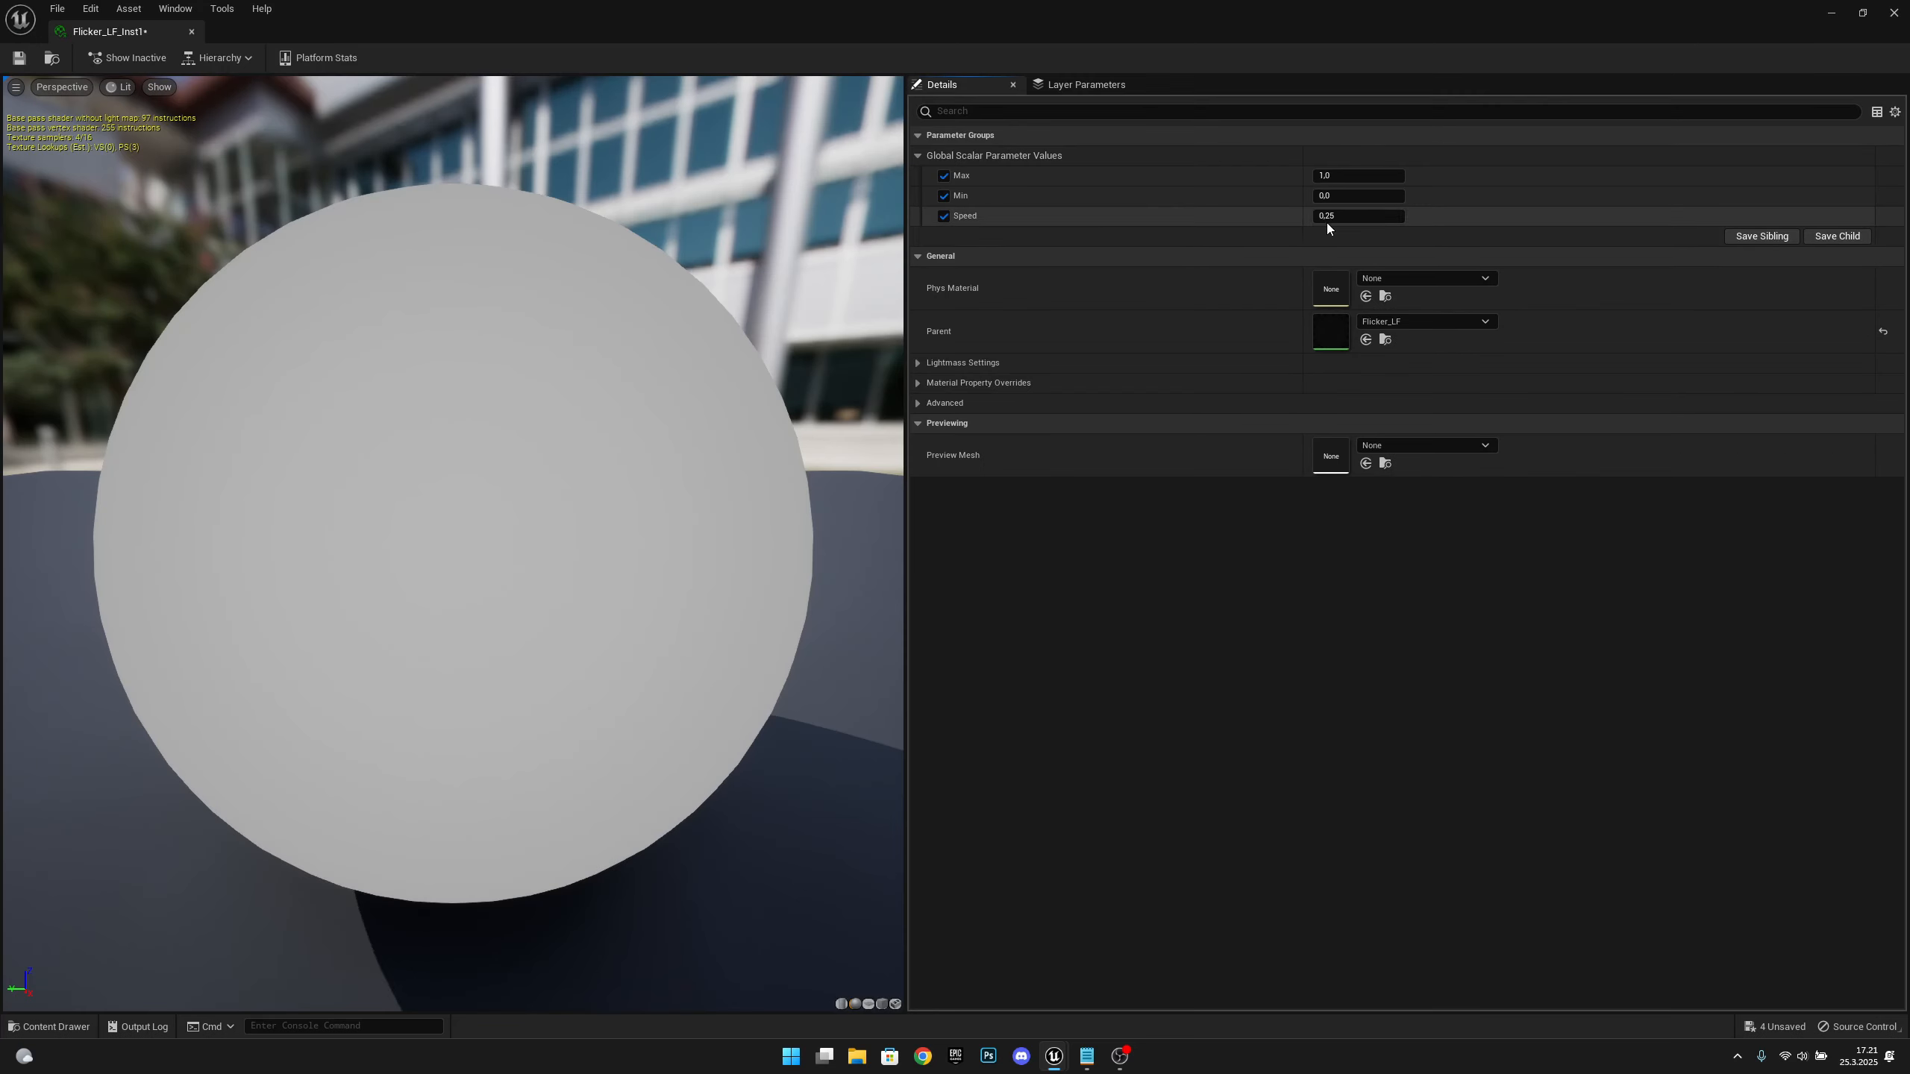
# Set the copied instance's Speed to 0,466, Min to 0,296 and Max to 0,696, then save and close it
pyautogui.moveTo(1325, 218); pyautogui.dragTo(1316, 175)
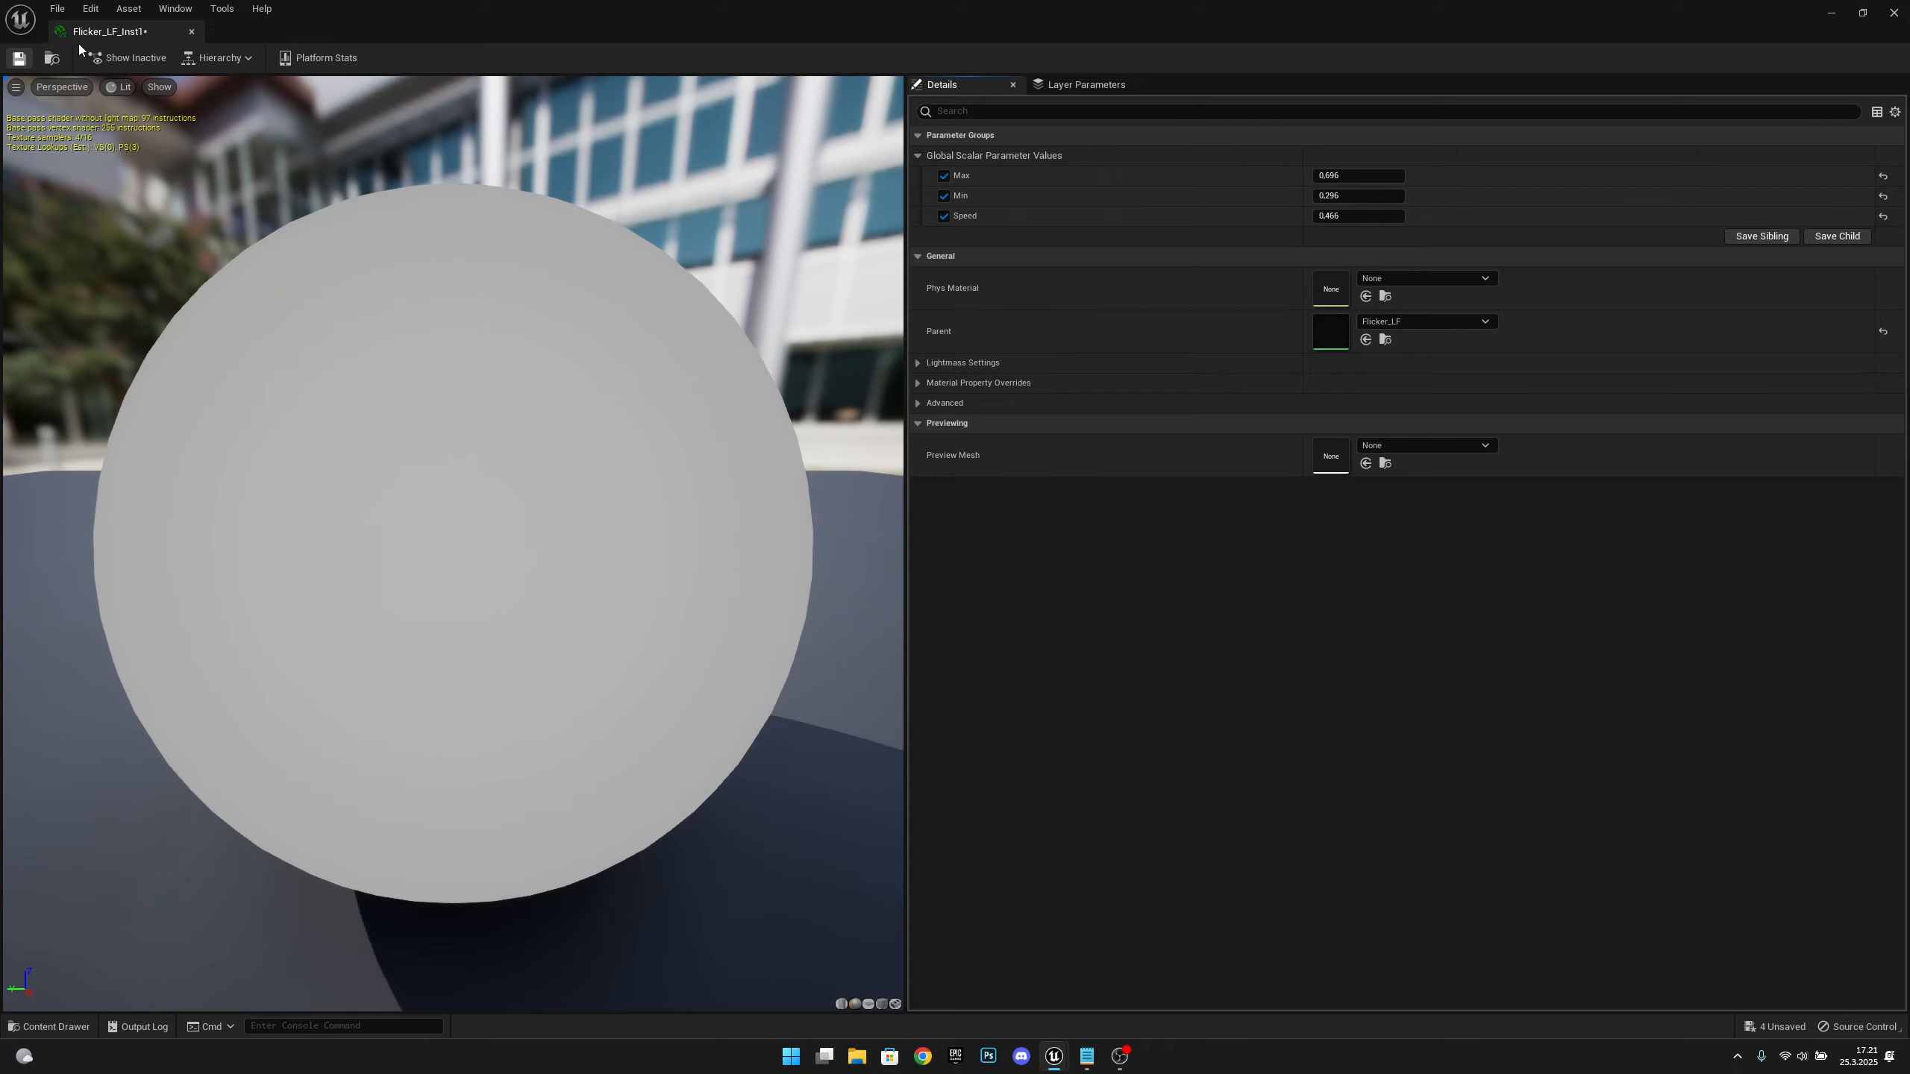
pyautogui.click(192, 33)
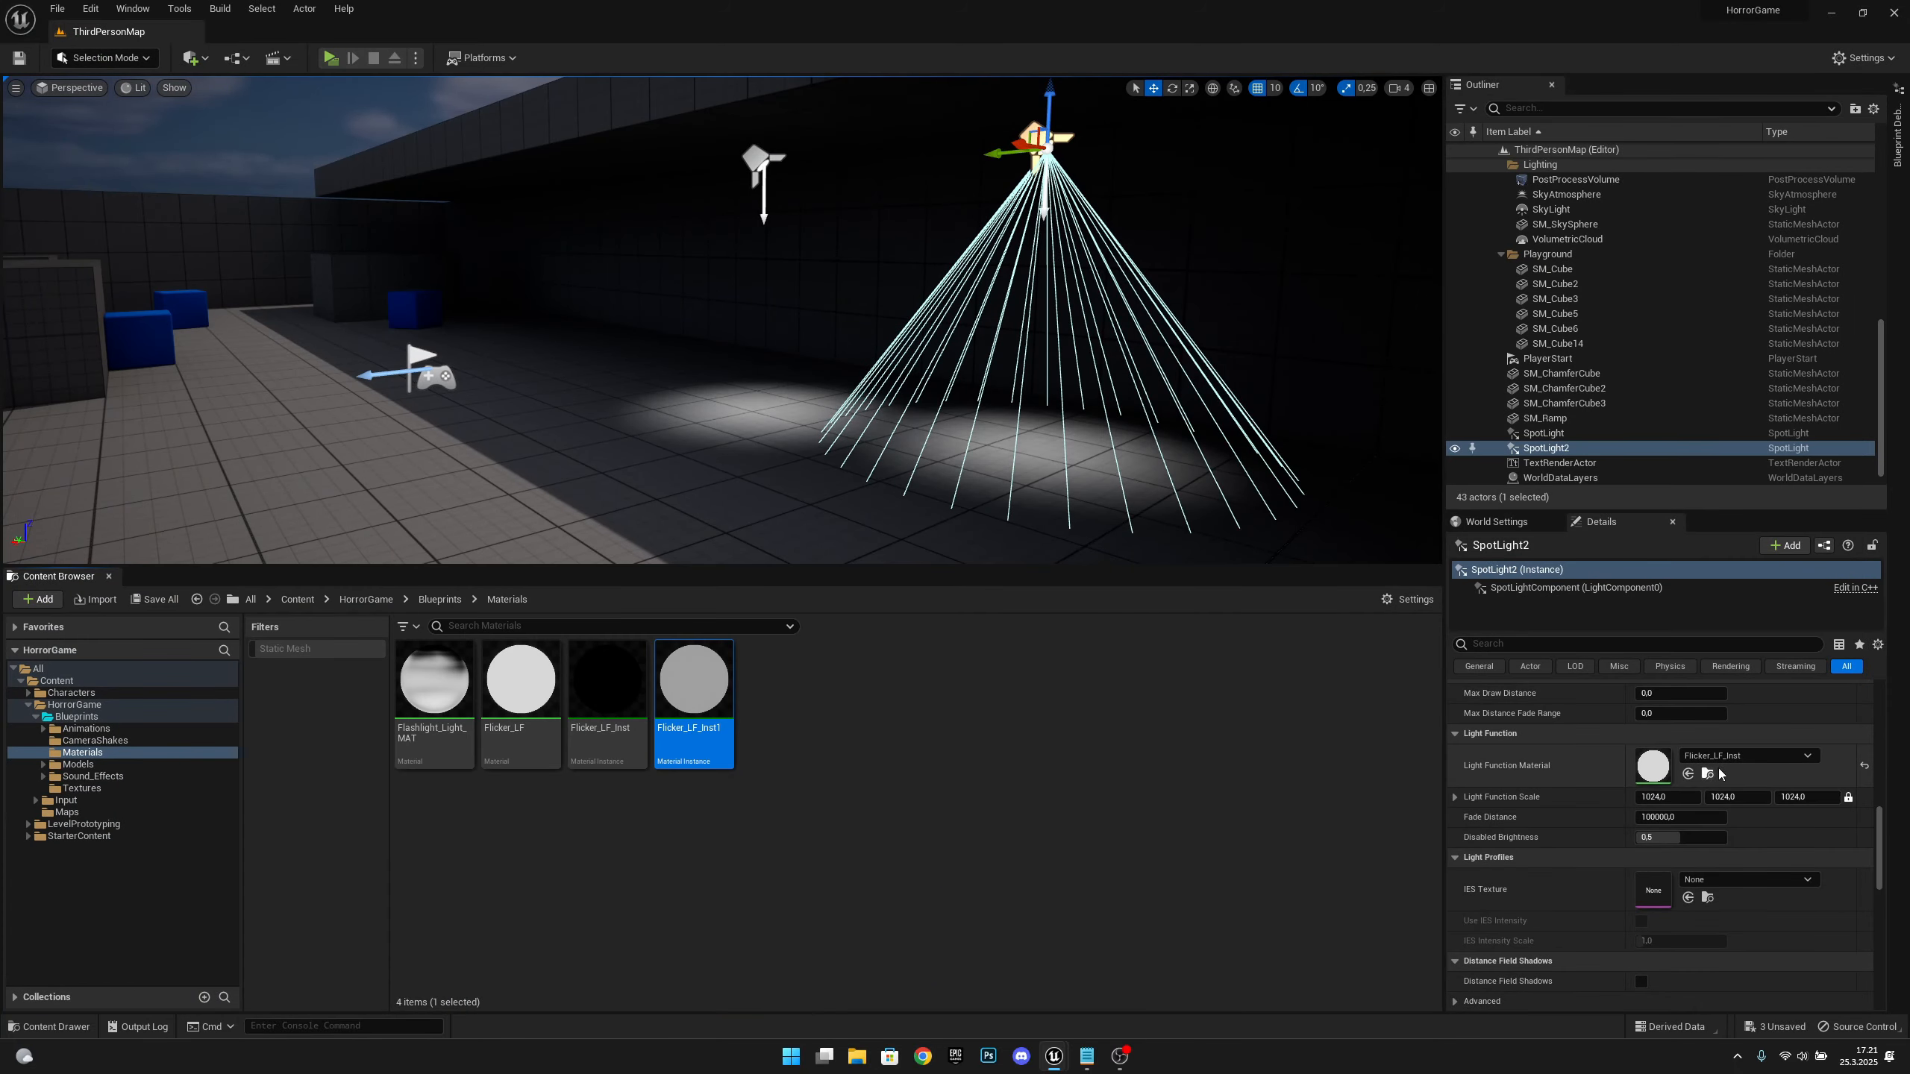
# Assign Flicker_LF_Inst1 as the second spot light's light function material and save the level
pyautogui.click(1744, 755)
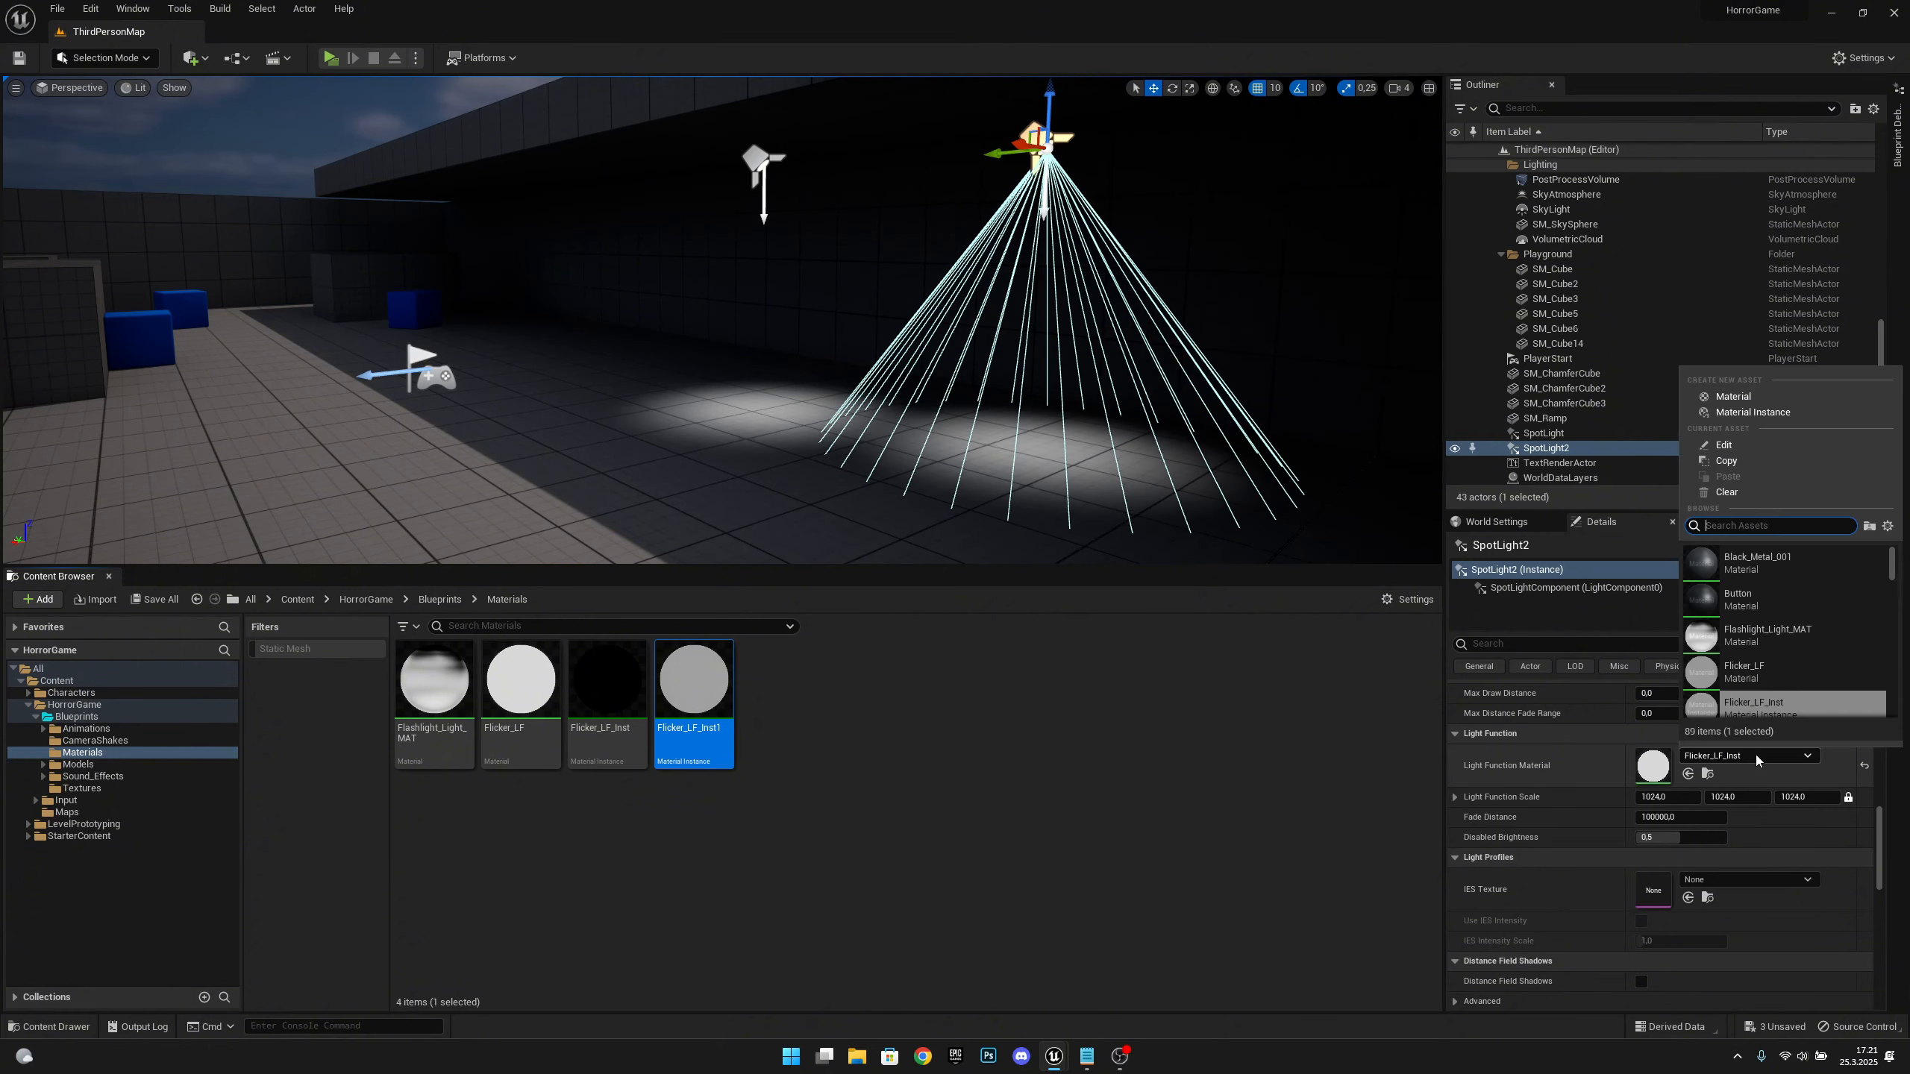
pyautogui.click(1796, 682)
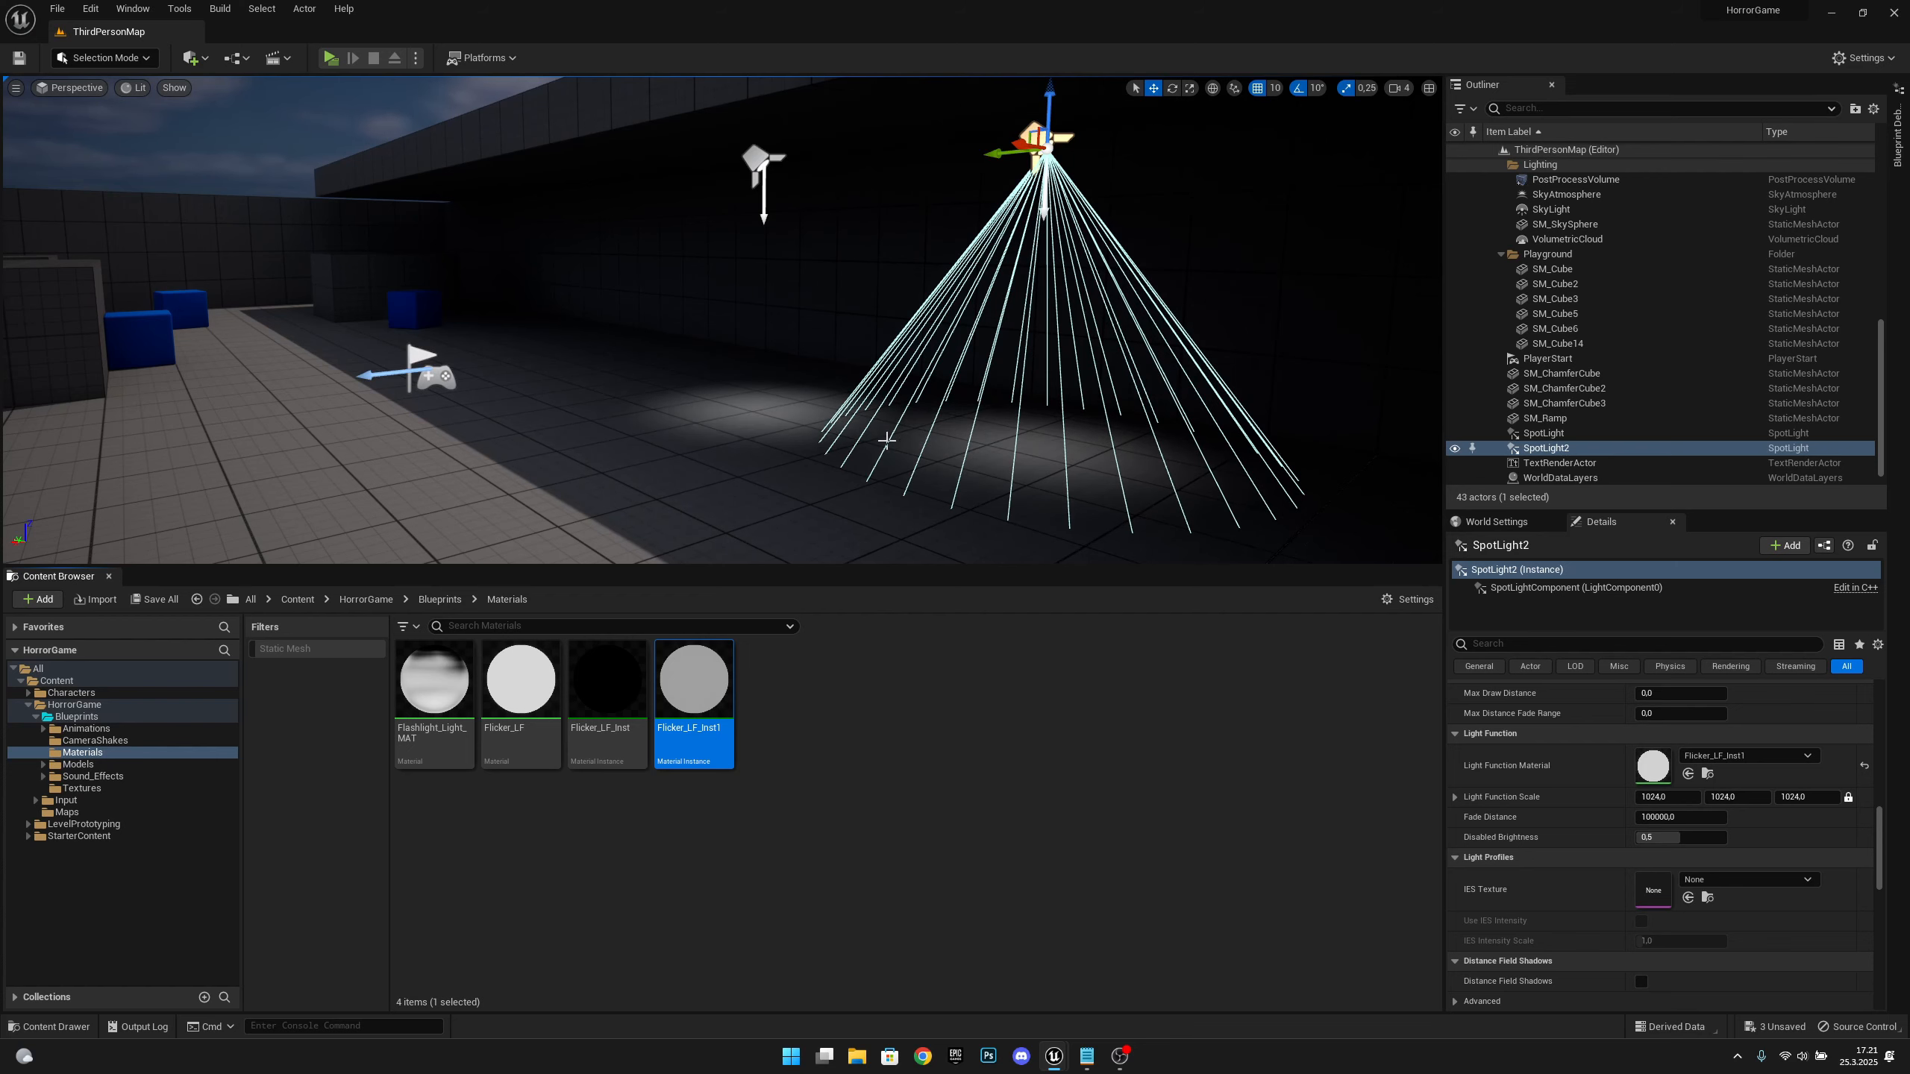
pyautogui.click(18, 57)
# Play the level and walk around the two spot lights to compare their flickering
pyautogui.click(332, 56)
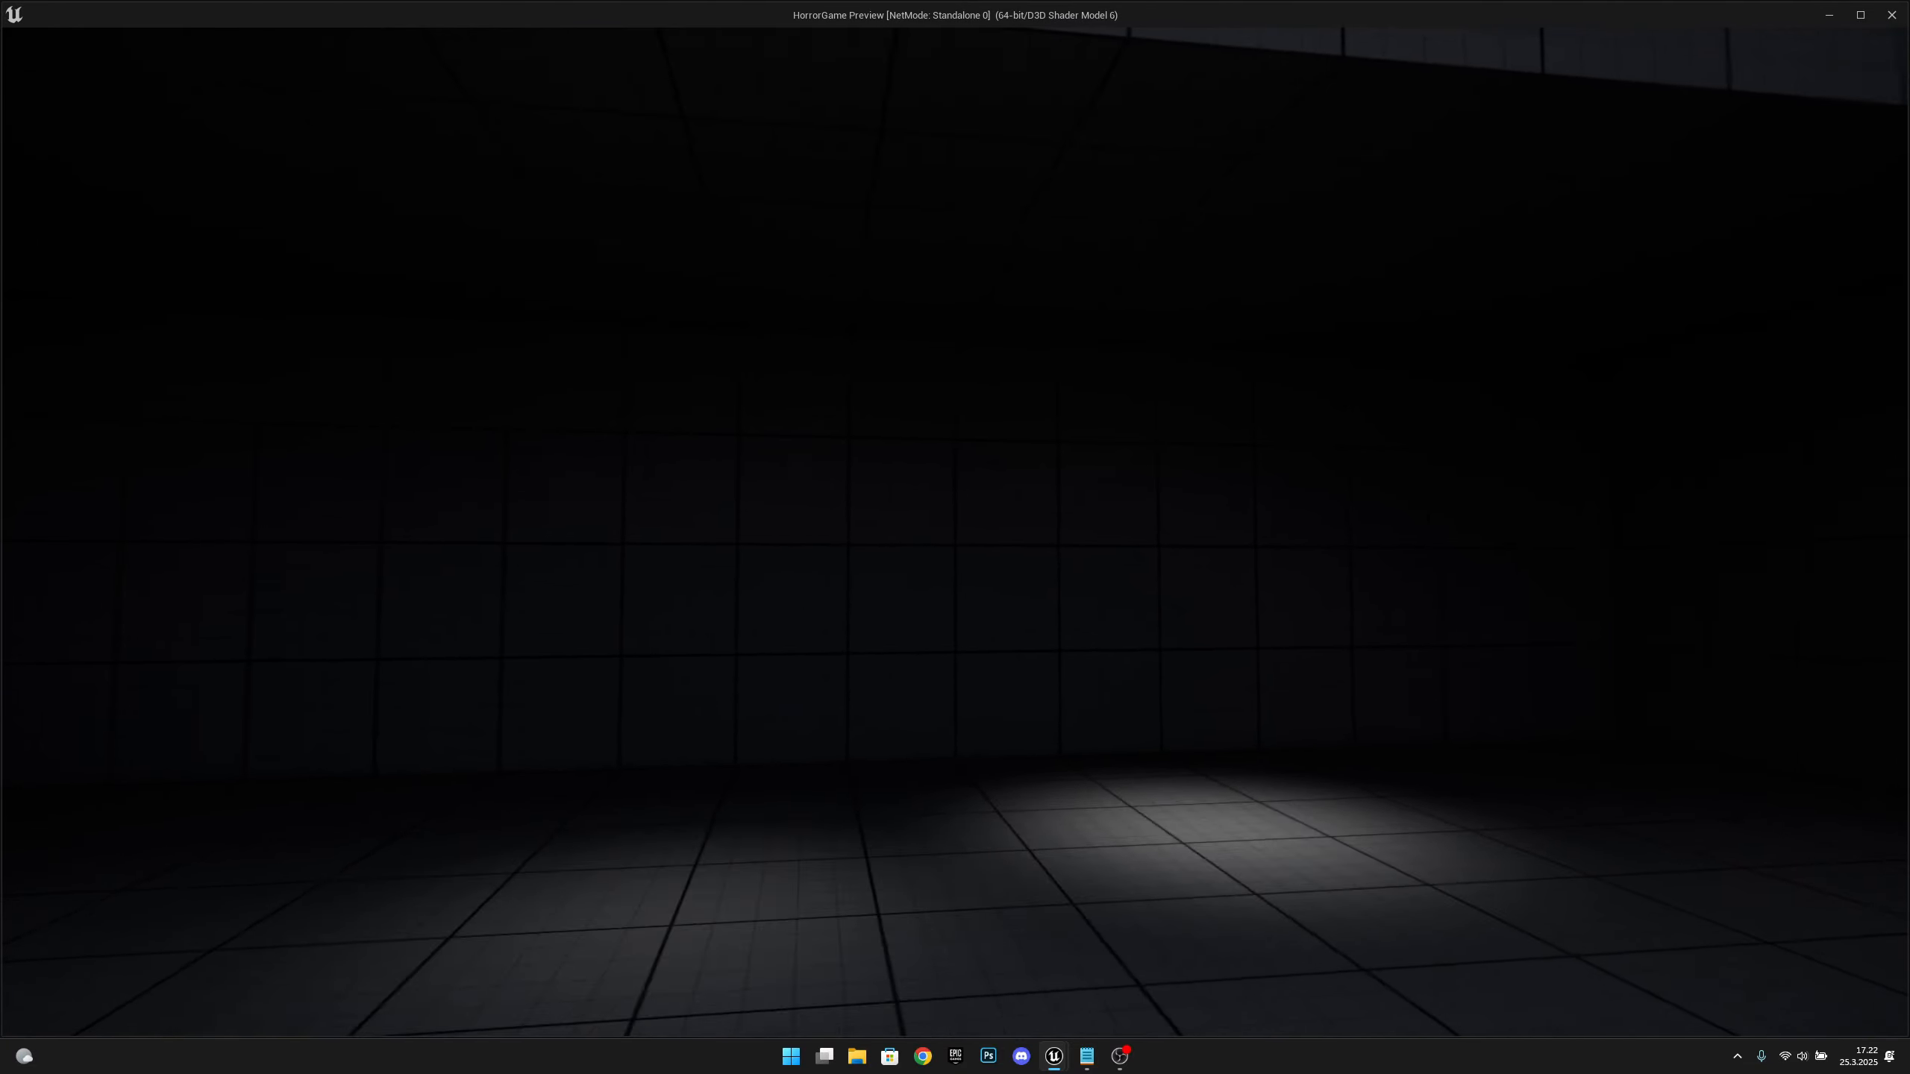
pyautogui.press('d')
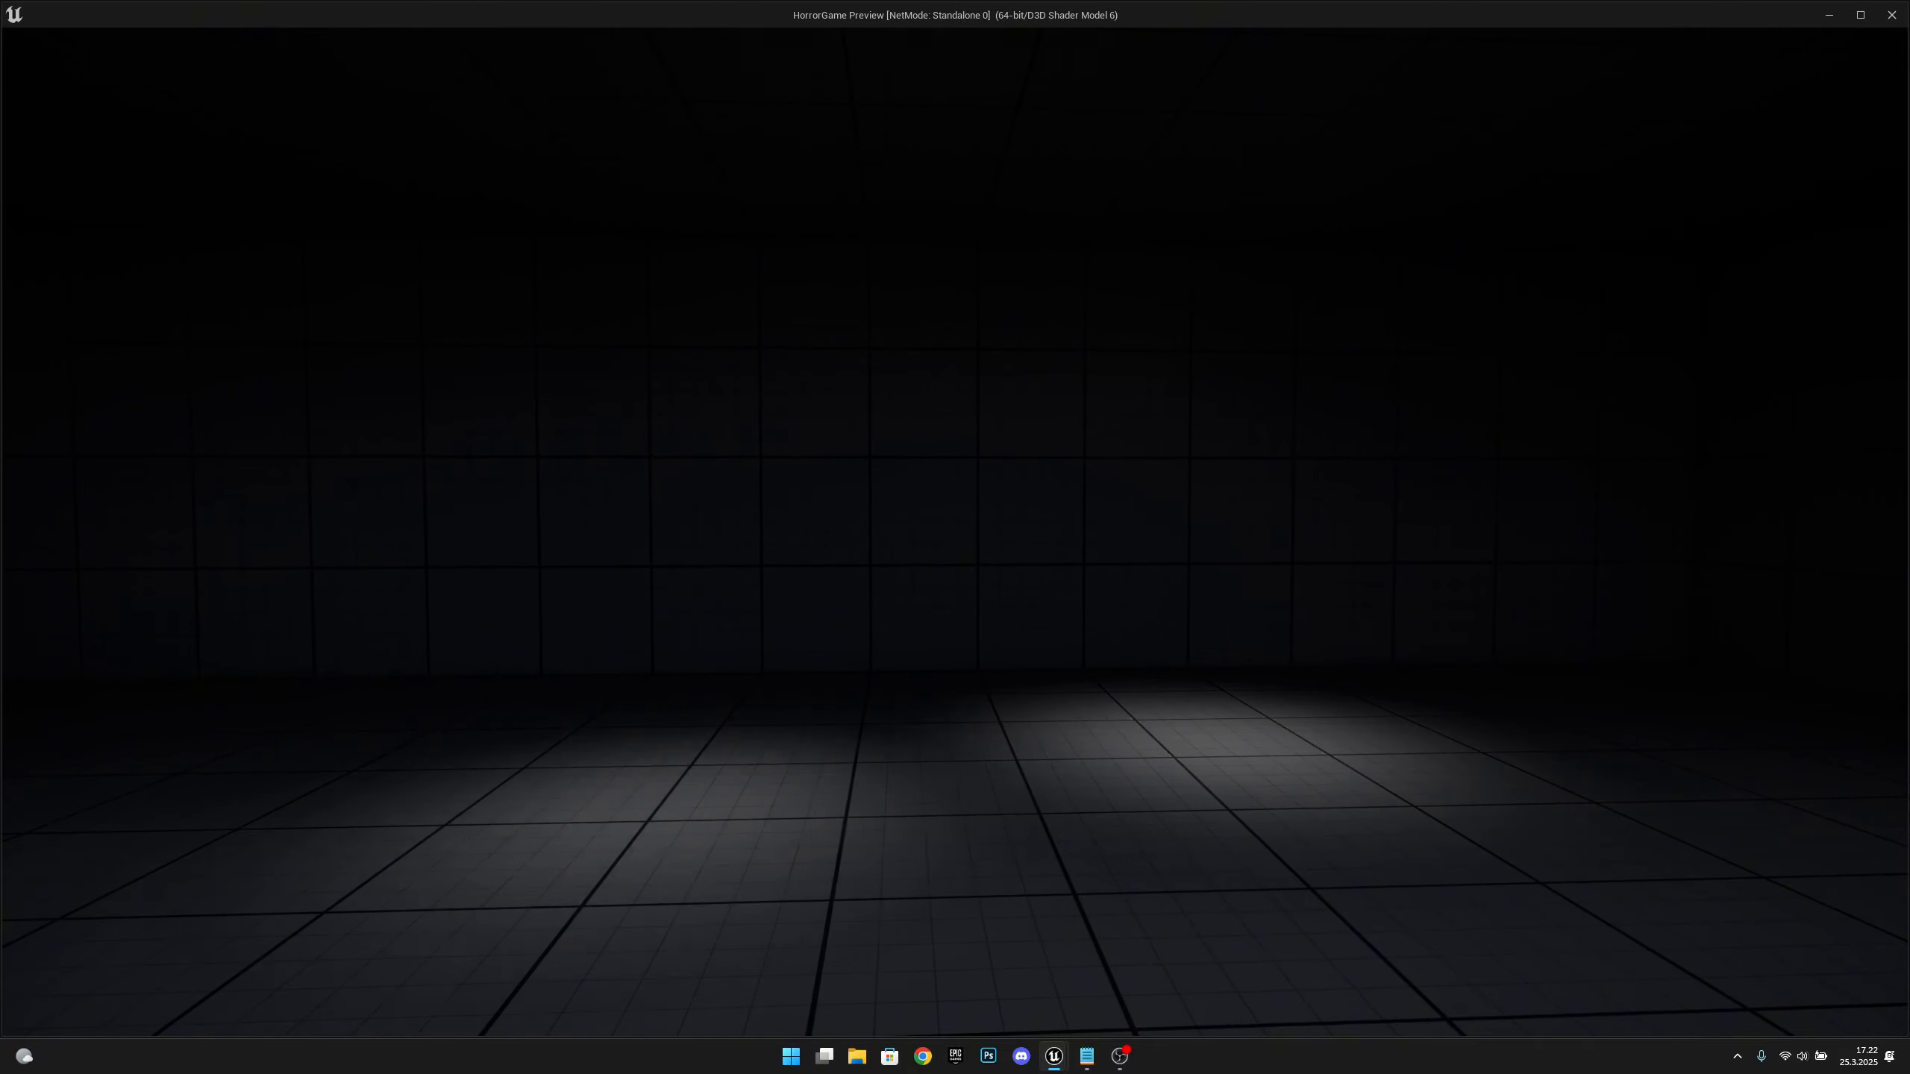
pyautogui.press('d')
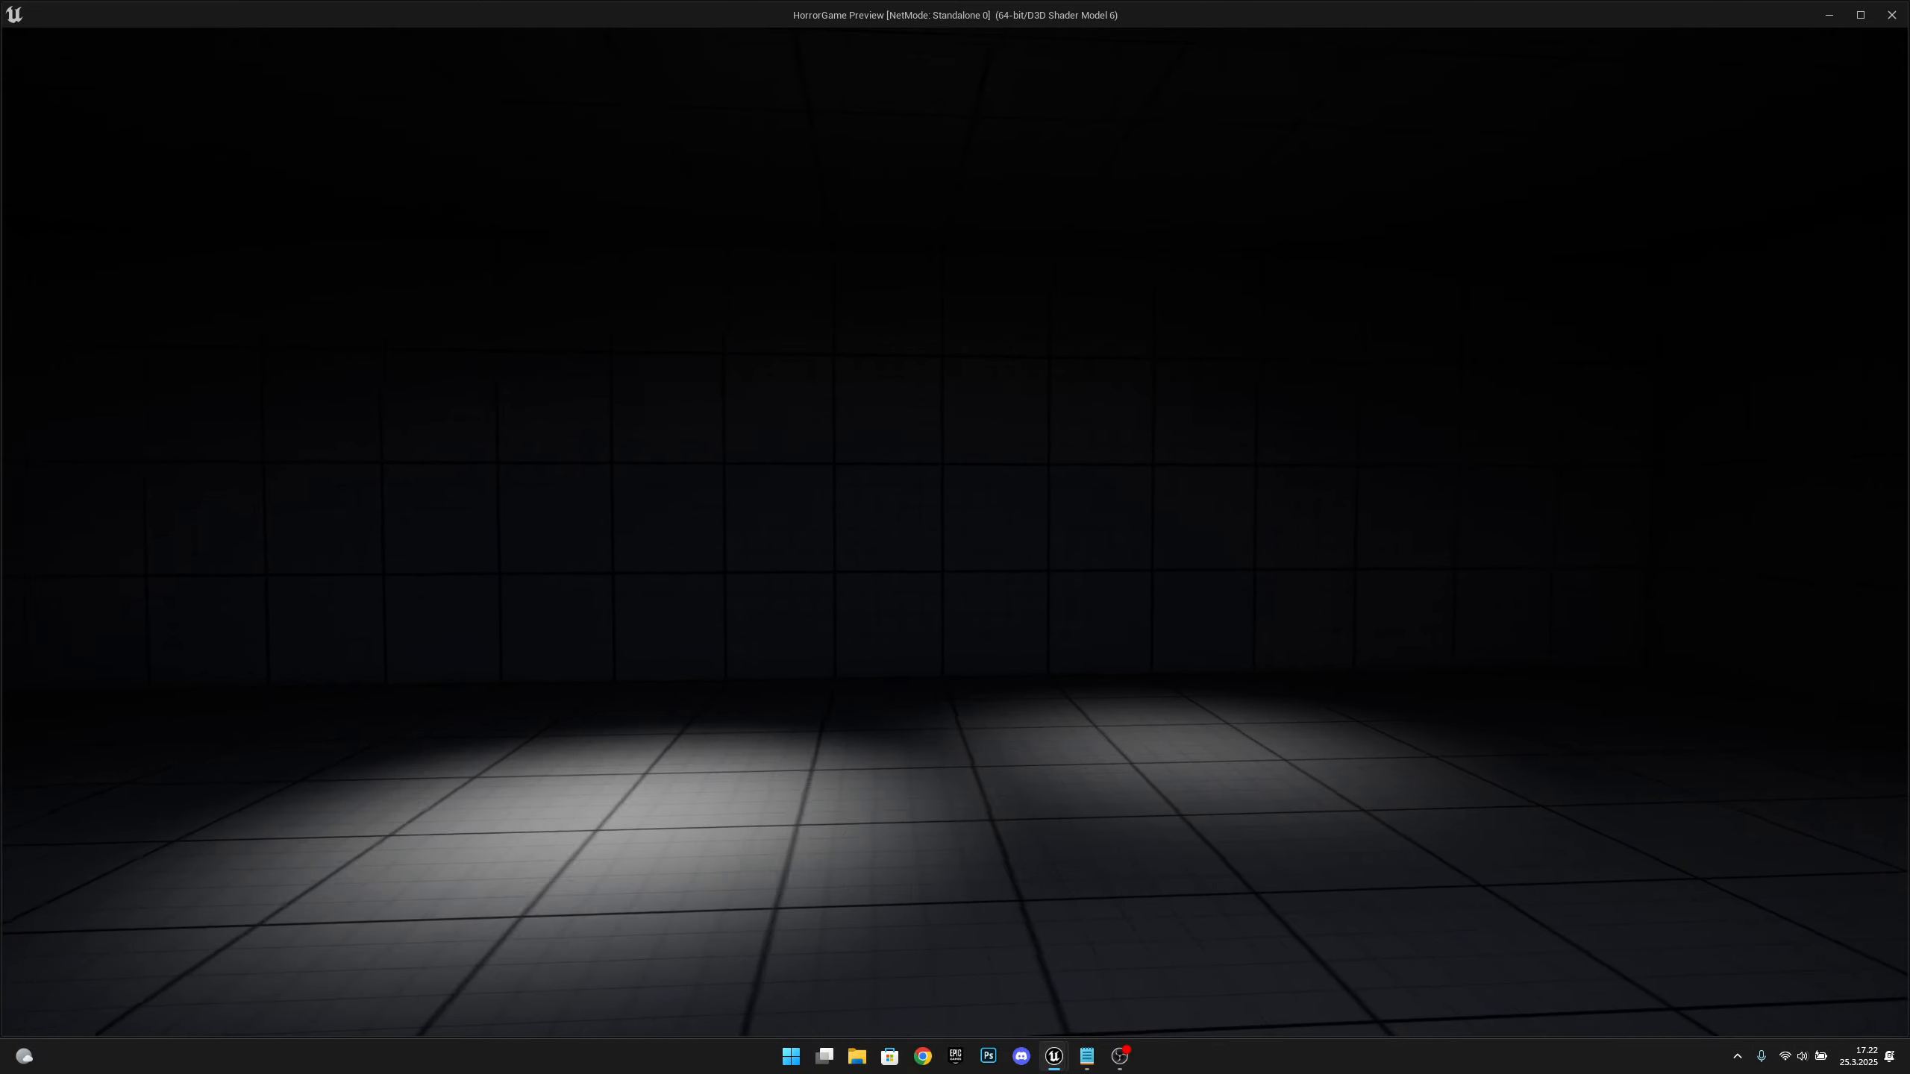
pyautogui.press('d')
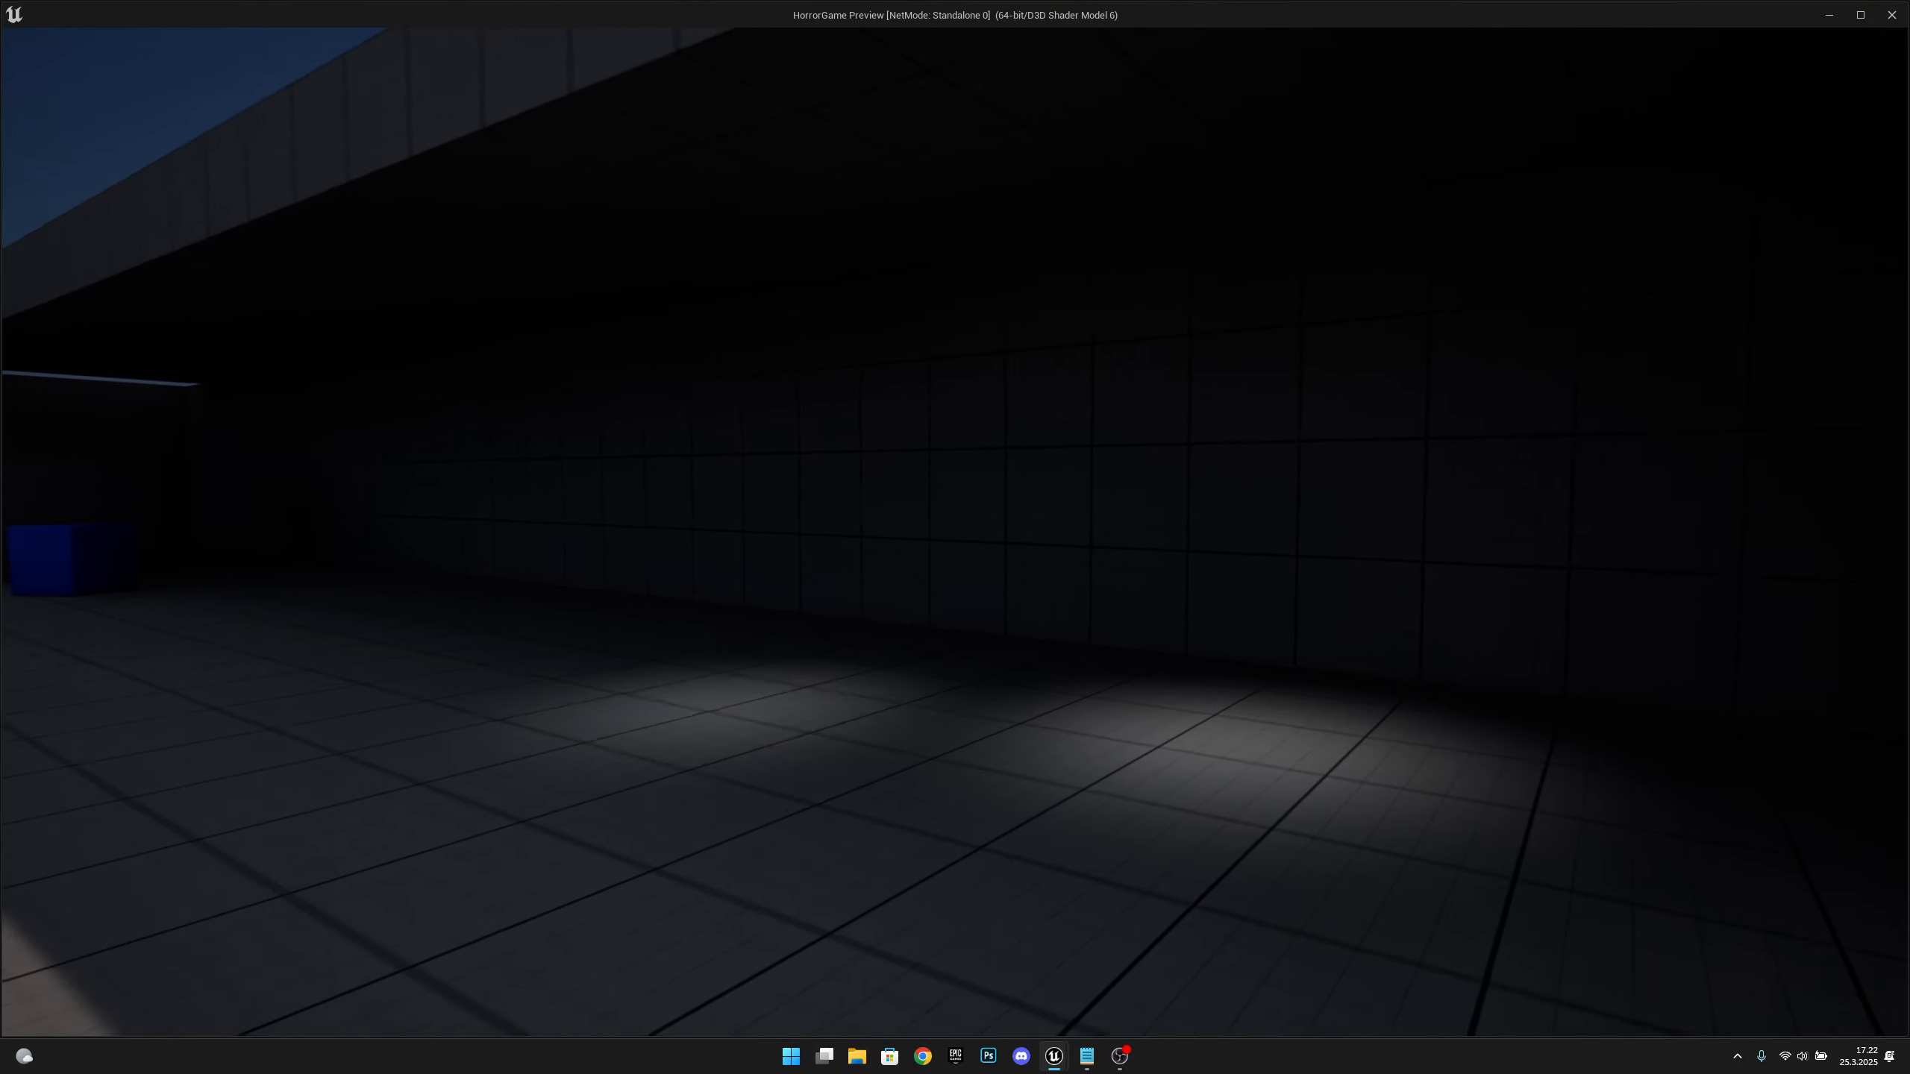
pyautogui.press('d')
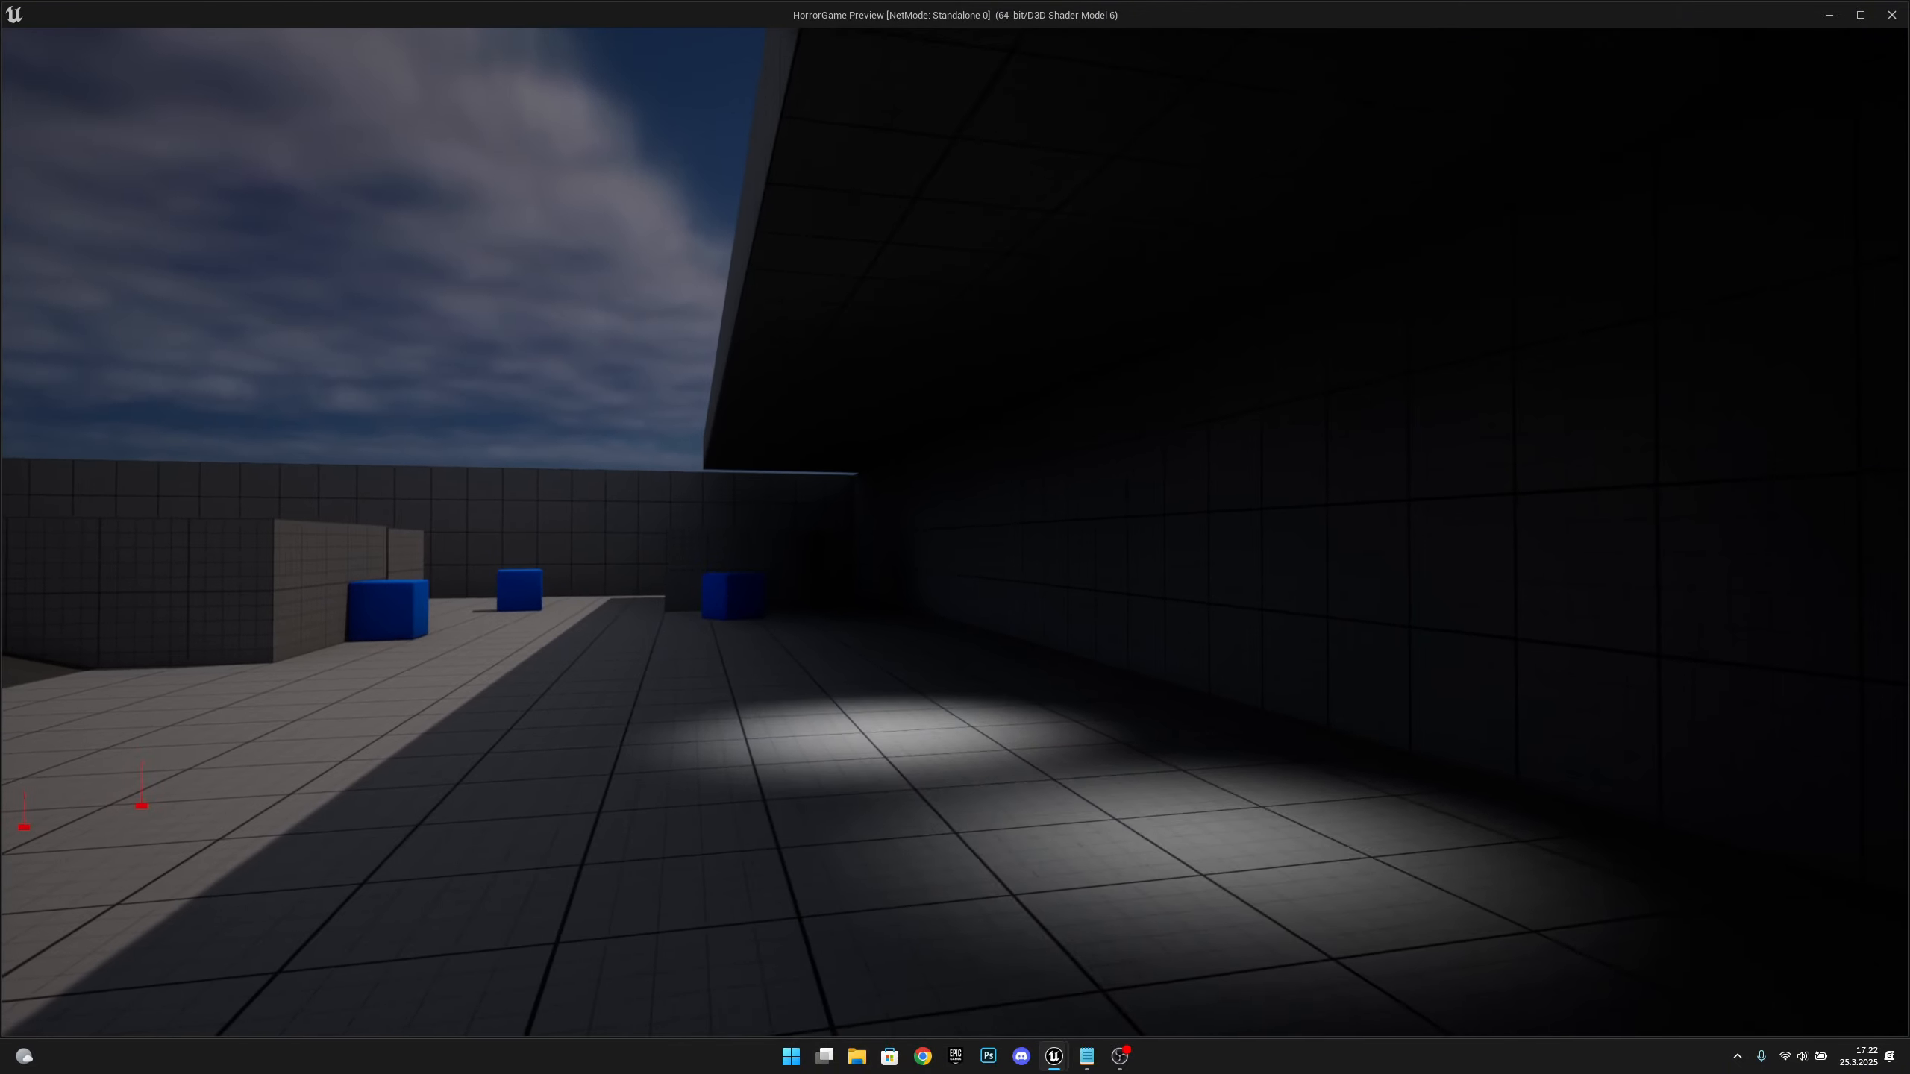